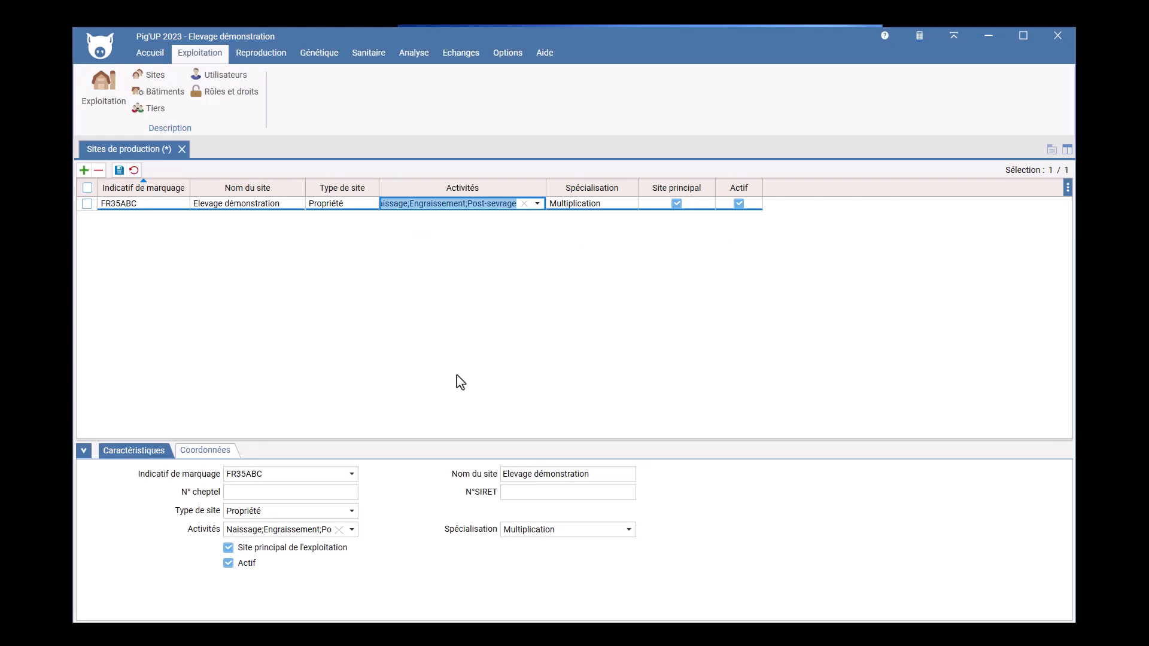
Step: Save the existing site, then add production site FR22AAA named "Site extérieur" with site type Extérieur
{"action": "left_click", "coordinate": [119, 170]}
{"action": "left_click", "coordinate": [84, 170]}
{"action": "type", "text": "FR22AAA"}
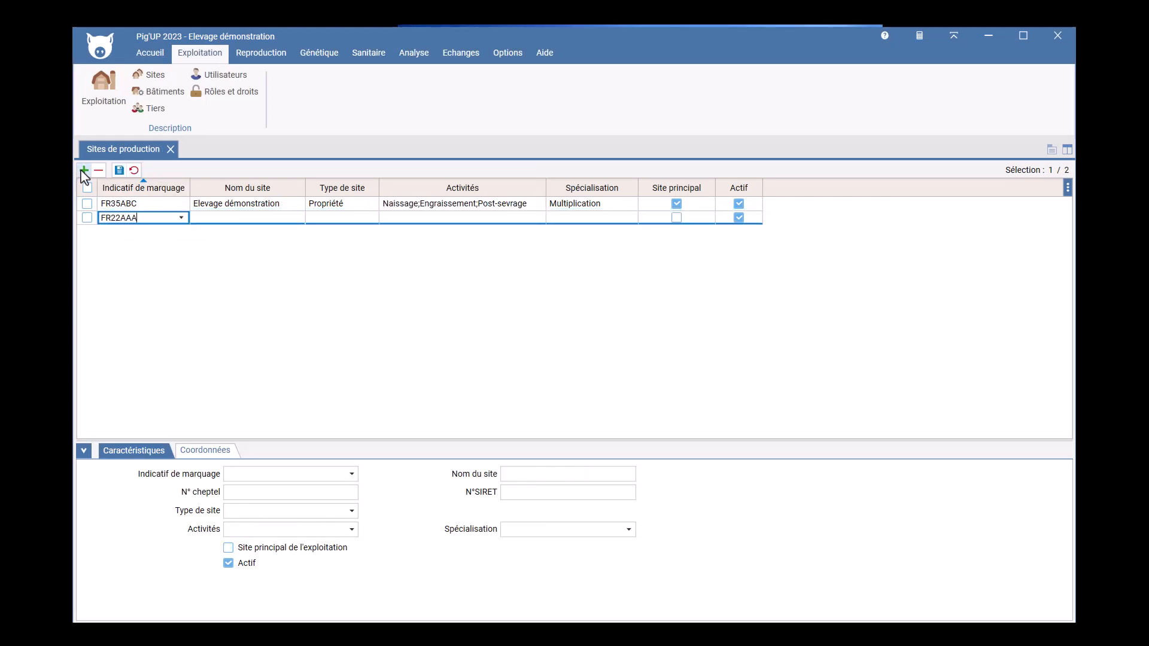
{"action": "key", "text": "Tab"}
{"action": "type", "text": "Site extérieur"}
{"action": "key", "text": "Tab"}
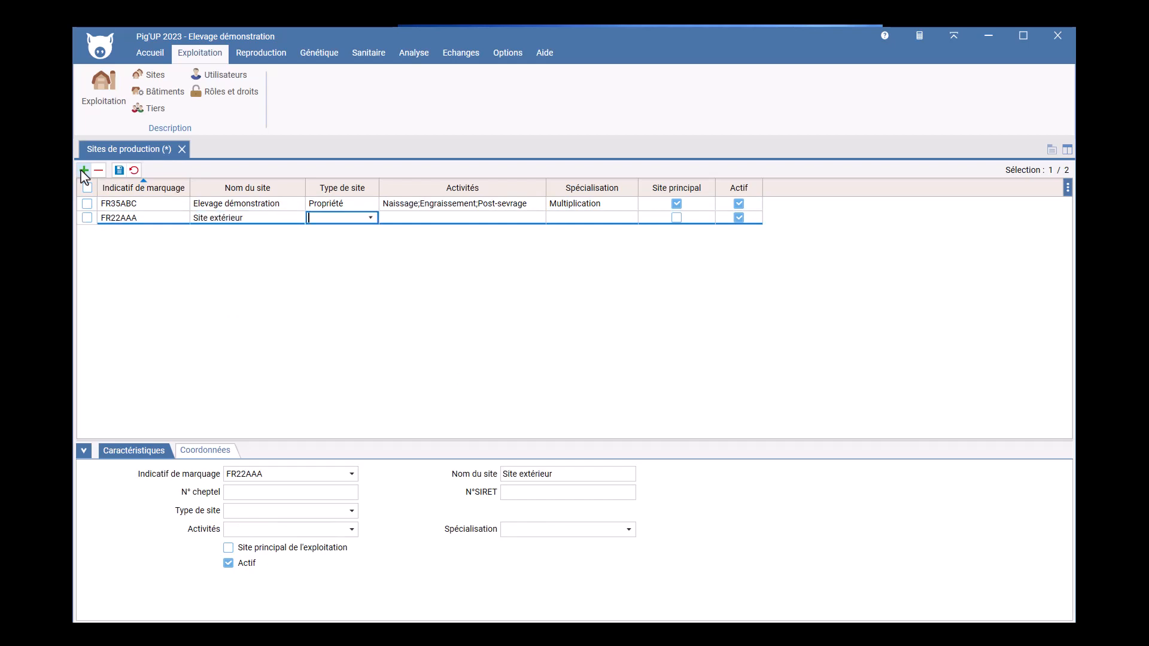
{"action": "type", "text": "E"}
{"action": "key", "text": "Tab"}
Step: Assign the Engraissement activity to site FR22AAA, then save and close the production sites list
{"action": "left_click", "coordinate": [537, 218]}
{"action": "left_click", "coordinate": [420, 309]}
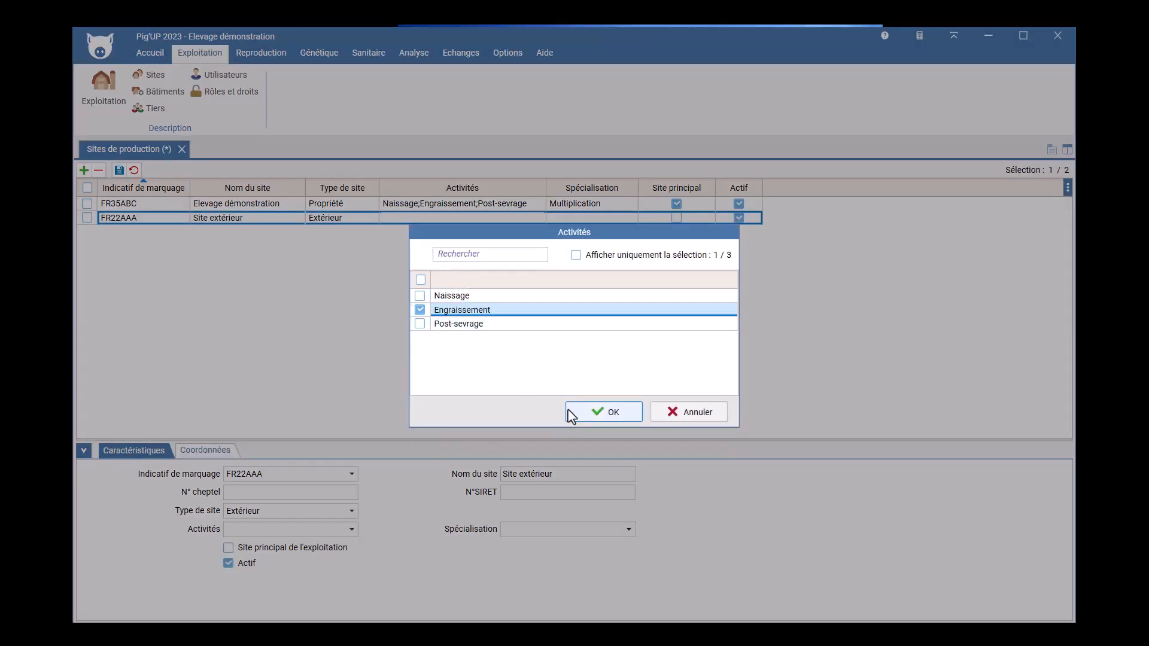
{"action": "left_click", "coordinate": [604, 412]}
{"action": "left_click", "coordinate": [119, 170]}
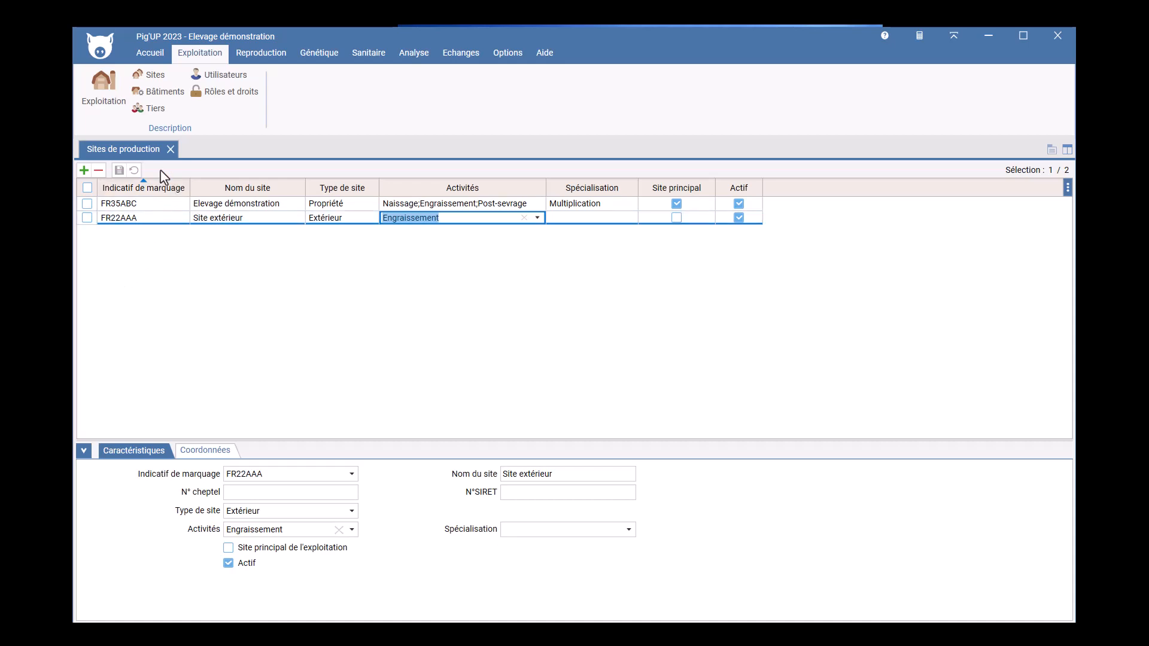
{"action": "left_click", "coordinate": [170, 149]}
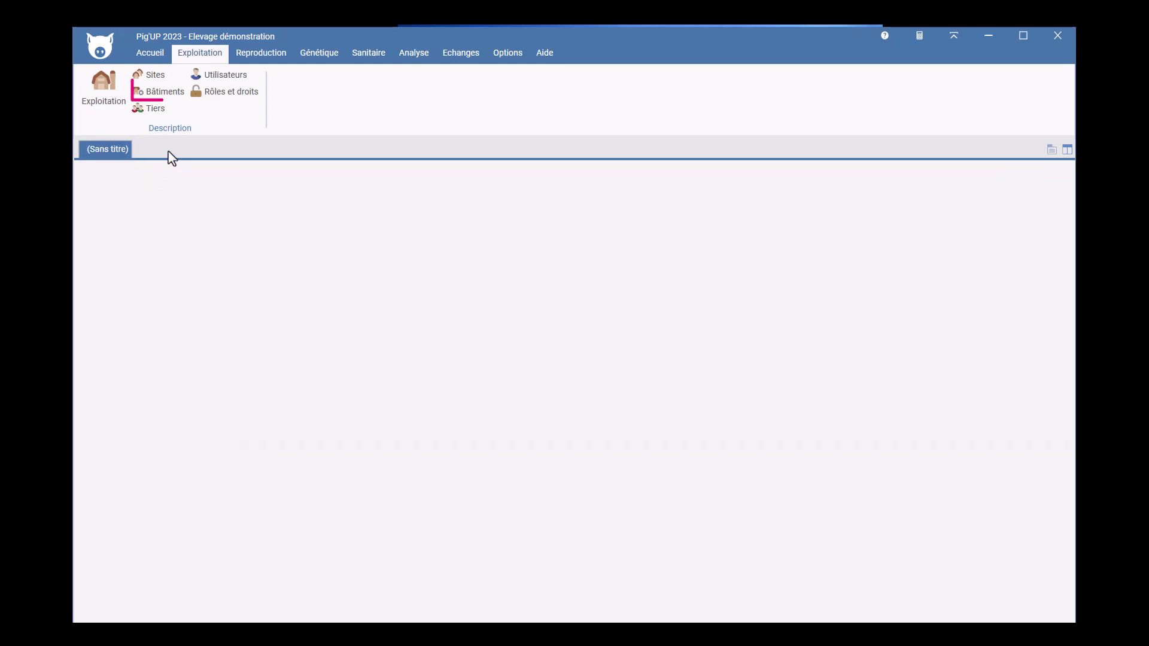
Step: Add building E4 with workshop Engraissement to site FR35ABC and close the buildings list
{"action": "left_click", "coordinate": [163, 91]}
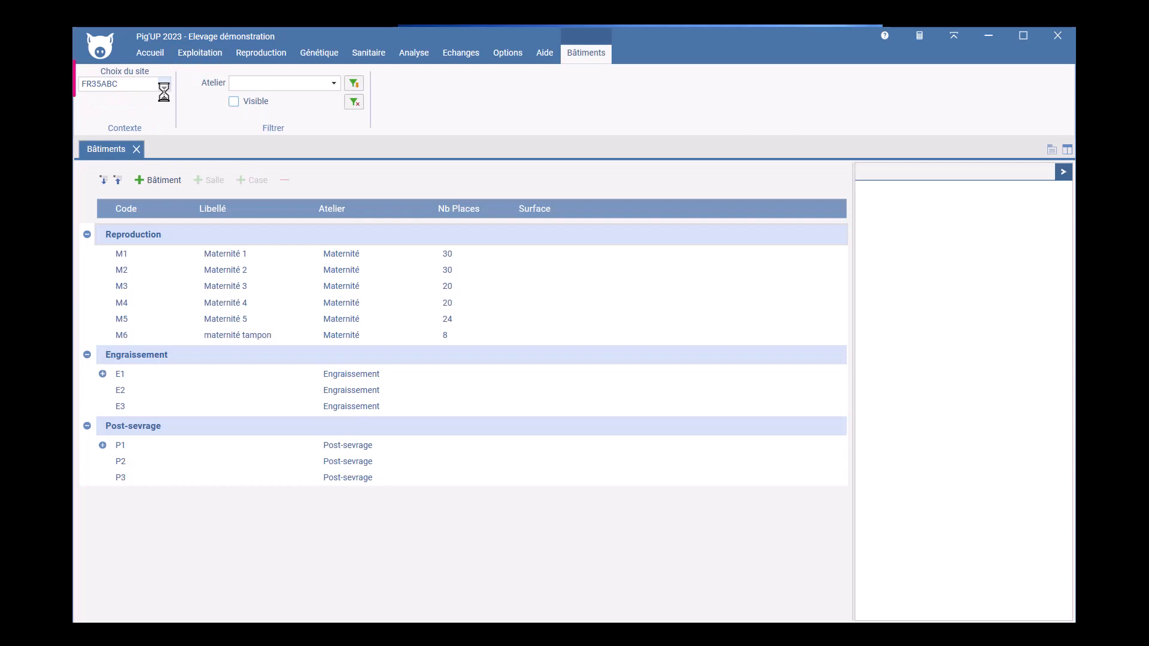
{"action": "left_click", "coordinate": [157, 180]}
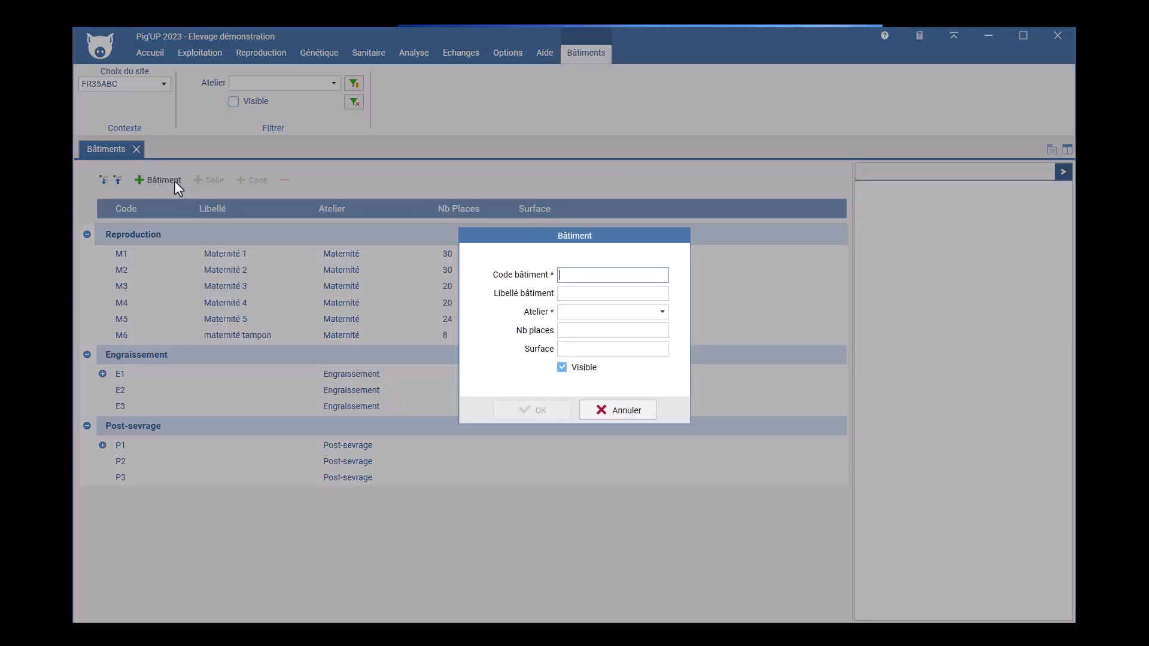
{"action": "type", "text": "E4"}
{"action": "key", "text": "Tab"}
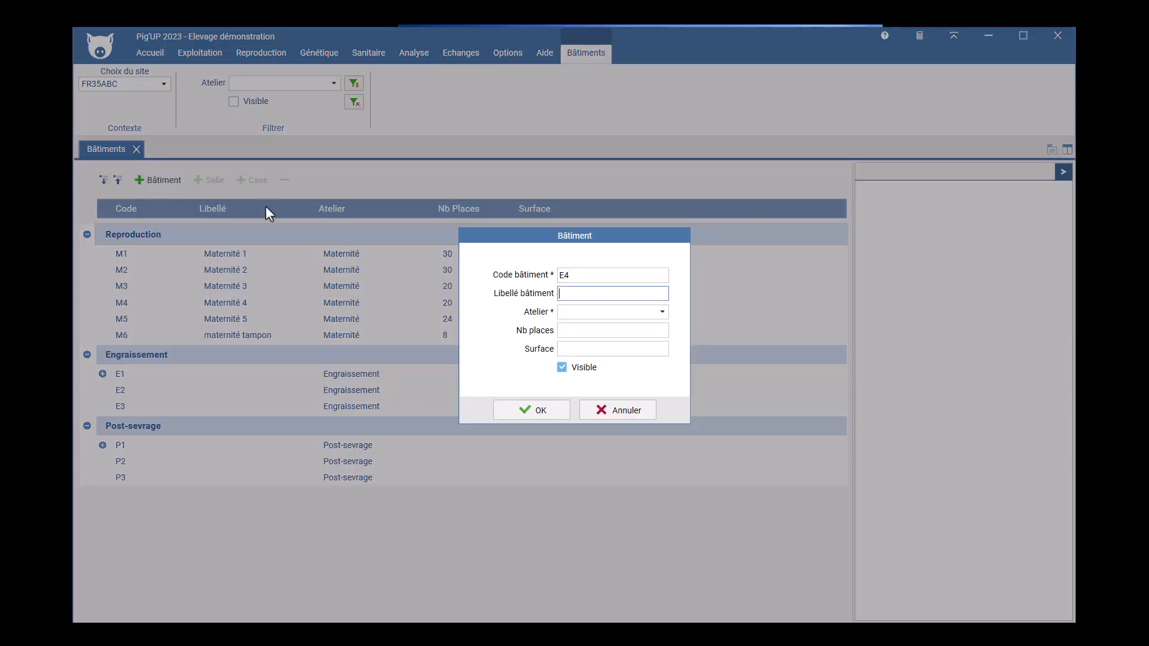
{"action": "left_click", "coordinate": [661, 312]}
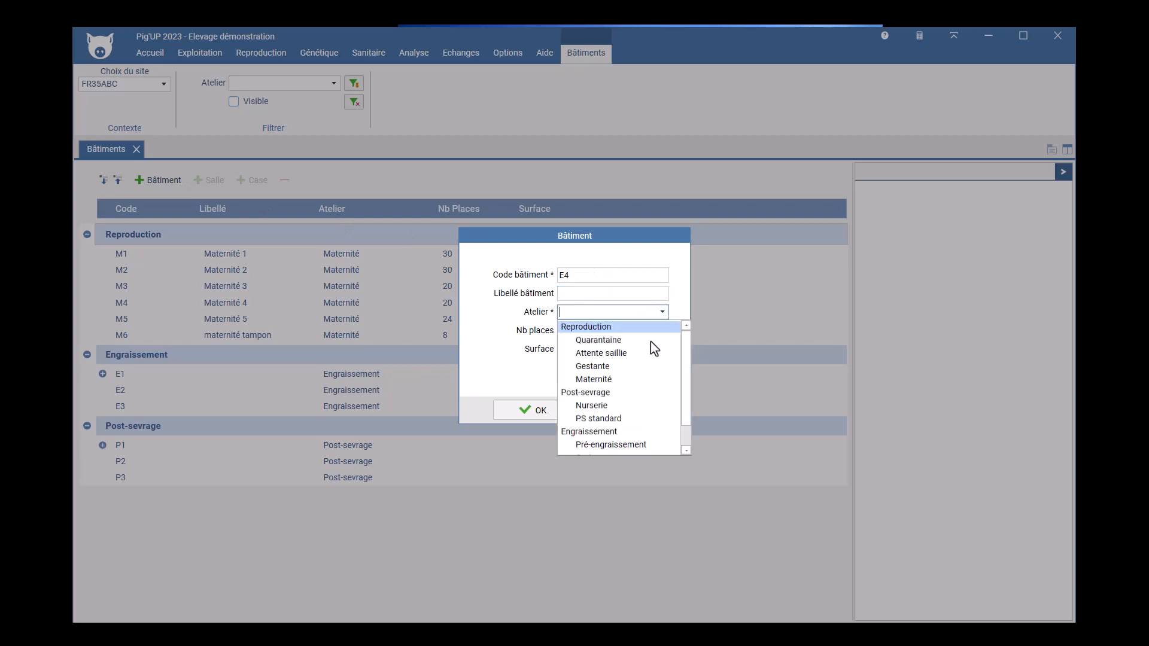
{"action": "left_click", "coordinate": [619, 436]}
{"action": "left_click", "coordinate": [531, 413]}
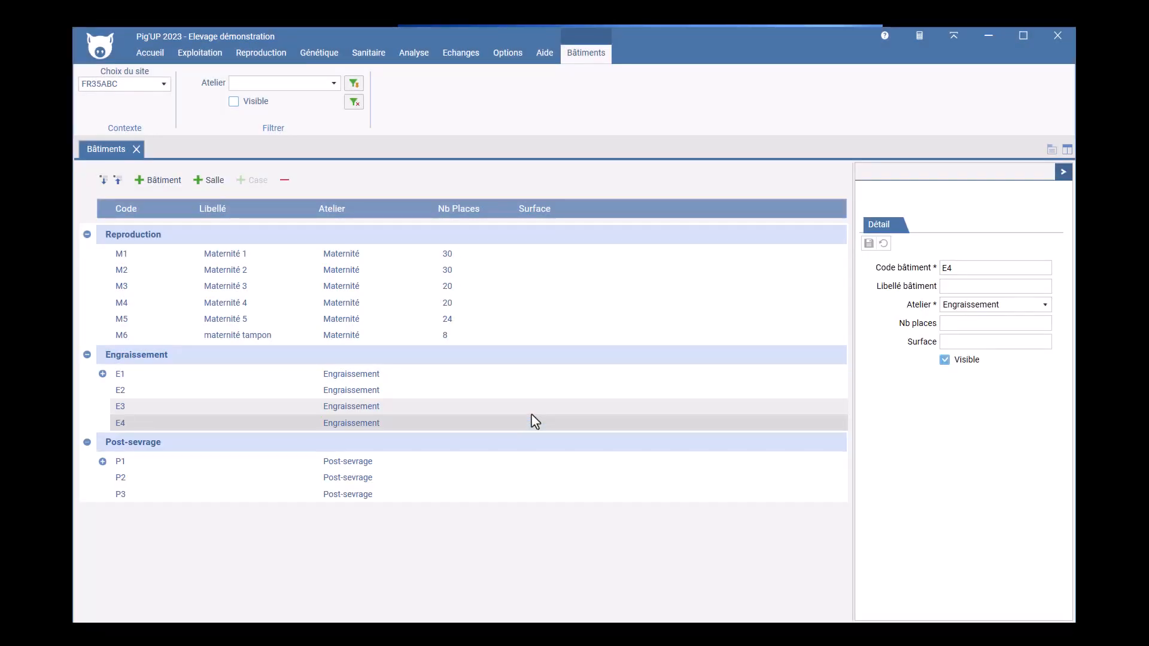
{"action": "left_click", "coordinate": [137, 149]}
Step: Add a care protocol named "Arthrite ENG" and unmark it as a vaccine
{"action": "left_click", "coordinate": [359, 56]}
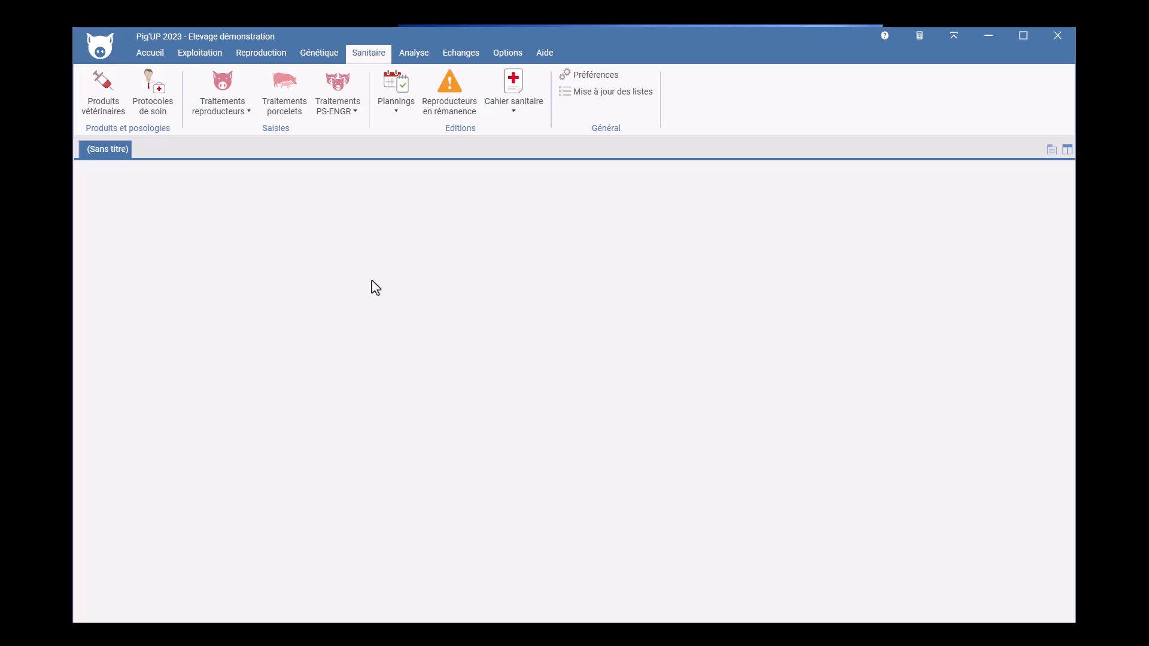
{"action": "left_click", "coordinate": [154, 96]}
{"action": "left_click", "coordinate": [83, 170]}
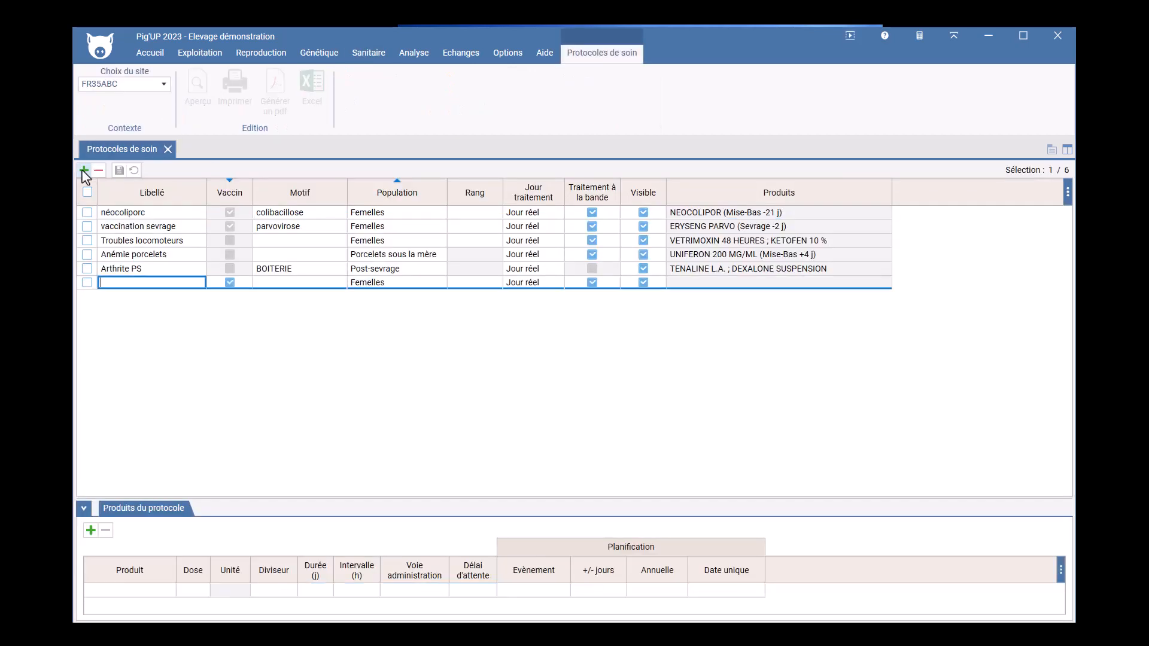
{"action": "type", "text": "Arthrite ENG"}
{"action": "key", "text": "Tab"}
{"action": "left_click", "coordinate": [230, 282]}
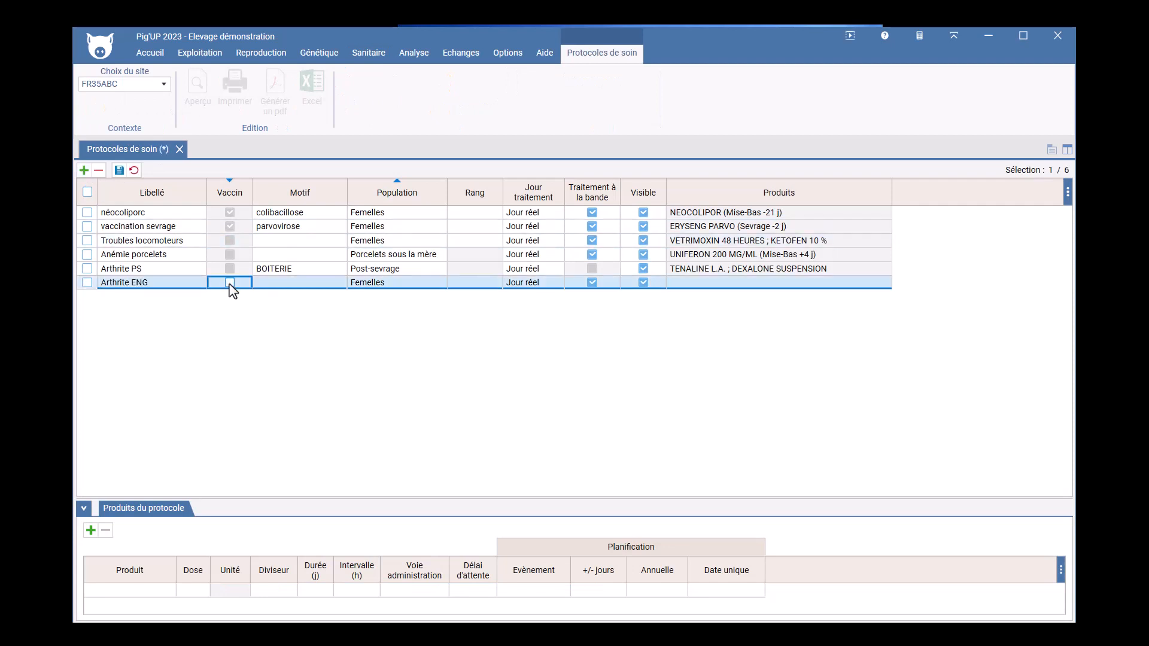
Step: Set the Arthrite ENG protocol's reason to BOITERIE and its population to Engraissement
{"action": "left_click", "coordinate": [336, 286]}
{"action": "left_click", "coordinate": [338, 282]}
{"action": "left_click", "coordinate": [282, 344]}
{"action": "left_click", "coordinate": [443, 285]}
{"action": "left_click", "coordinate": [438, 283]}
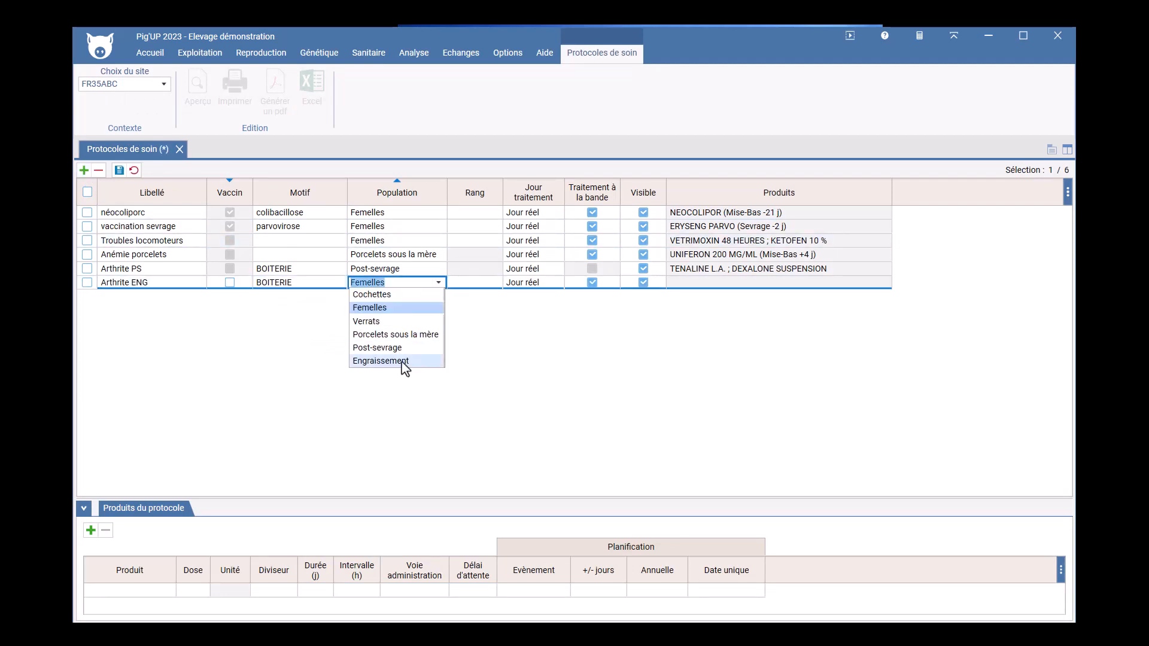
{"action": "left_click", "coordinate": [398, 366]}
Step: Add the products TENALINE L.A. and DEXALONE SUSPENSION to the Arthrite ENG protocol, then save and close the protocols
{"action": "left_click", "coordinate": [165, 593]}
{"action": "scroll", "coordinate": [162, 539], "scroll_direction": "down", "scroll_amount": 2}
{"action": "left_click", "coordinate": [150, 557]}
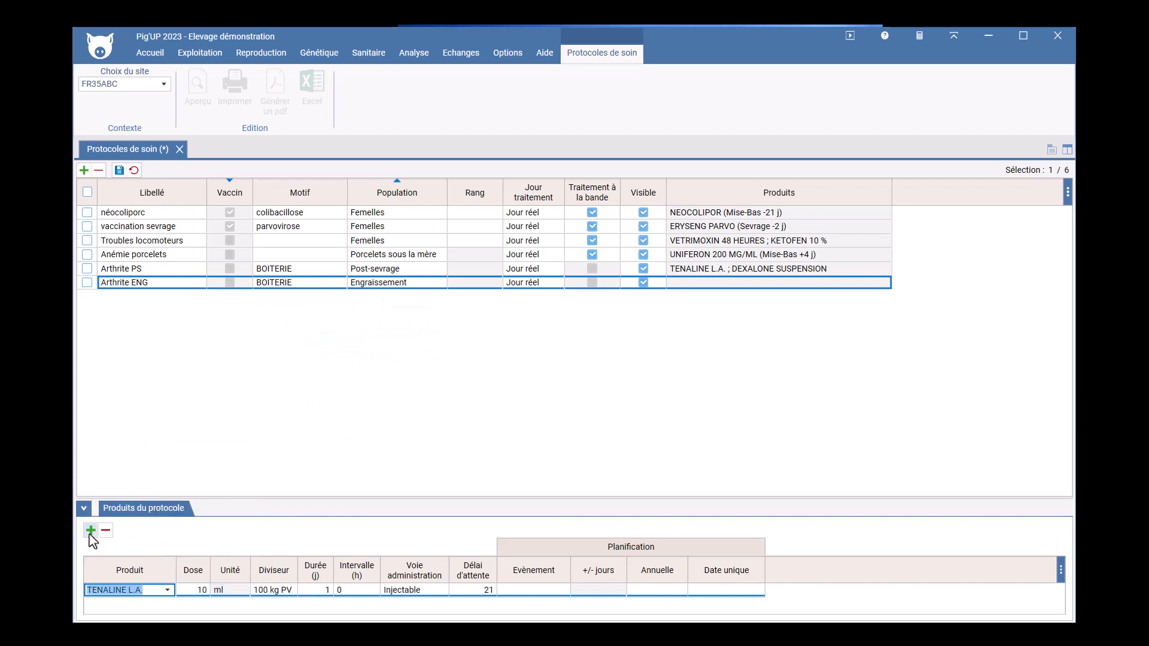
{"action": "left_click", "coordinate": [90, 531]}
{"action": "left_click", "coordinate": [167, 604]}
{"action": "left_click", "coordinate": [157, 545]}
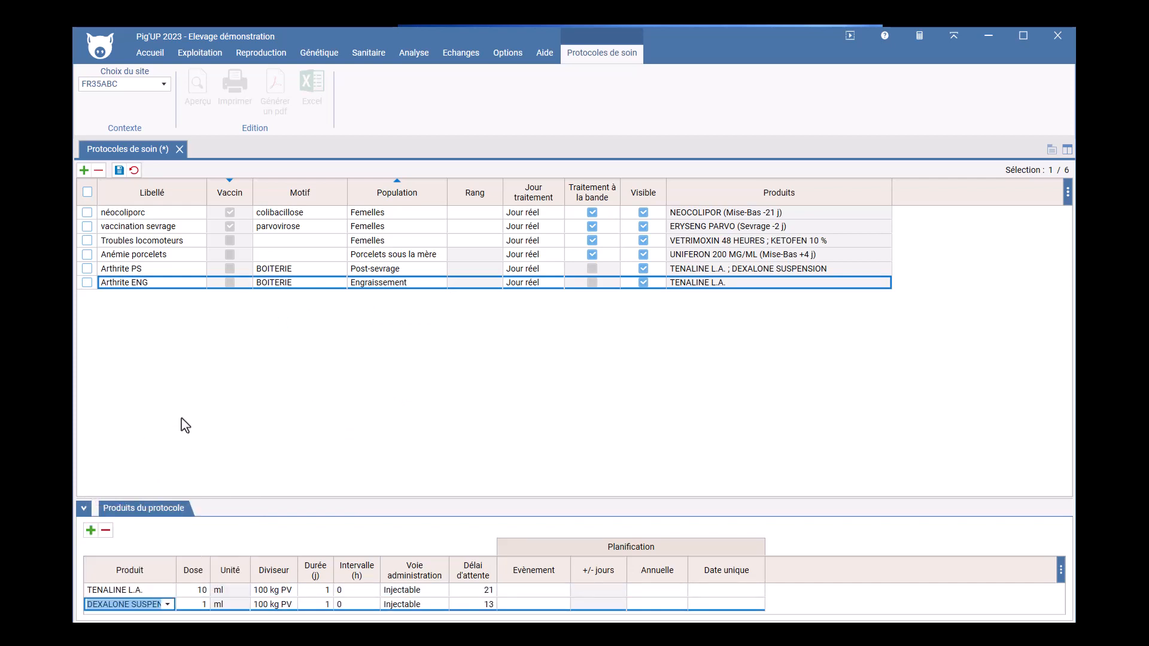
{"action": "left_click", "coordinate": [120, 170]}
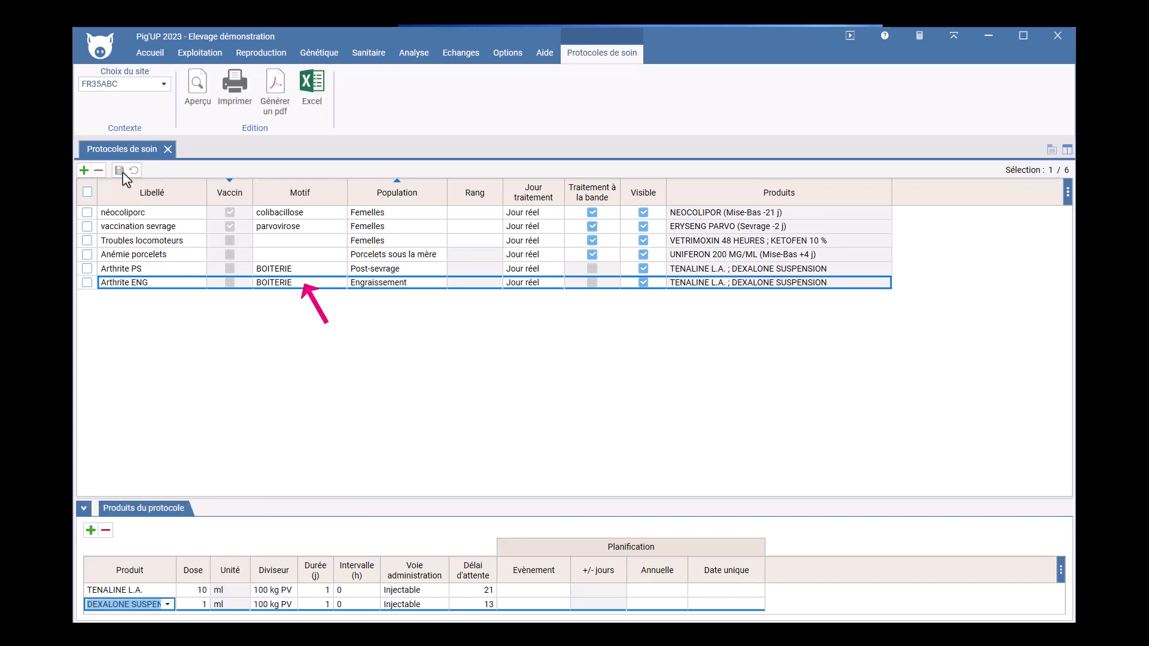
{"action": "left_click", "coordinate": [168, 149]}
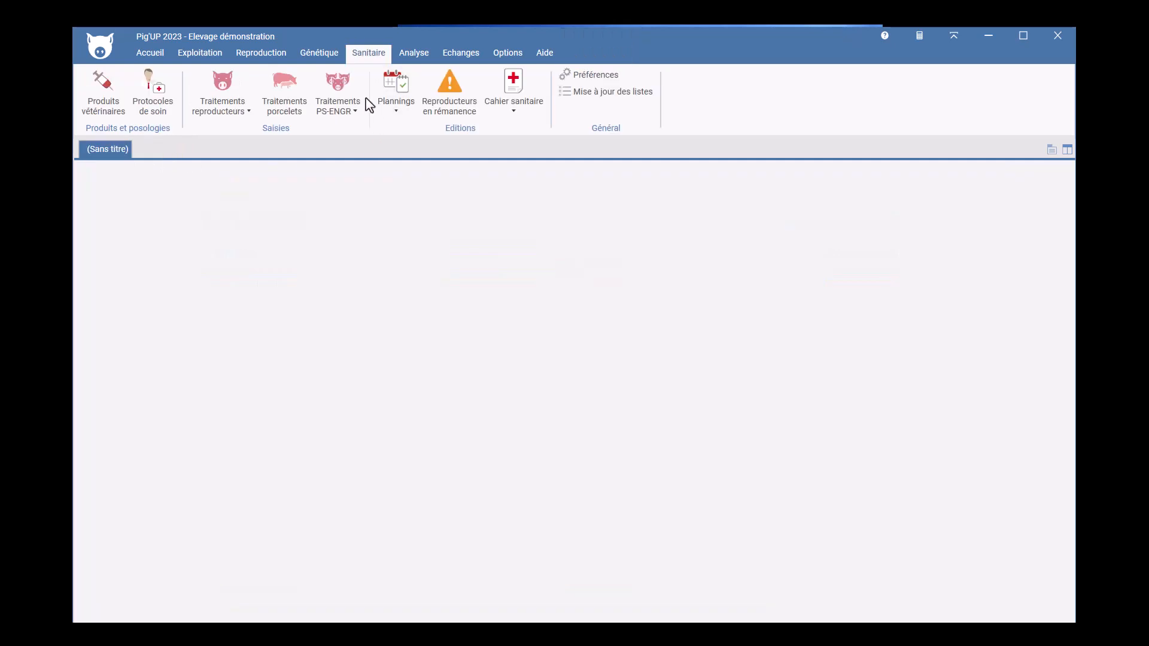
Step: Create PS-ENGR batch 26-01 with start date 02/01/2026 and save it
{"action": "left_click", "coordinate": [363, 112]}
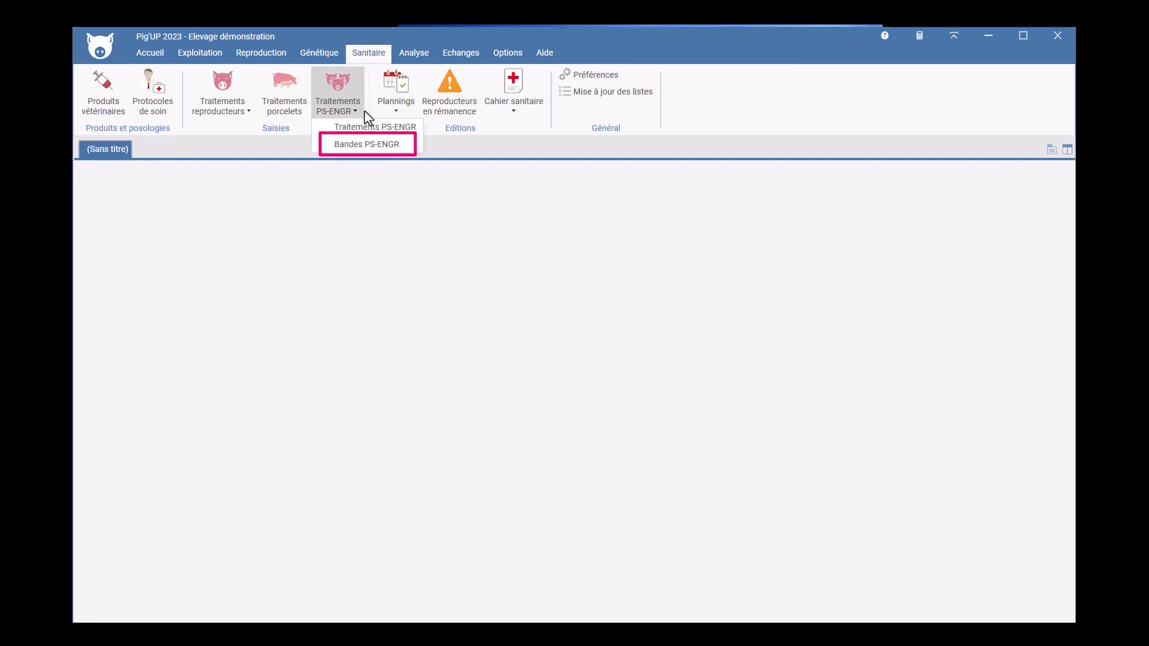
{"action": "left_click", "coordinate": [377, 145]}
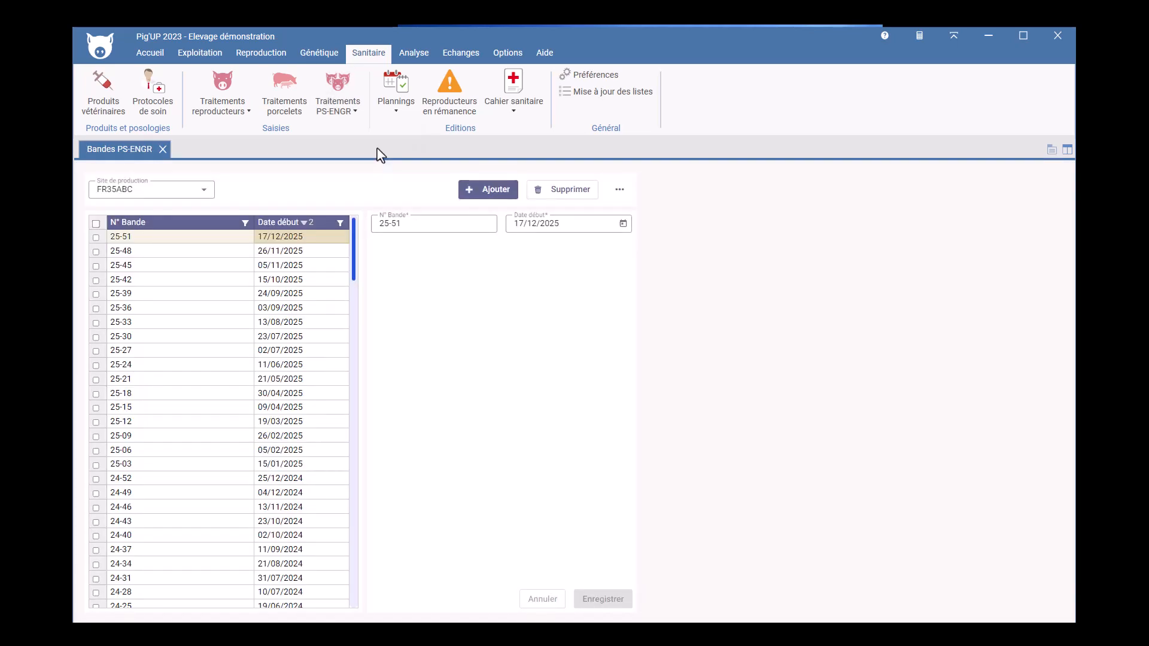
{"action": "left_click", "coordinate": [471, 190]}
{"action": "type", "text": "26-01"}
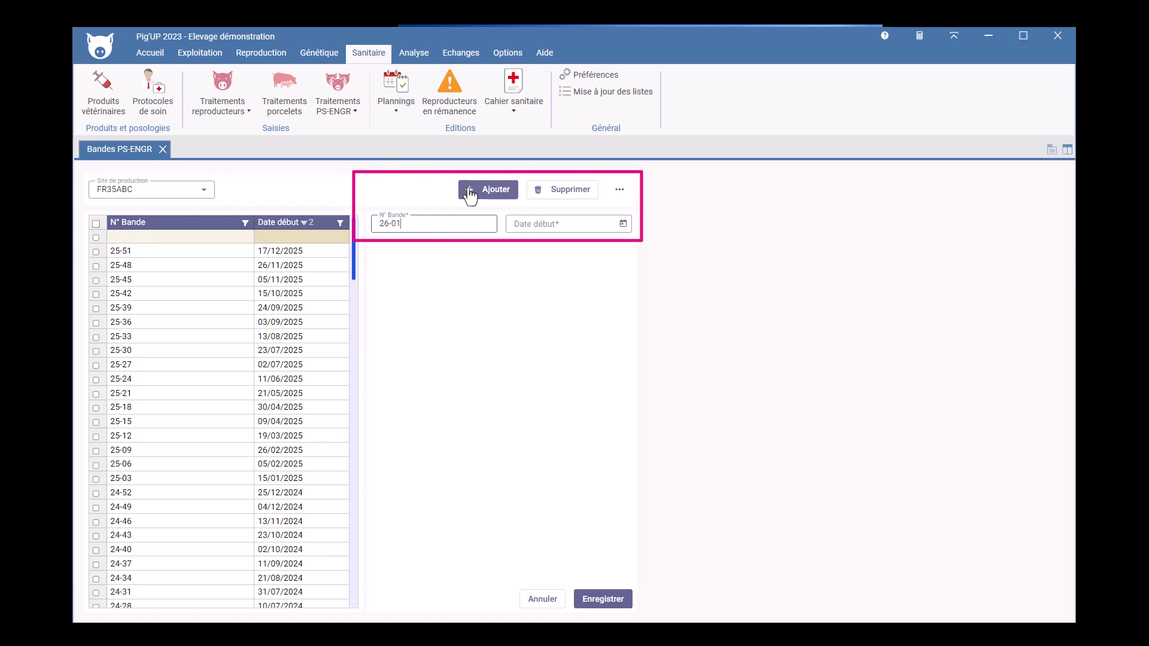
{"action": "key", "text": "Tab"}
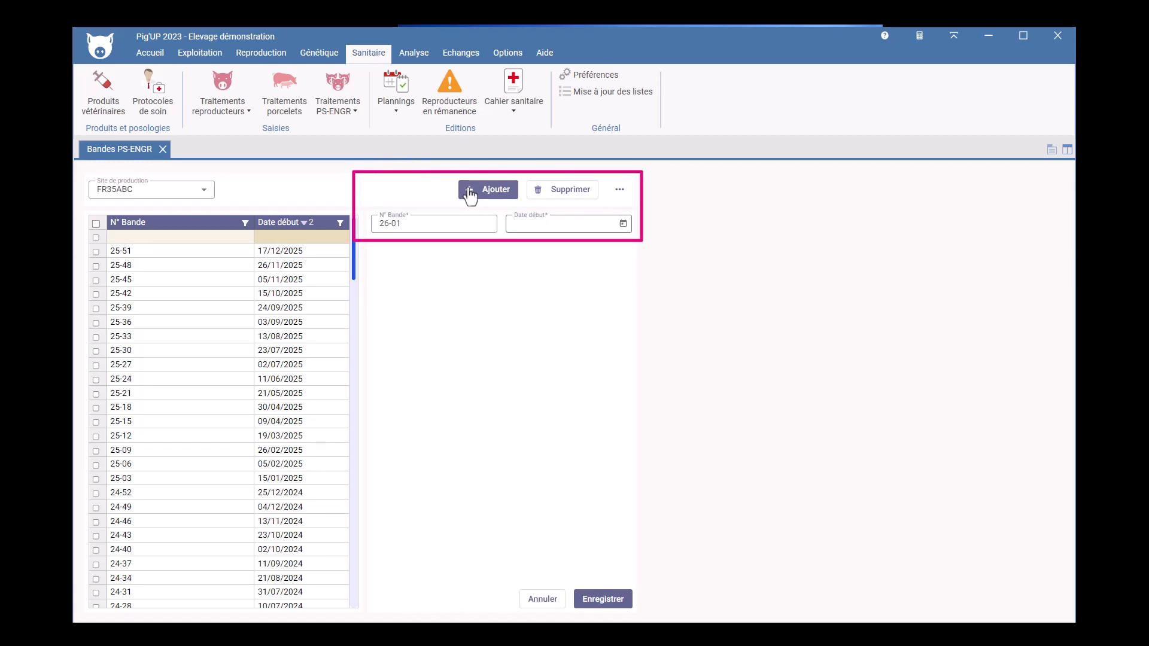
{"action": "type", "text": "02/01/2026"}
{"action": "left_click", "coordinate": [603, 605]}
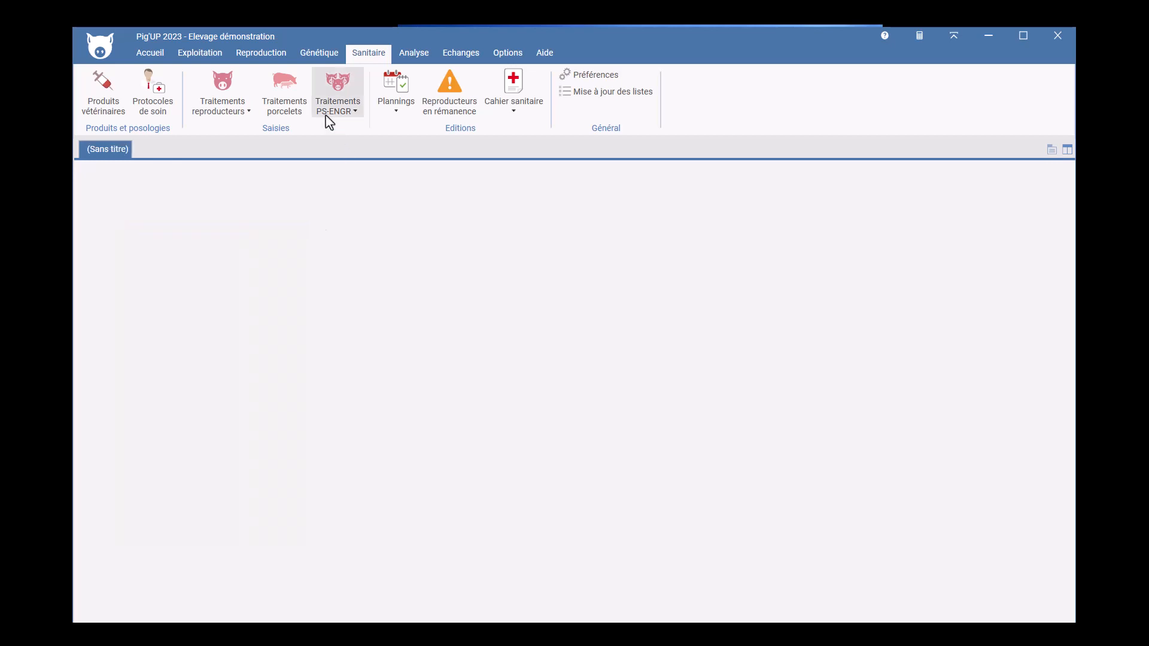
Step: Start a new PS-ENGR sanitary treatment, set it to Individuel and date it today, 14/09/2023
{"action": "left_click", "coordinate": [328, 115]}
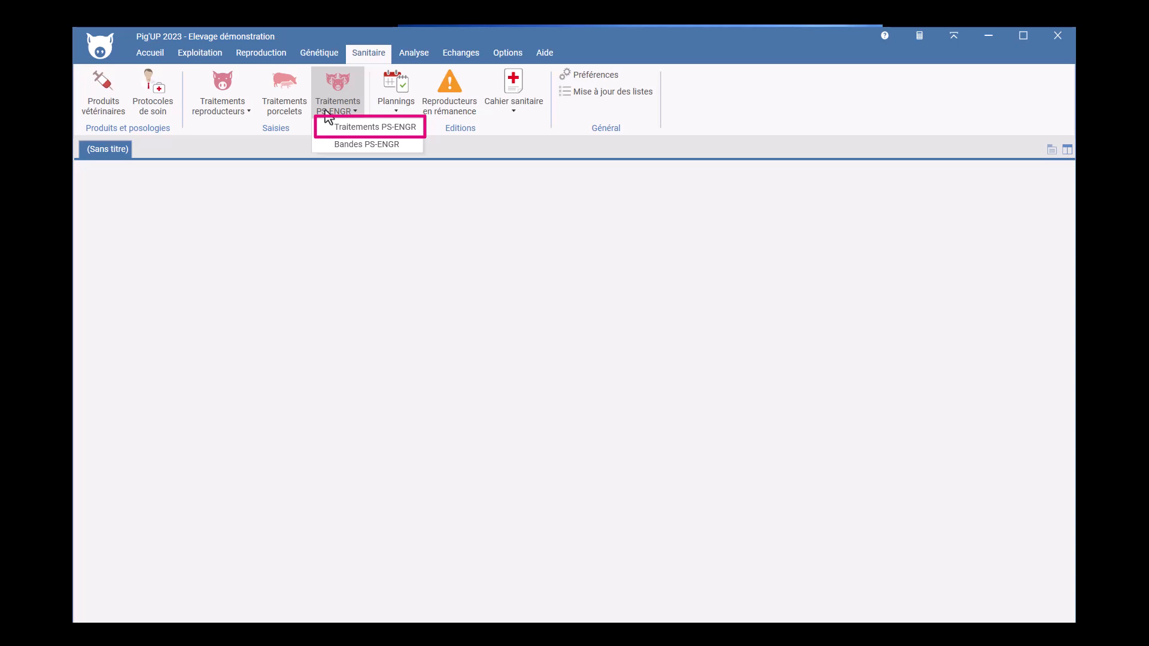
{"action": "left_click", "coordinate": [322, 128]}
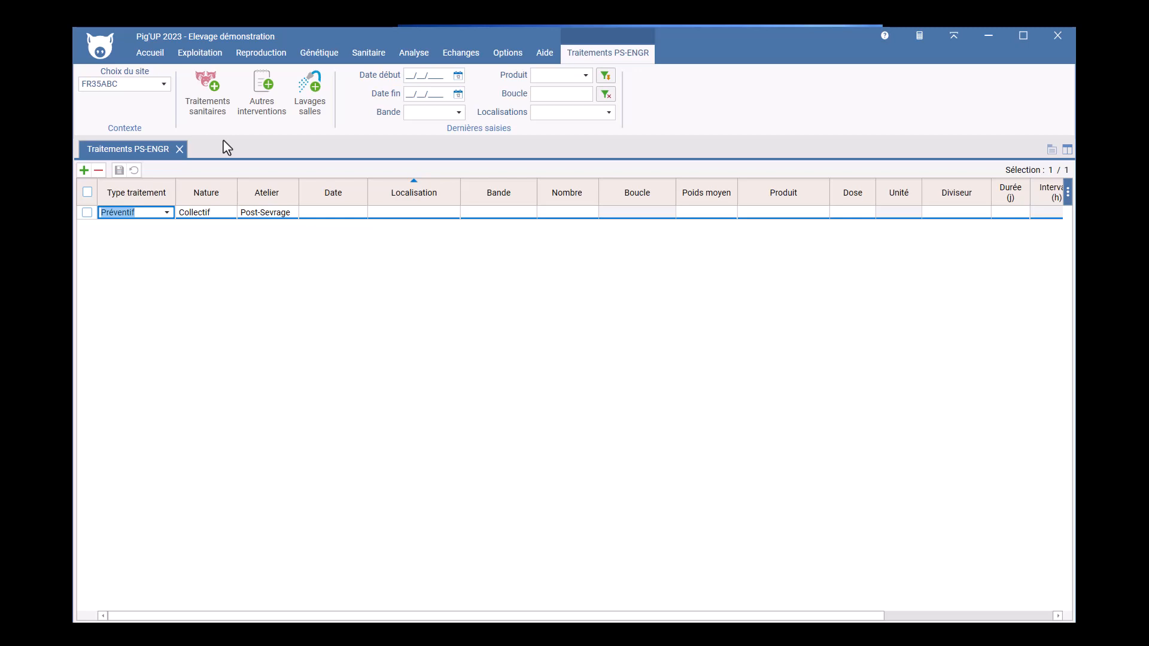
{"action": "left_click", "coordinate": [208, 107]}
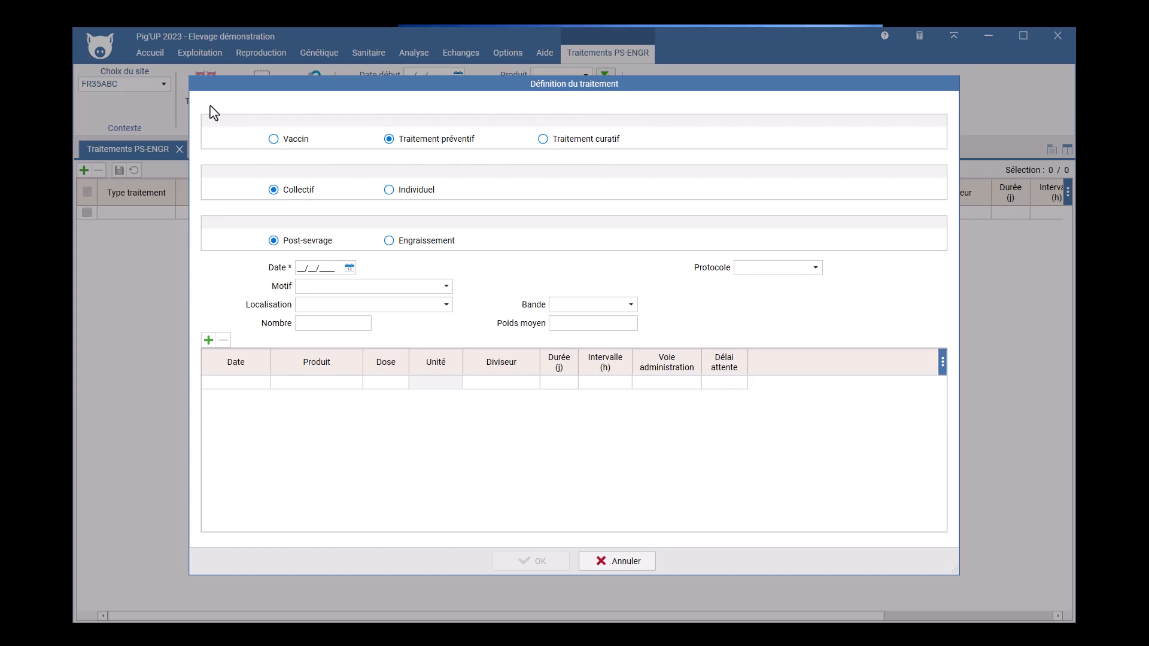
{"action": "left_click", "coordinate": [389, 190]}
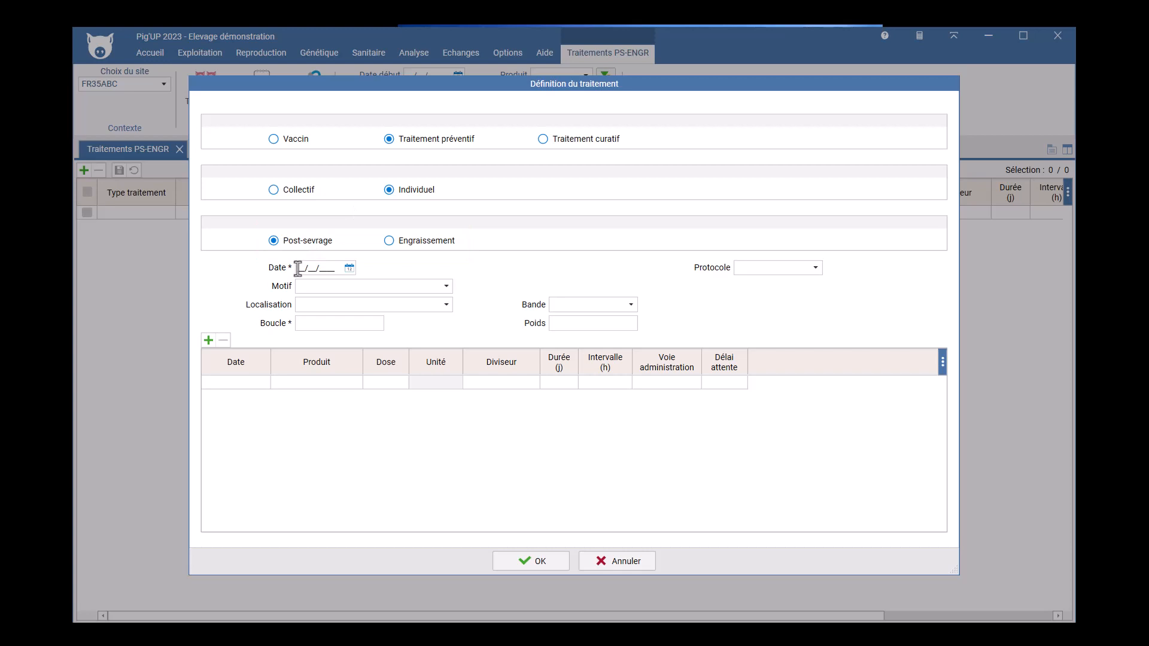
{"action": "left_click", "coordinate": [350, 268]}
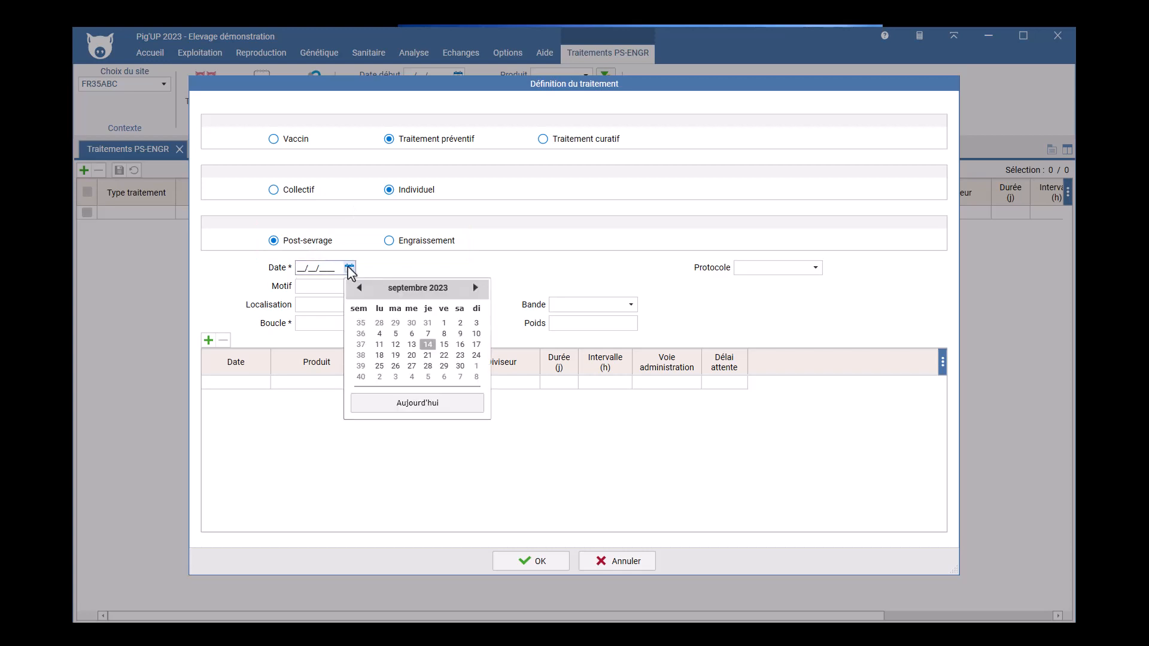
{"action": "left_click", "coordinate": [411, 408]}
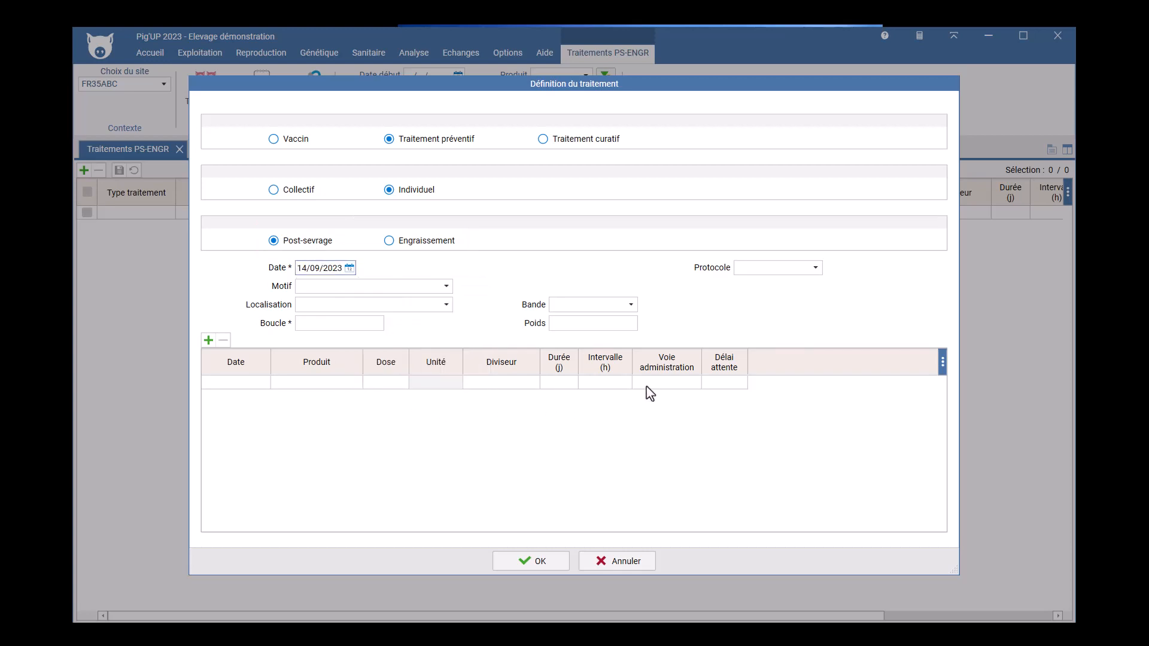
Step: Apply the Arthrite PS protocol to the treatment and switch its nature to Collectif
{"action": "left_click", "coordinate": [818, 270]}
{"action": "left_click", "coordinate": [818, 269]}
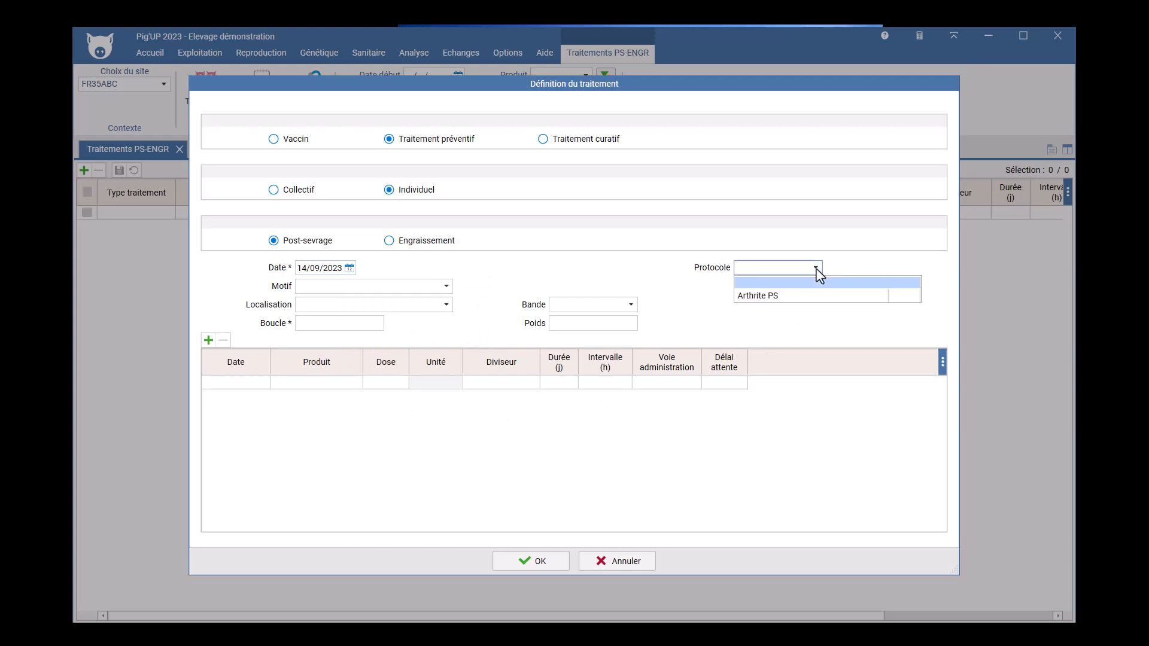
{"action": "left_click", "coordinate": [799, 299]}
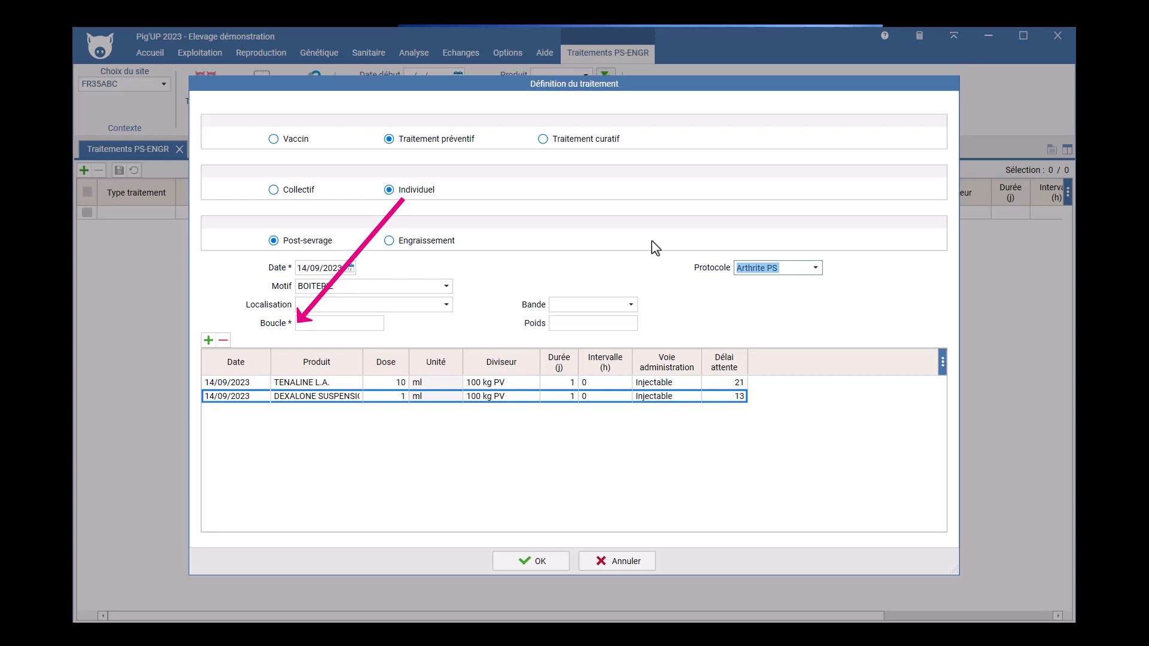
{"action": "left_click", "coordinate": [273, 190]}
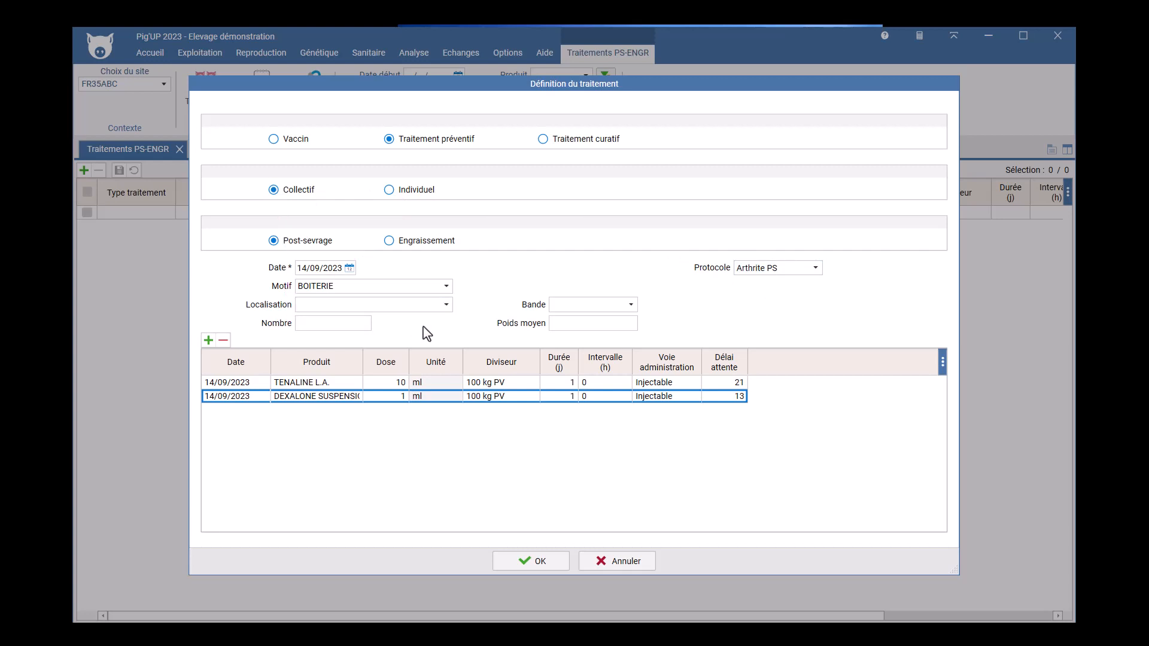
Step: Assign buildings P1 and P2 as the treatment's locations and validate the treatment definition
{"action": "left_click", "coordinate": [446, 304]}
{"action": "left_click", "coordinate": [426, 238]}
{"action": "left_click", "coordinate": [455, 252]}
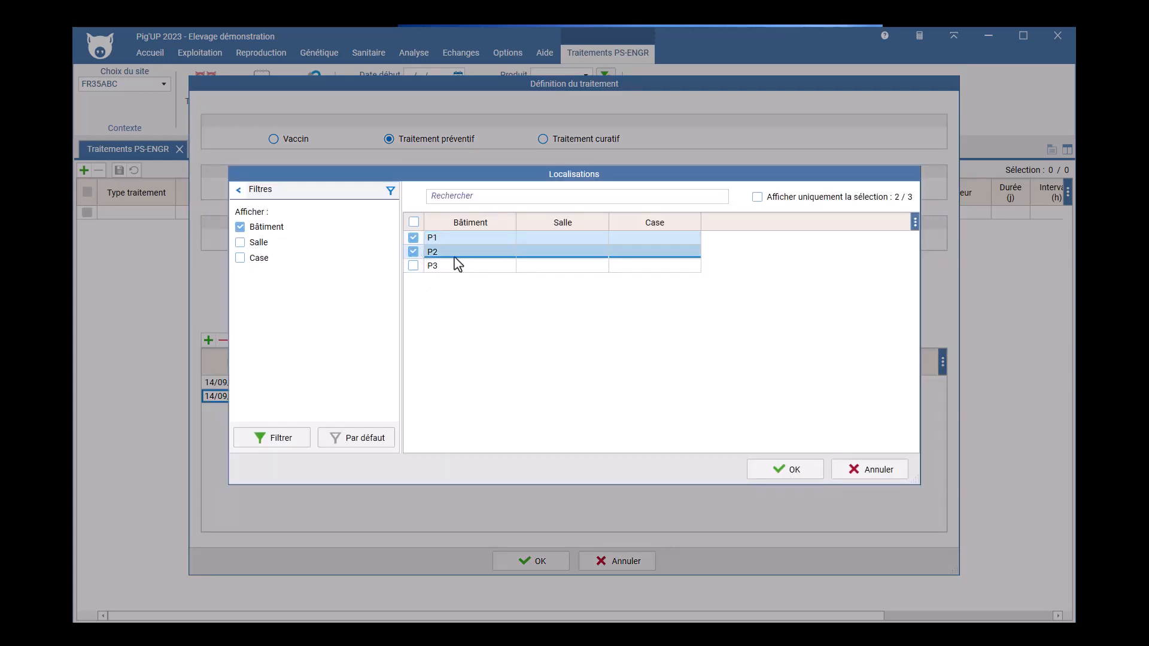
{"action": "left_click", "coordinate": [782, 473]}
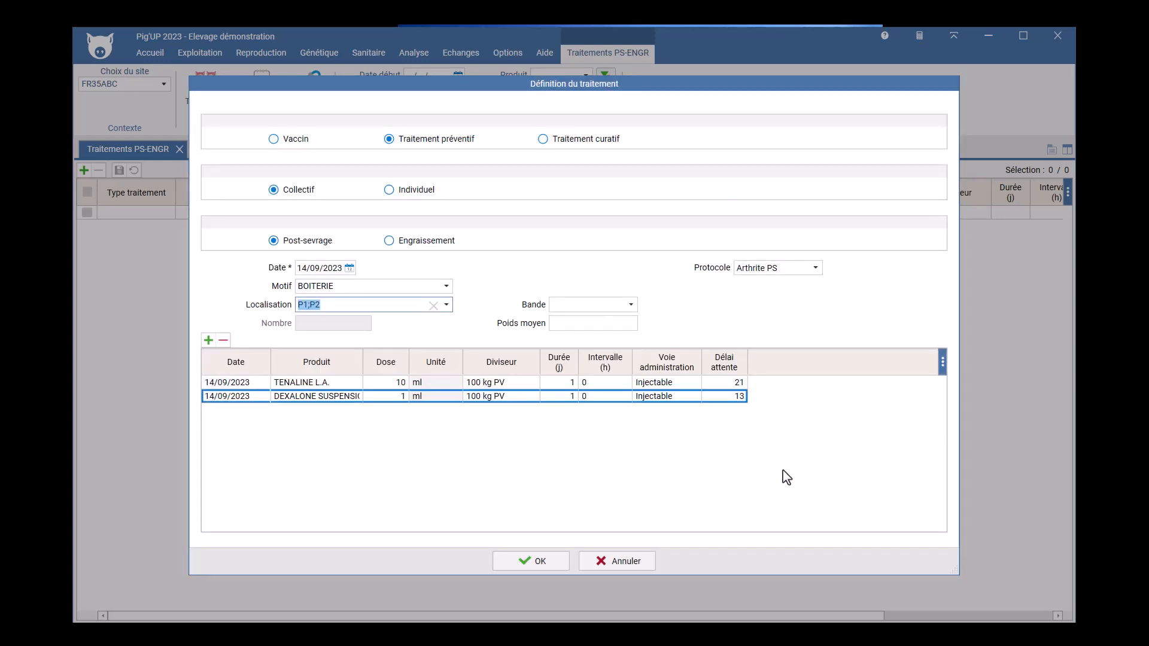
{"action": "left_click", "coordinate": [527, 560]}
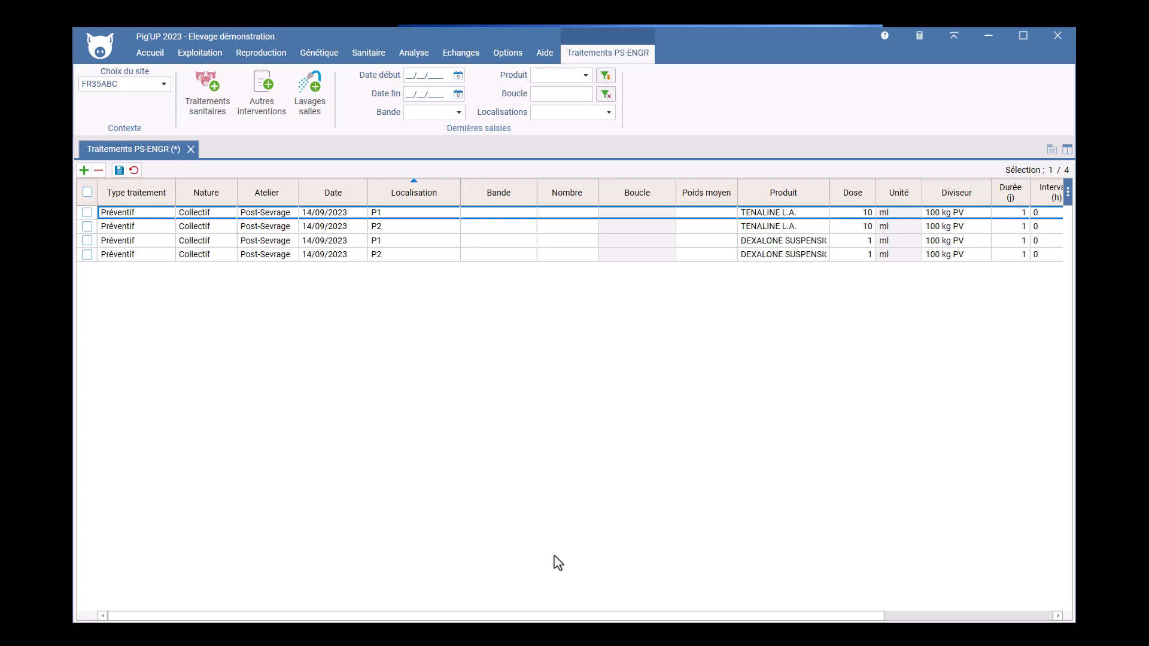
Step: Enter the treated animal numbers 15, 14, 11 and 16 in the four treatment rows in order and save them
{"action": "left_click", "coordinate": [557, 212]}
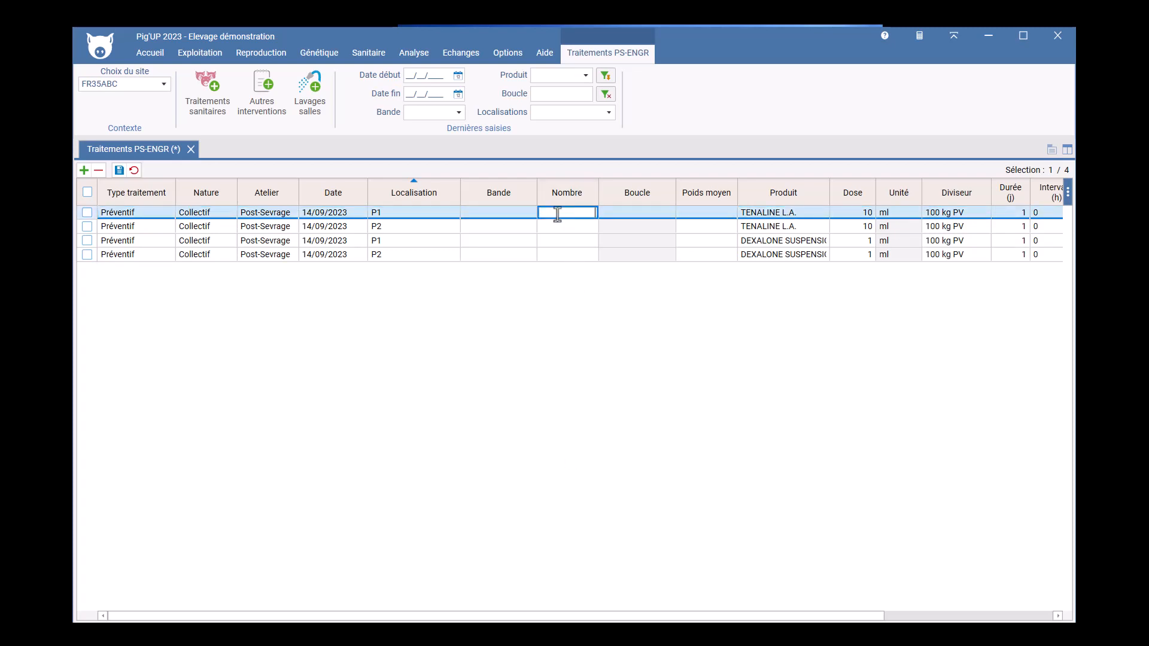
{"action": "type", "text": "15"}
{"action": "key", "text": "Return"}
{"action": "type", "text": "14"}
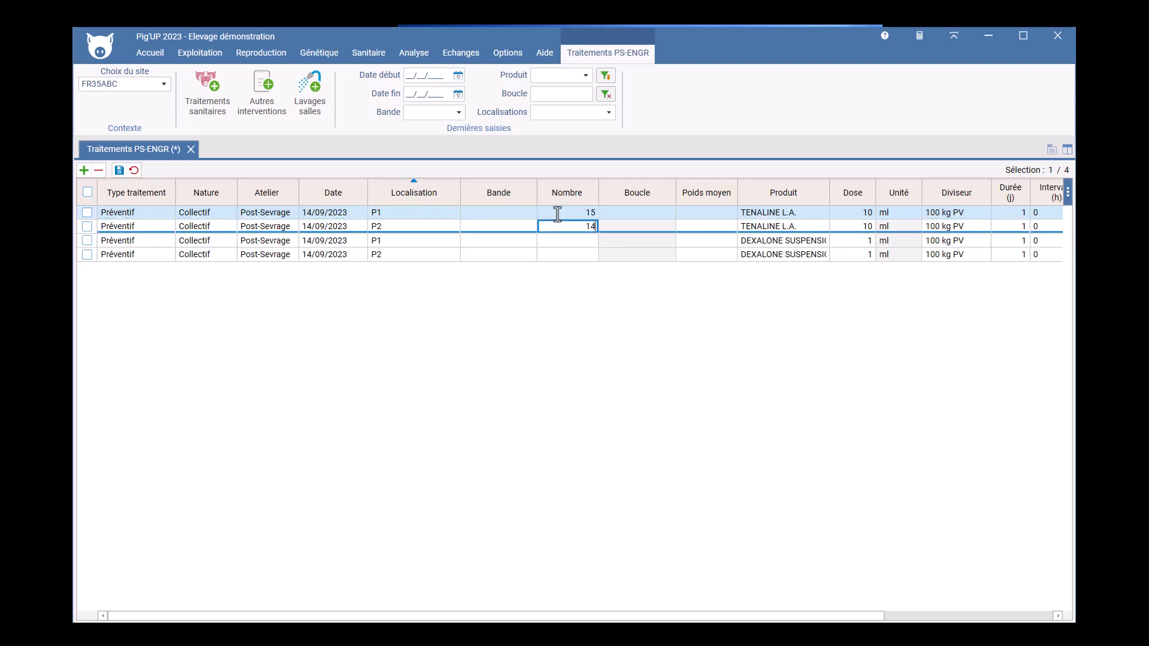
{"action": "key", "text": "Return"}
{"action": "type", "text": "1"}
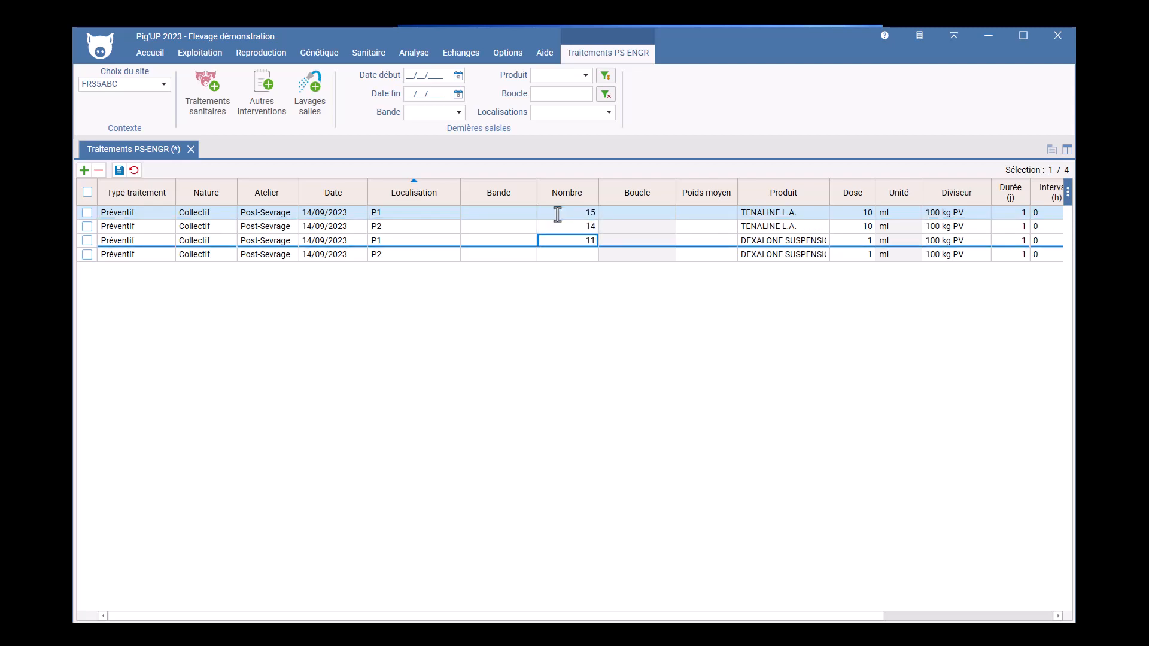
{"action": "type", "text": "1"}
{"action": "key", "text": "Return"}
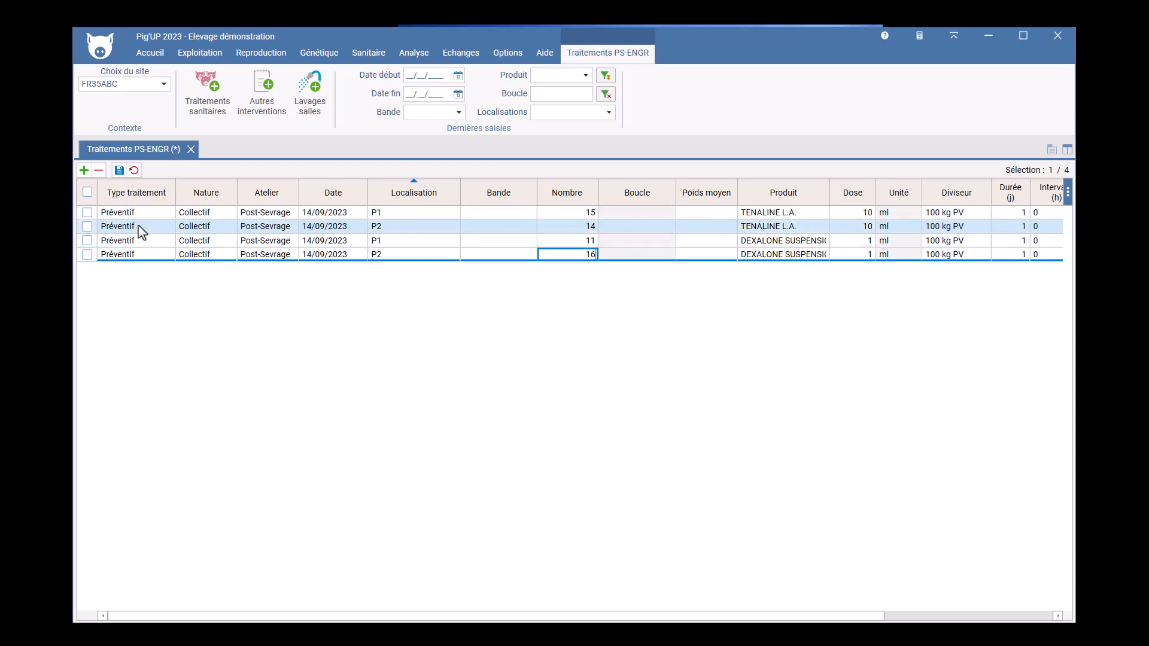
{"action": "left_click", "coordinate": [119, 171]}
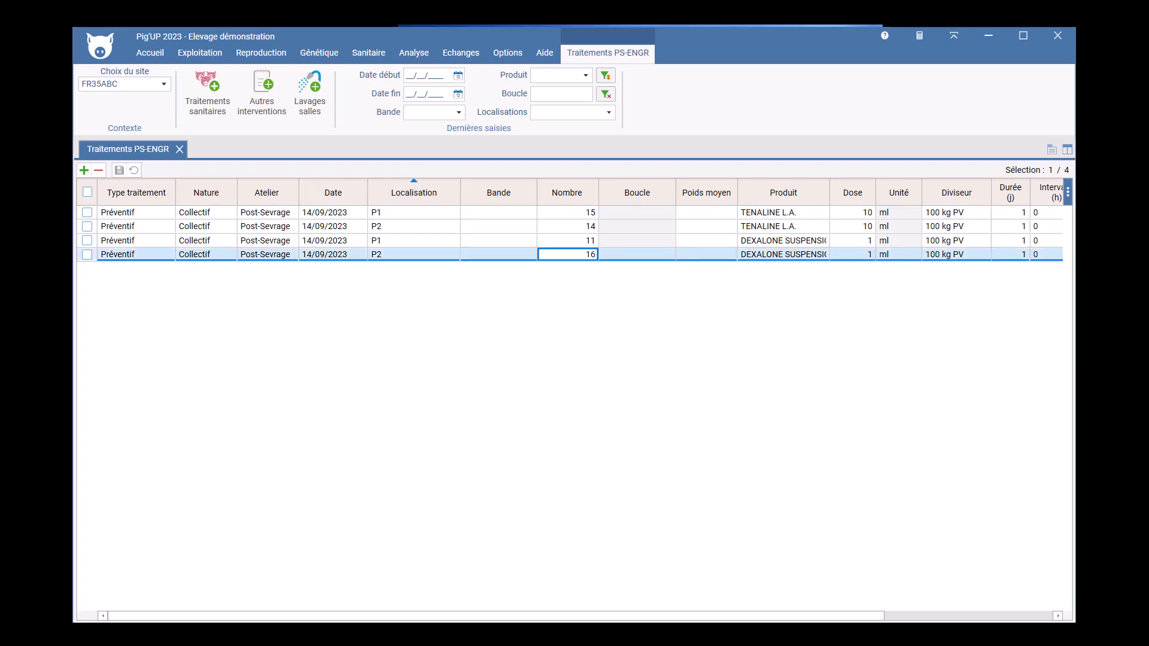
Step: Clear the entry list and start an other-intervention entry set to Individuel and Engraissement, dated today, 14/09/2023
{"action": "left_click", "coordinate": [607, 93]}
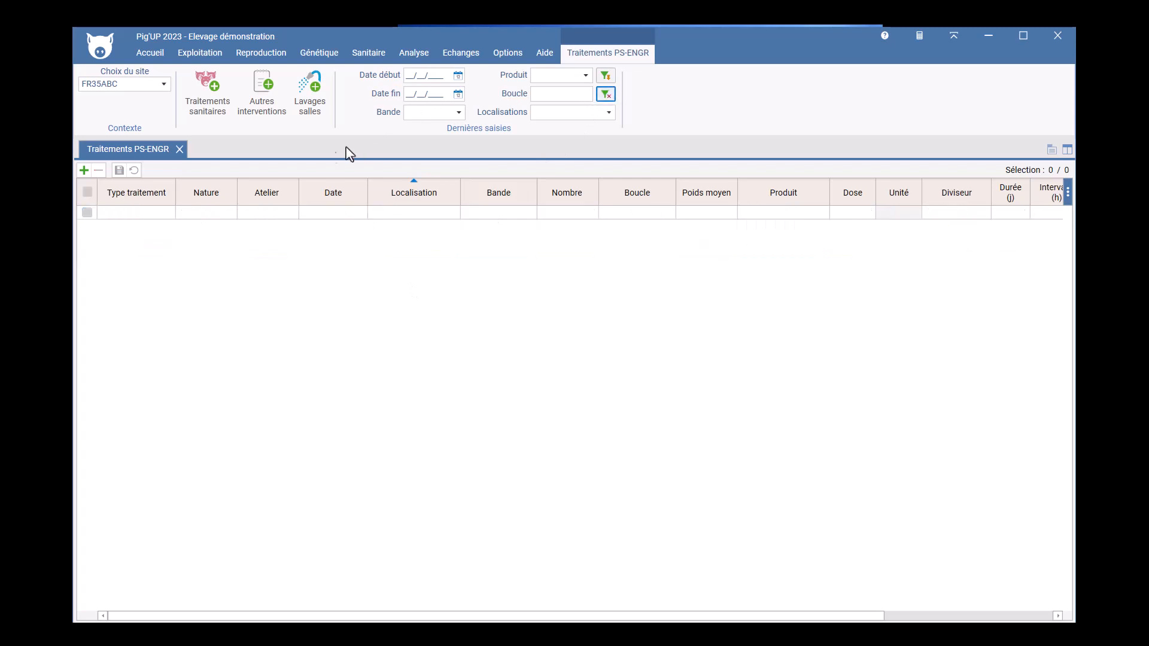
{"action": "left_click", "coordinate": [264, 107]}
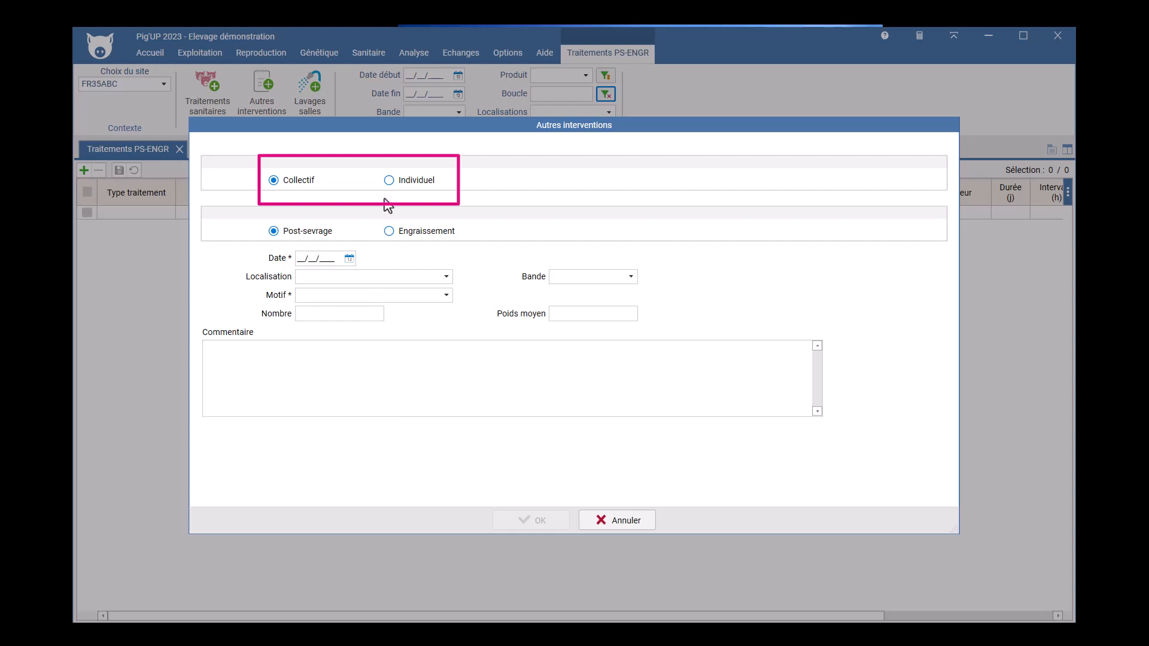
{"action": "left_click", "coordinate": [389, 181]}
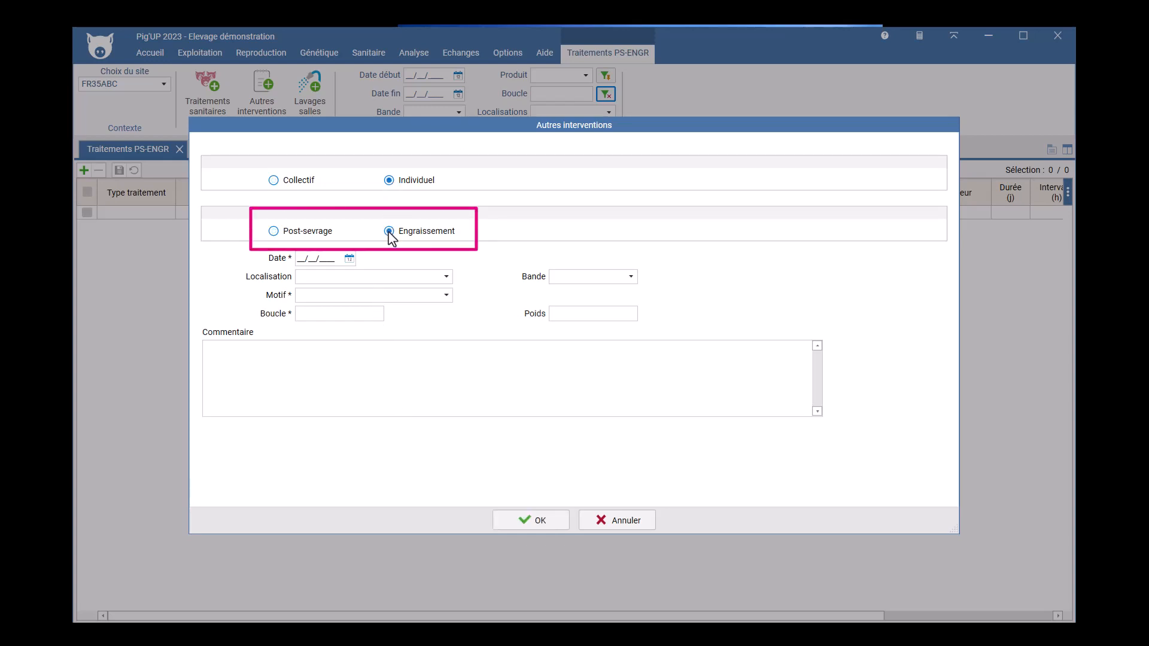
{"action": "left_click", "coordinate": [349, 258]}
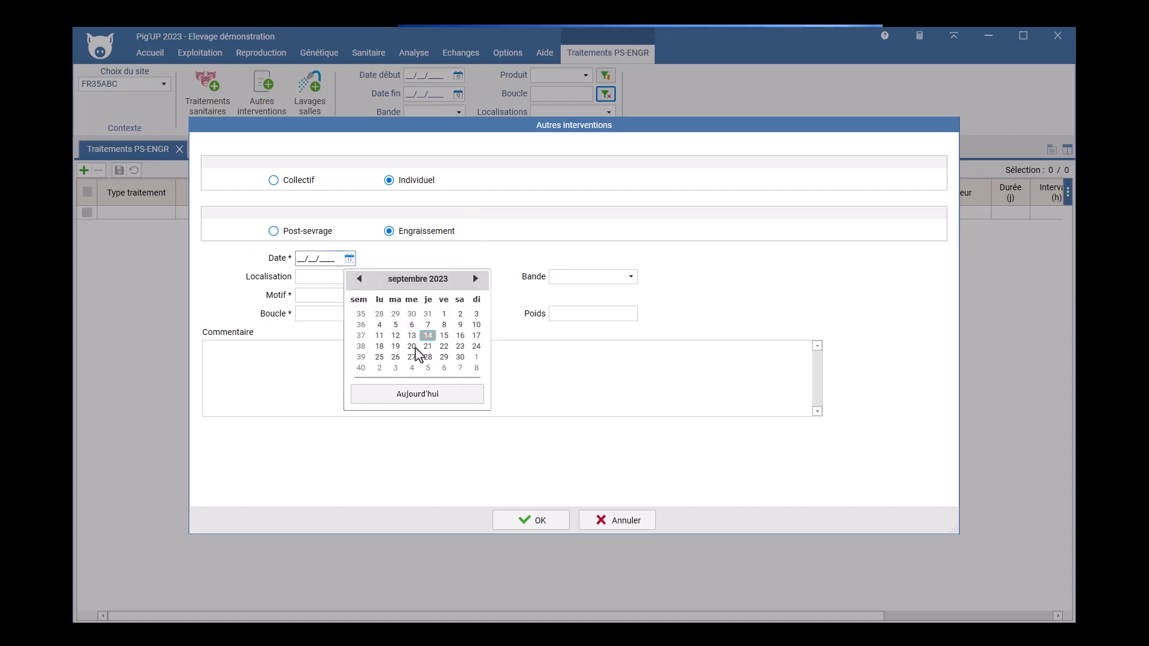
{"action": "left_click", "coordinate": [423, 394]}
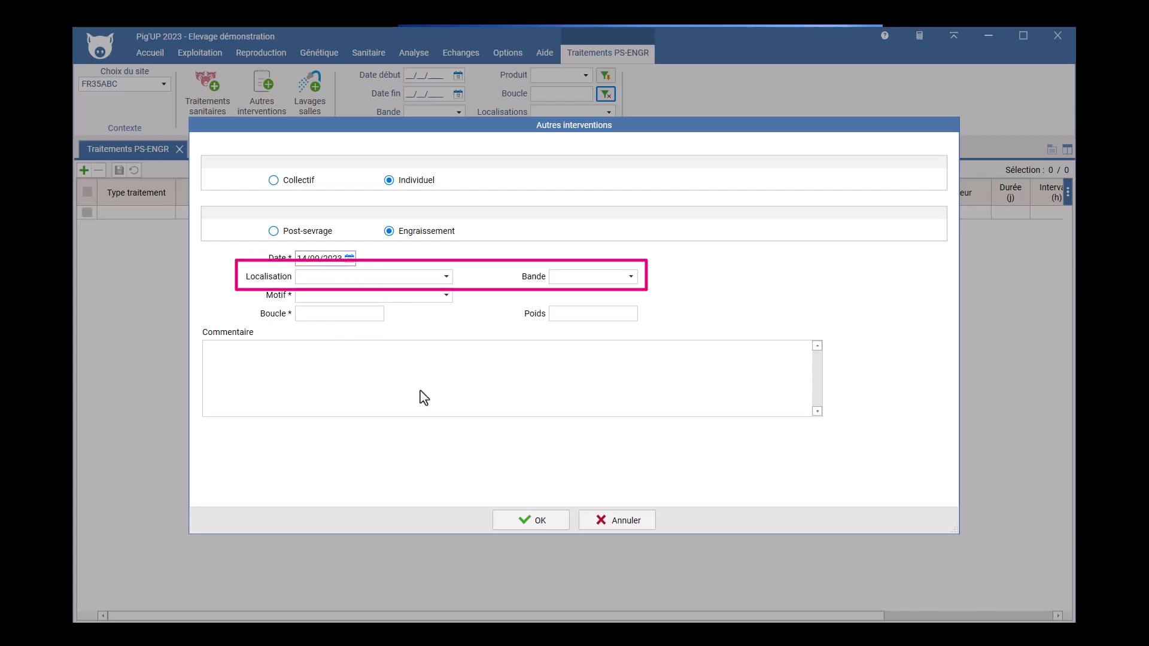
Step: Create the reason Caudophagie in family Autres with its matching IFIP code, and use it as the intervention's Motif
{"action": "left_click", "coordinate": [449, 299]}
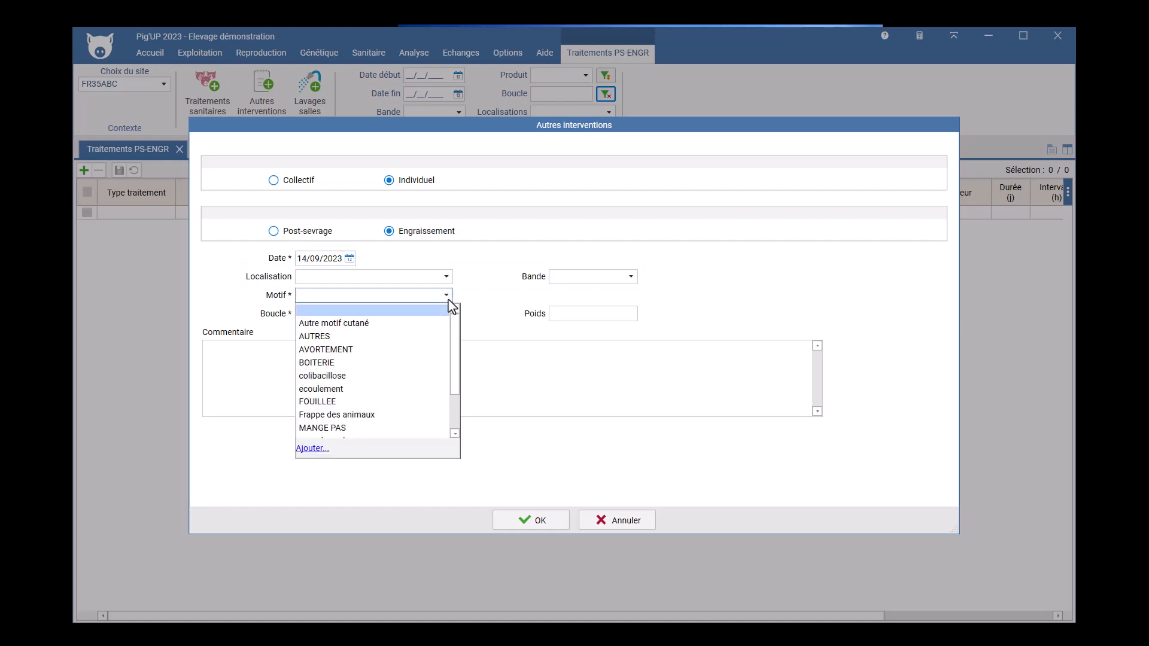
{"action": "left_click", "coordinate": [315, 449]}
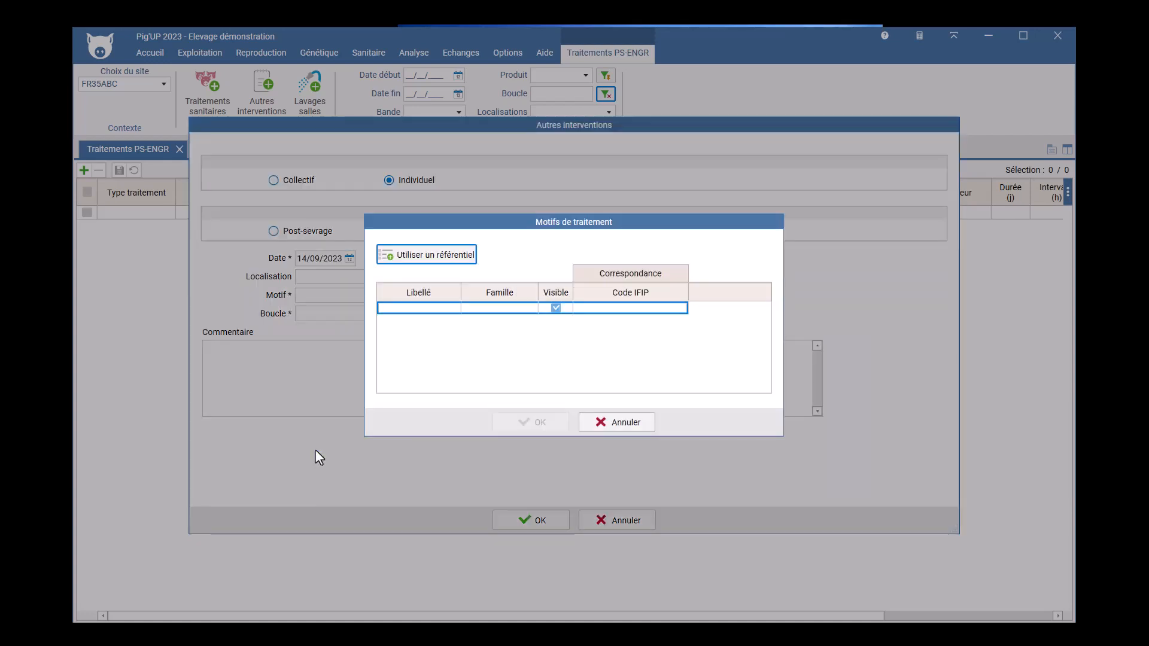
{"action": "left_click", "coordinate": [384, 308]}
{"action": "type", "text": "Caudo"}
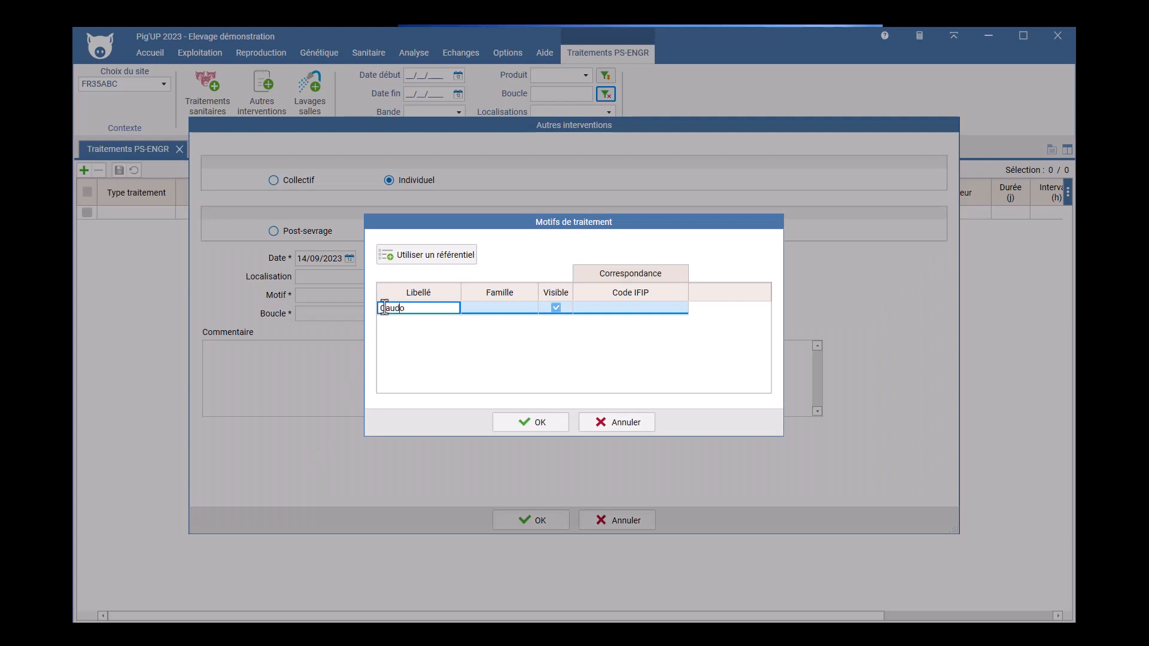
{"action": "type", "text": "phagie"}
{"action": "key", "text": "Tab"}
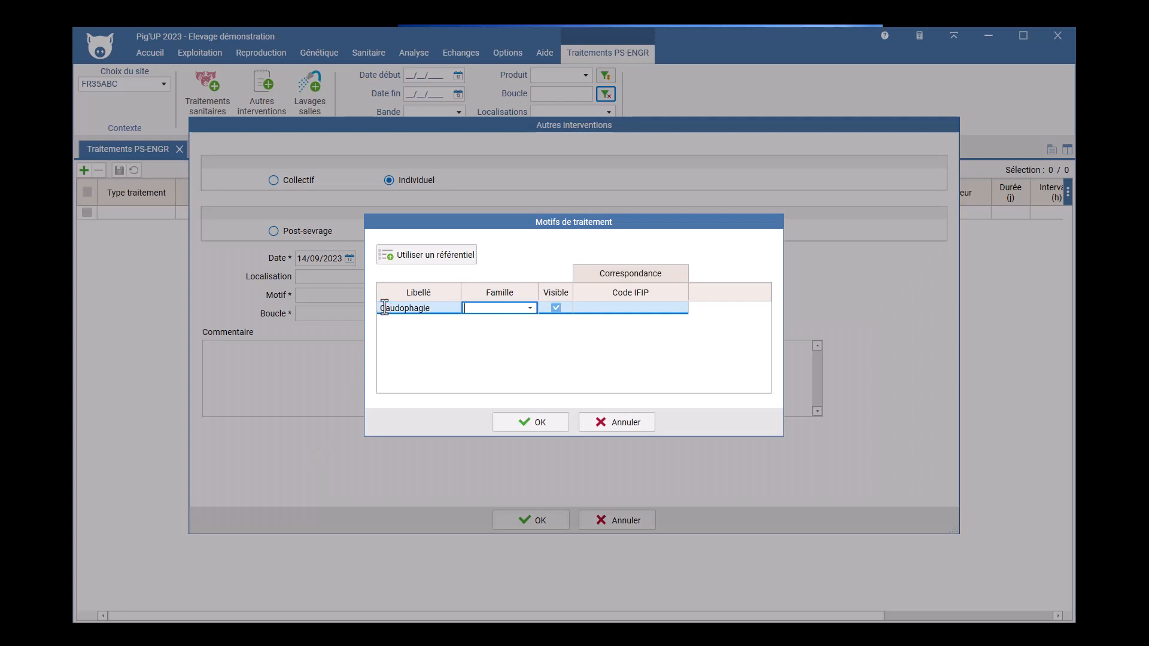
{"action": "left_click", "coordinate": [531, 308]}
{"action": "left_click", "coordinate": [510, 438]}
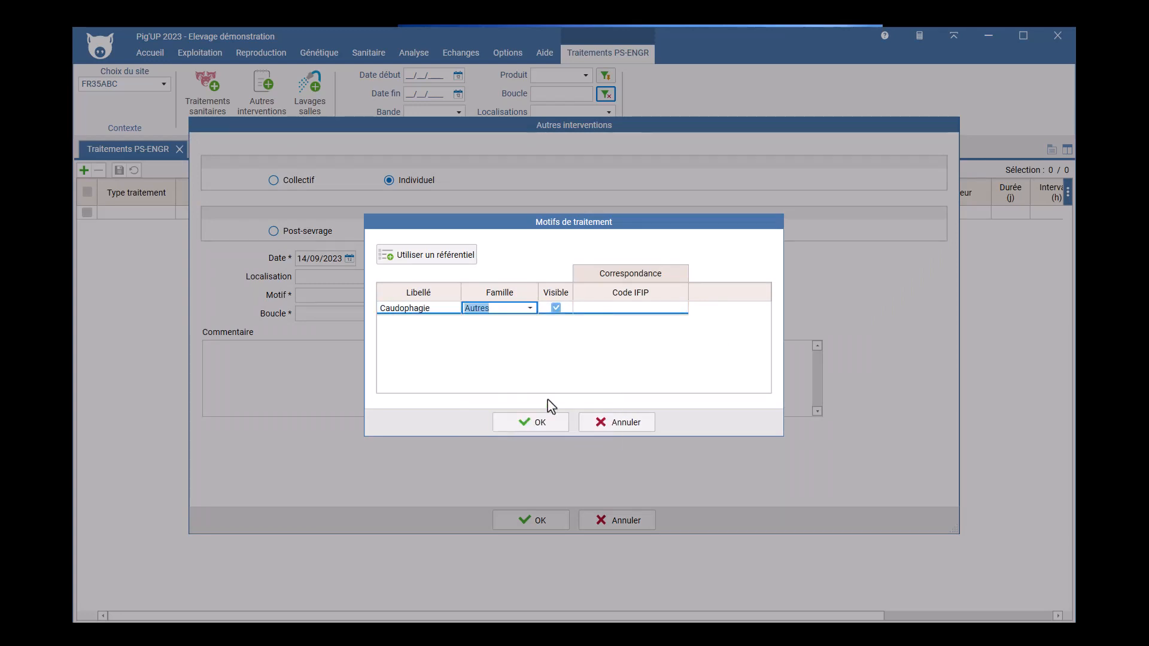
{"action": "left_click", "coordinate": [651, 312]}
{"action": "left_click", "coordinate": [666, 309]}
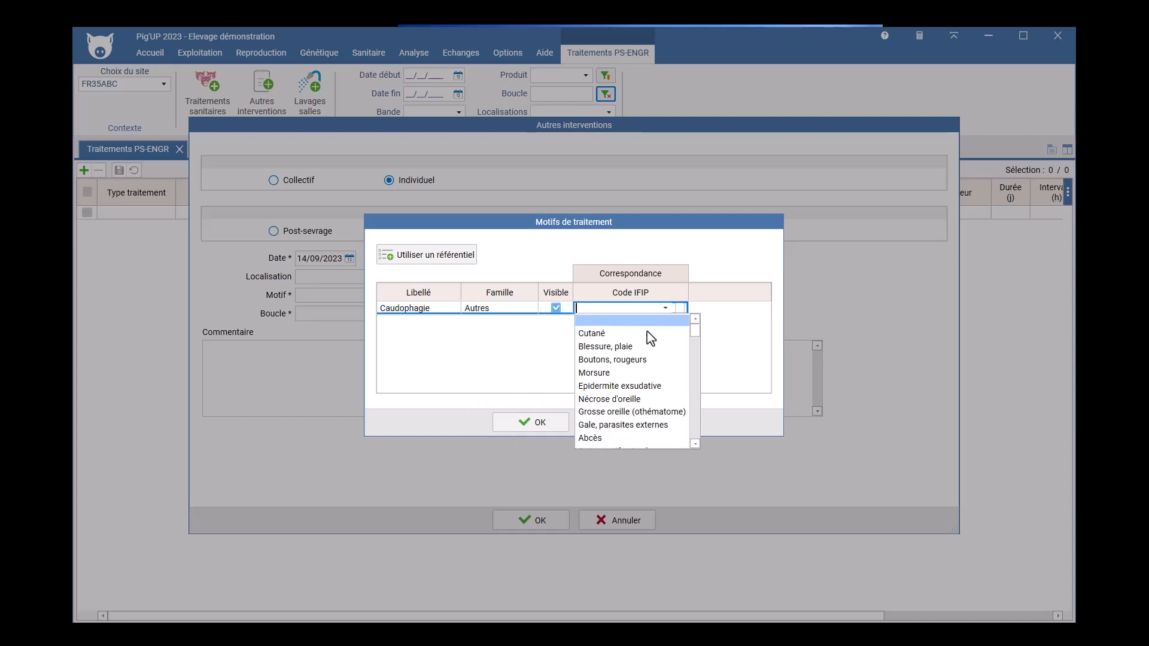
{"action": "left_click", "coordinate": [629, 379]}
{"action": "left_click", "coordinate": [541, 424]}
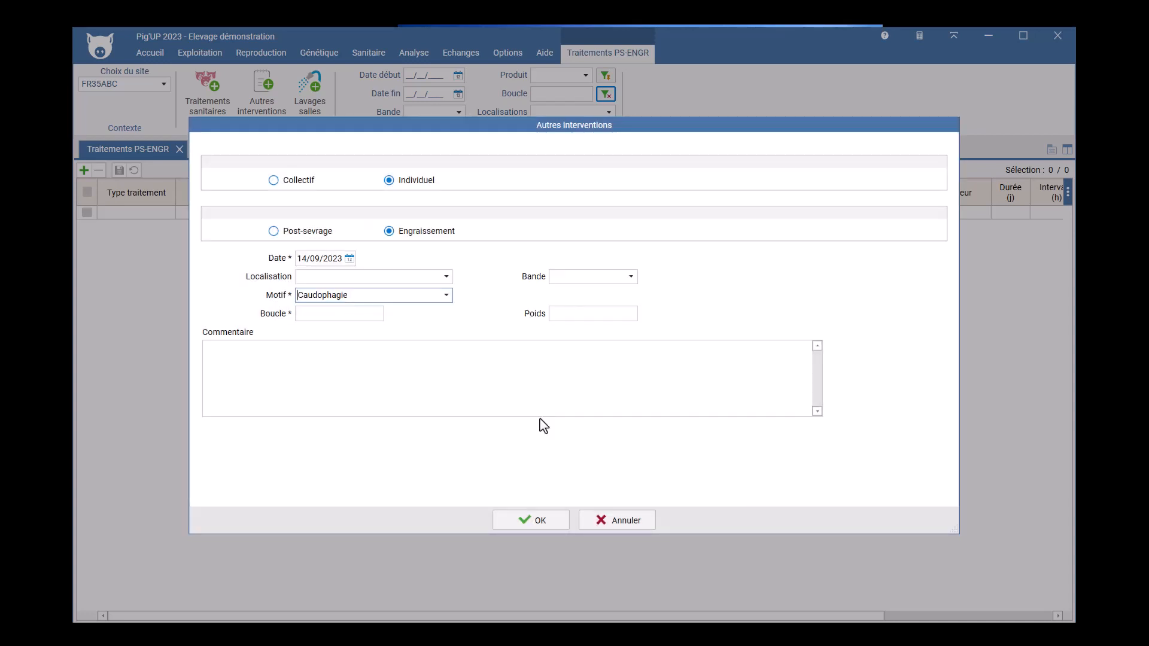
{"action": "left_click", "coordinate": [445, 295]}
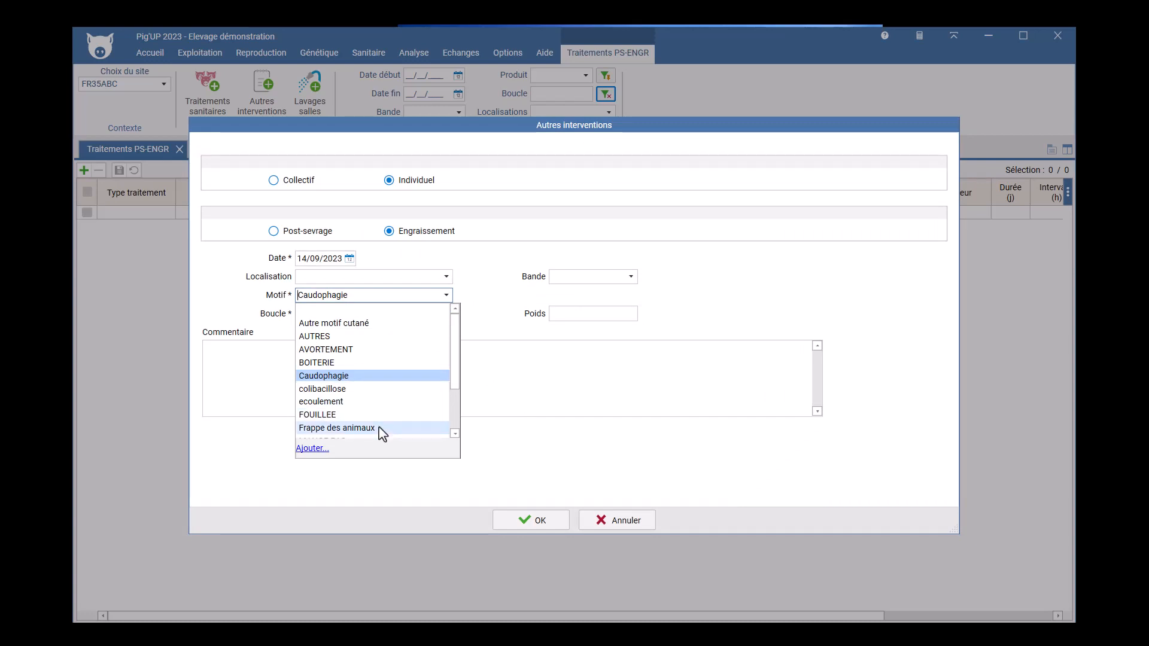
{"action": "left_click", "coordinate": [479, 288]}
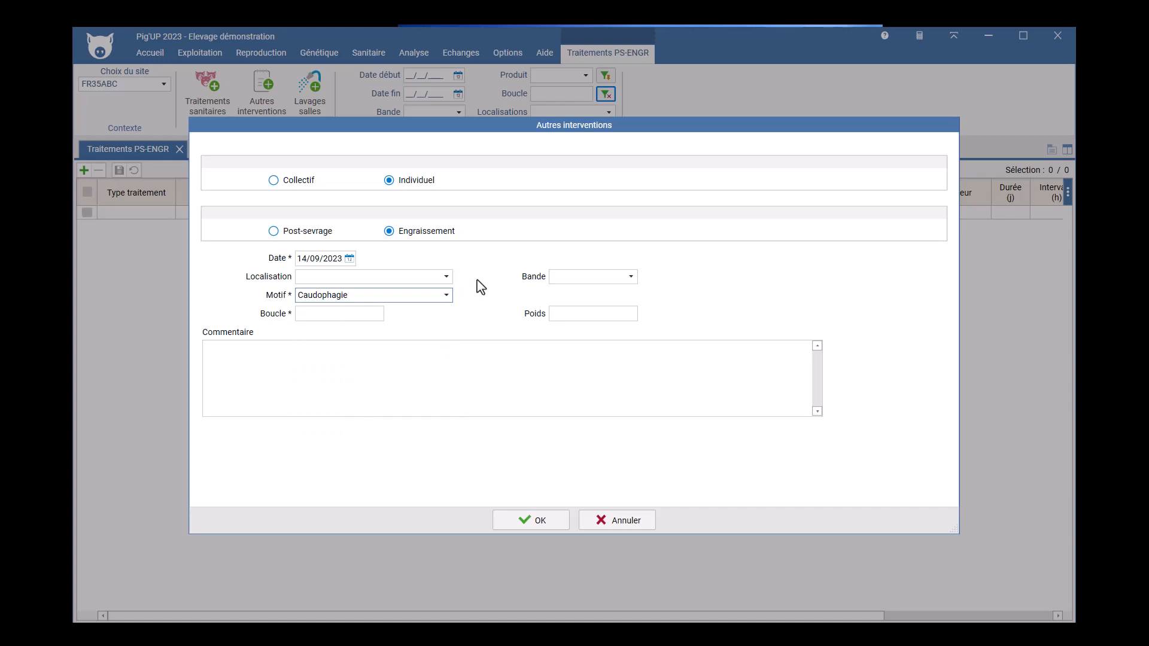
Step: Switch the intervention to Collectif and assign buildings E3 and E1 as its locations
{"action": "left_click", "coordinate": [274, 182]}
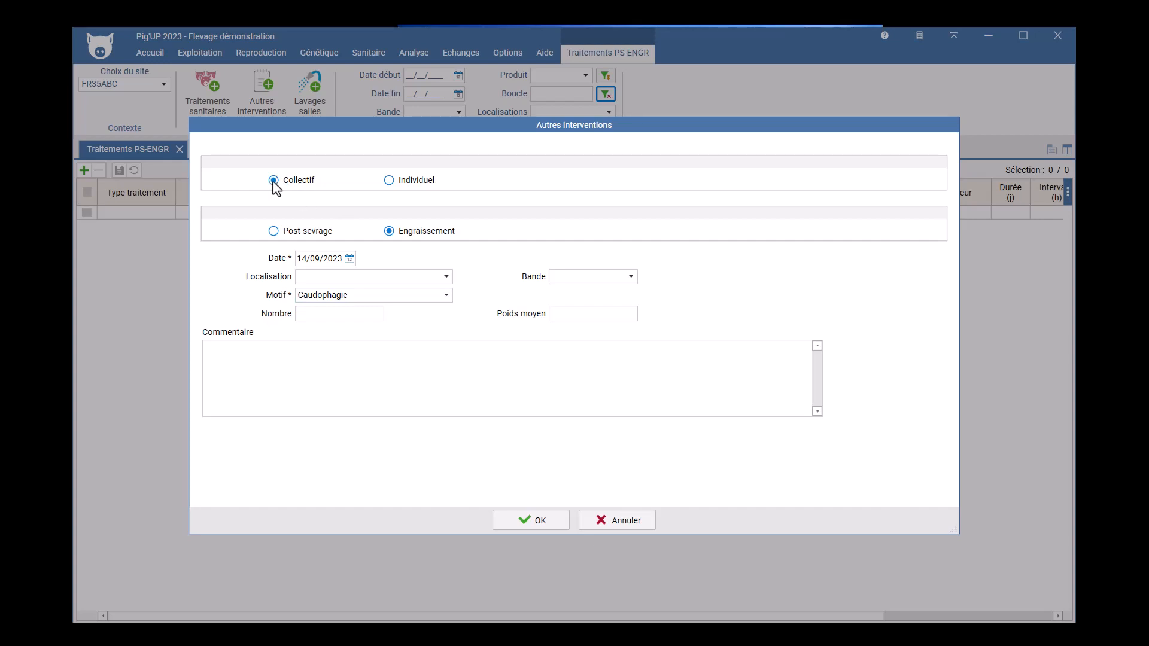
{"action": "left_click", "coordinate": [446, 276]}
{"action": "left_click", "coordinate": [414, 264]}
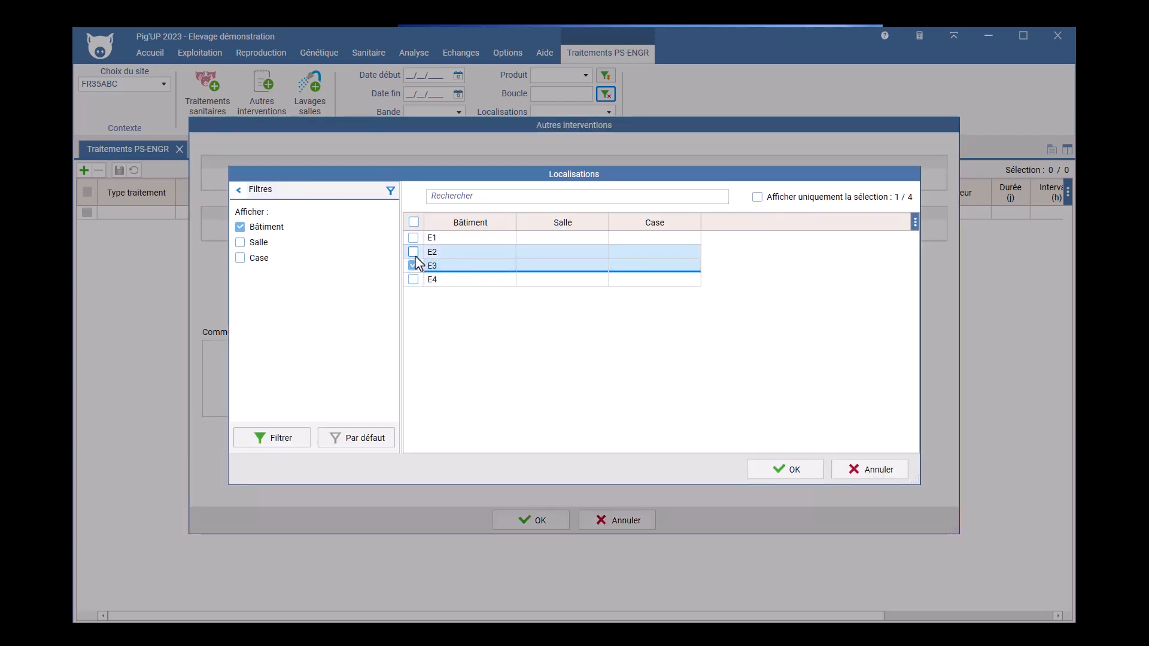
{"action": "left_click", "coordinate": [775, 469]}
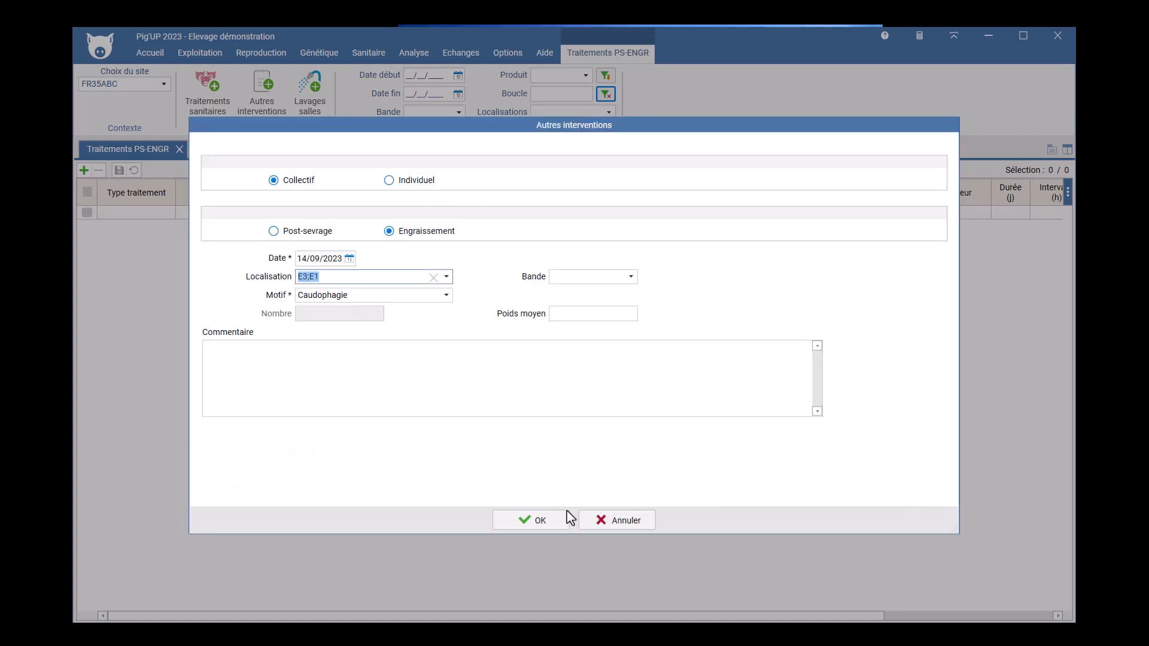
Step: Validate and save the Caudophagie interventions, clearing the list for new entries
{"action": "left_click", "coordinate": [546, 521]}
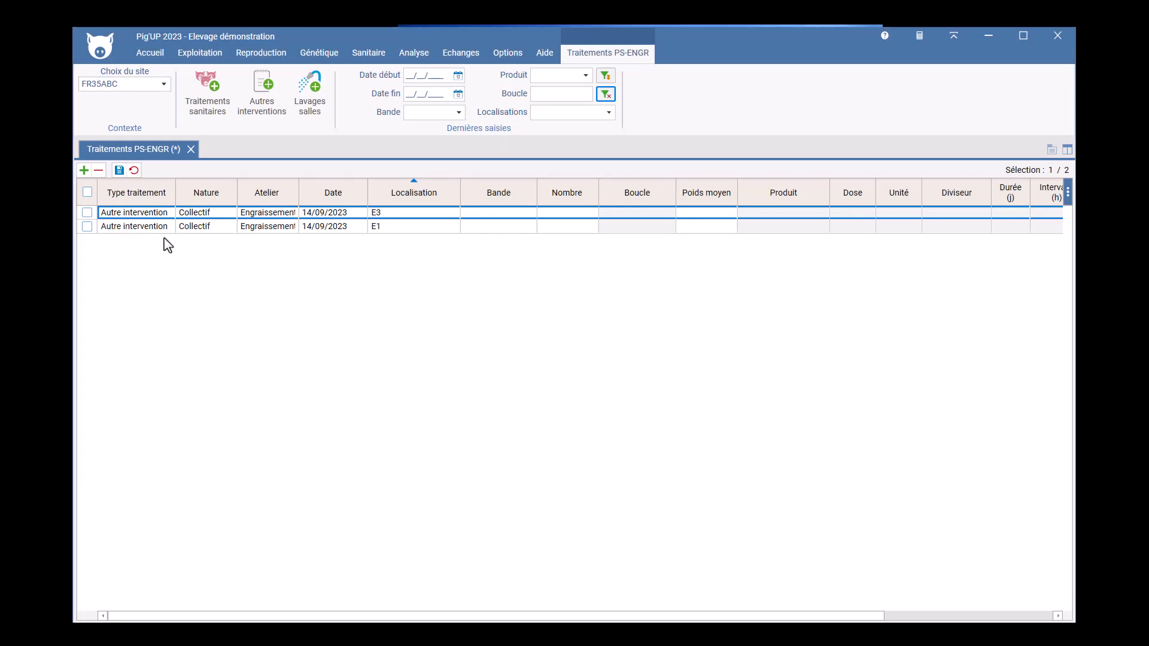
{"action": "left_click", "coordinate": [120, 171]}
{"action": "left_click", "coordinate": [605, 94]}
Step: Start a room washing entry for Post-sevrage dated 13/09/2023
{"action": "left_click", "coordinate": [325, 103]}
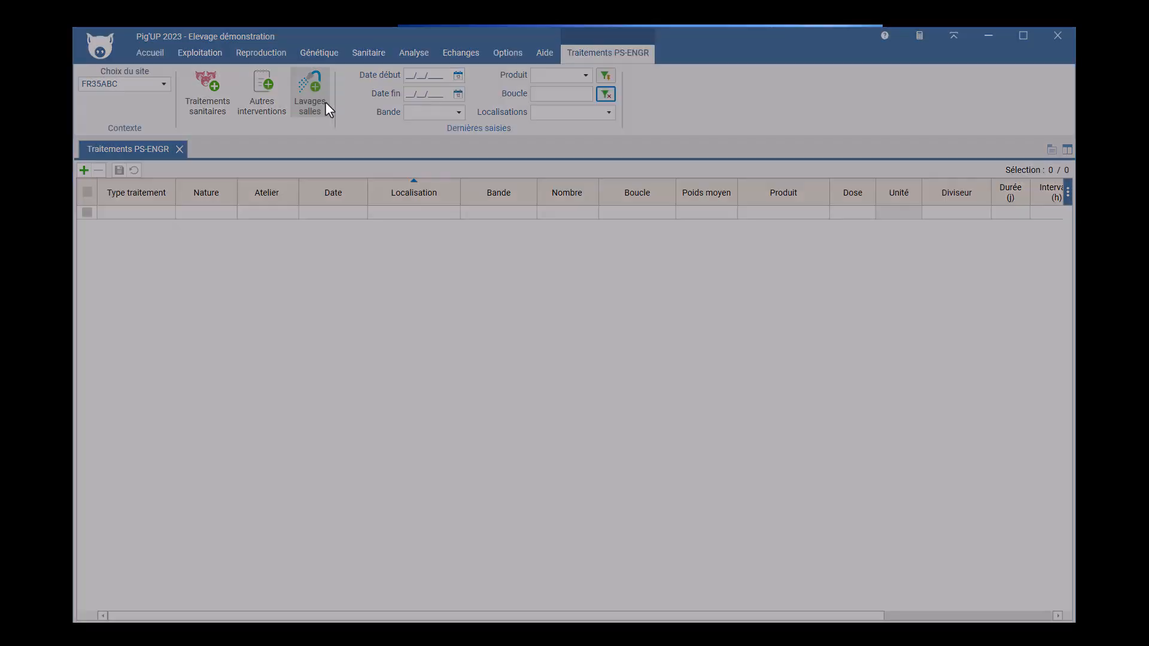
{"action": "left_click", "coordinate": [304, 209]}
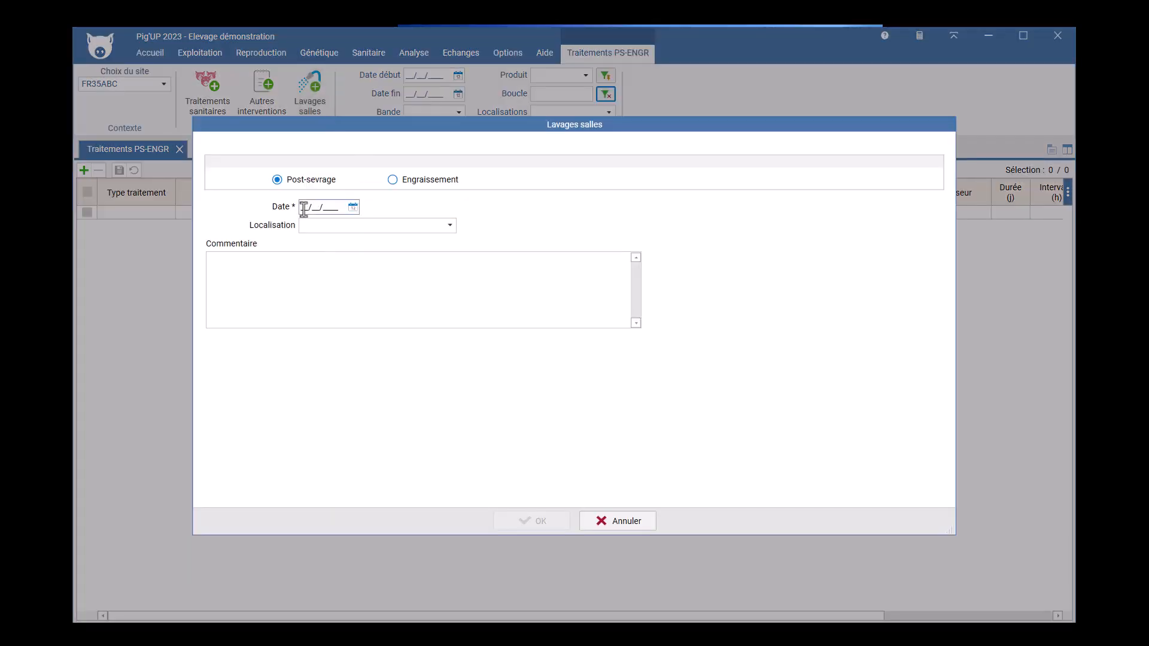
{"action": "type", "text": "150623"}
Step: Display locations down to room level and assign rooms P101, P103 and P104 of building P1 to the washing
{"action": "left_click", "coordinate": [449, 226]}
{"action": "left_click", "coordinate": [412, 239]}
{"action": "left_click", "coordinate": [240, 242]}
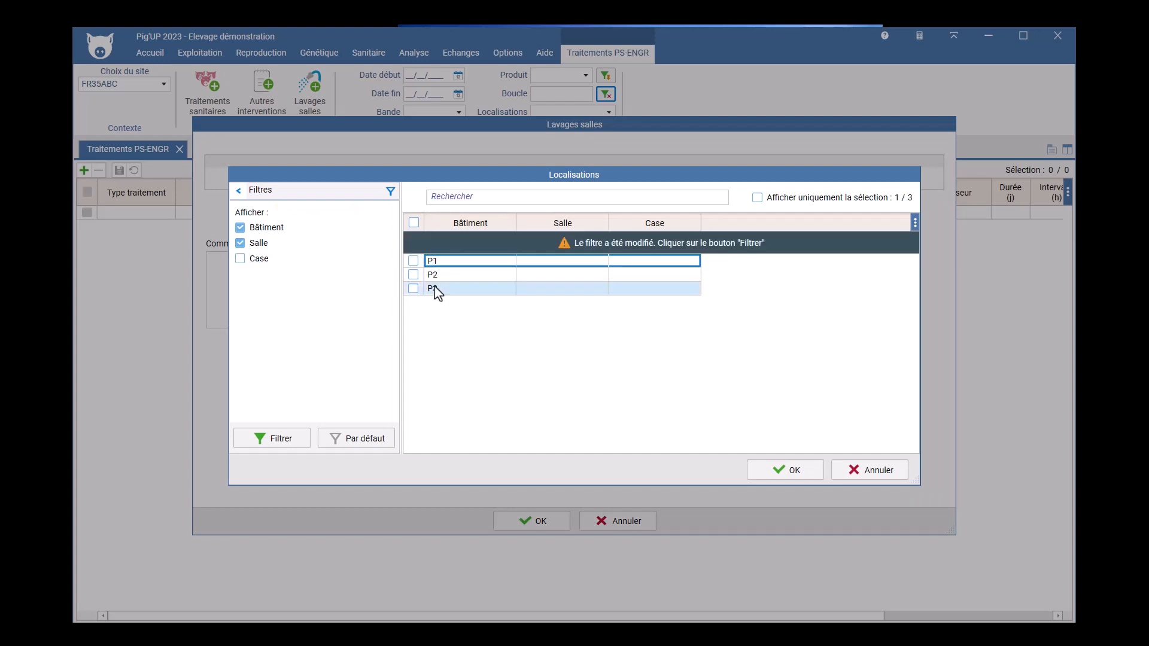
{"action": "left_click", "coordinate": [273, 439]}
{"action": "left_click", "coordinate": [413, 252]}
{"action": "left_click", "coordinate": [413, 279]}
{"action": "left_click", "coordinate": [413, 294]}
{"action": "left_click", "coordinate": [756, 470]}
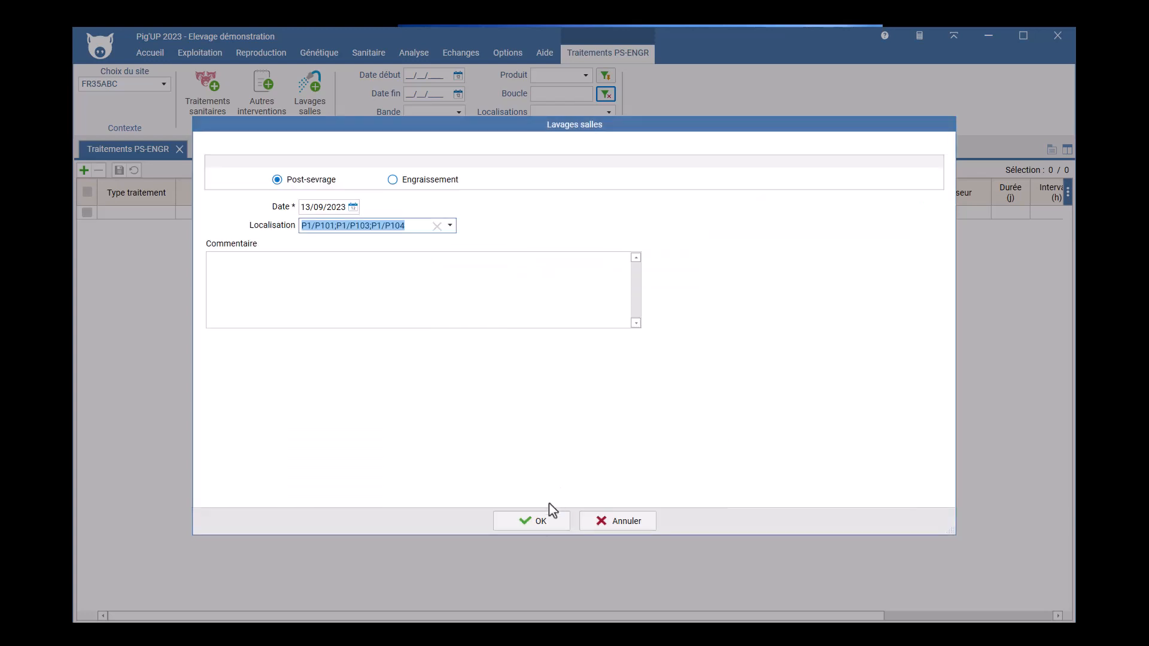
Step: Validate and save the room washing entries, clearing the list for new entries
{"action": "left_click", "coordinate": [540, 522]}
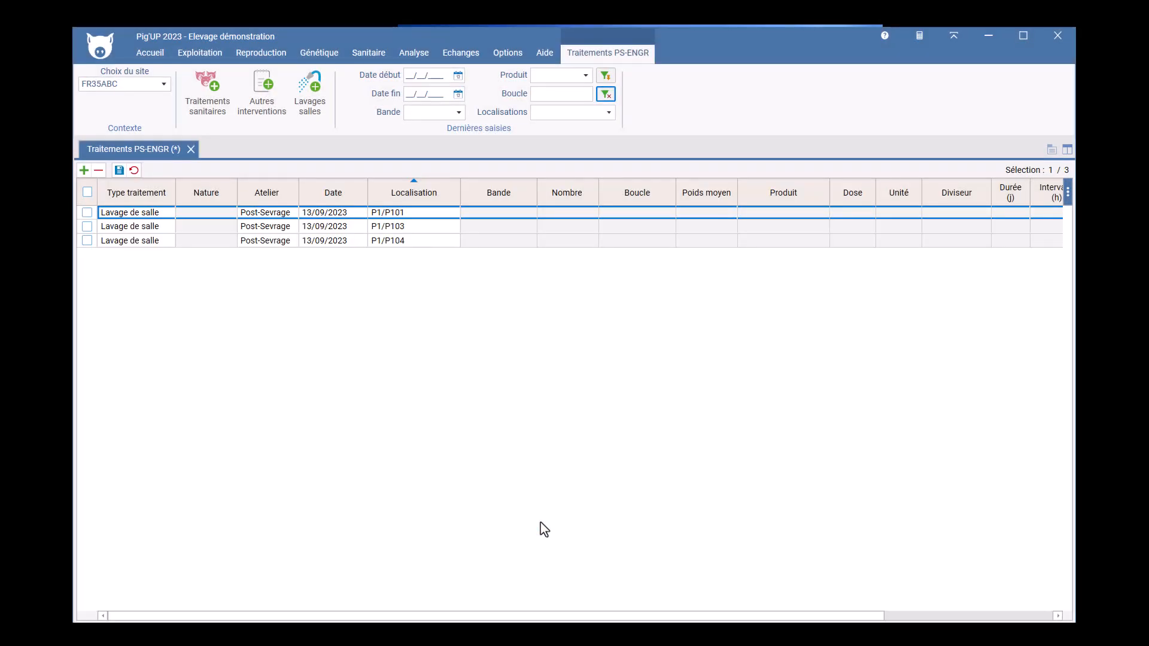
{"action": "left_click", "coordinate": [119, 171]}
{"action": "left_click", "coordinate": [605, 95]}
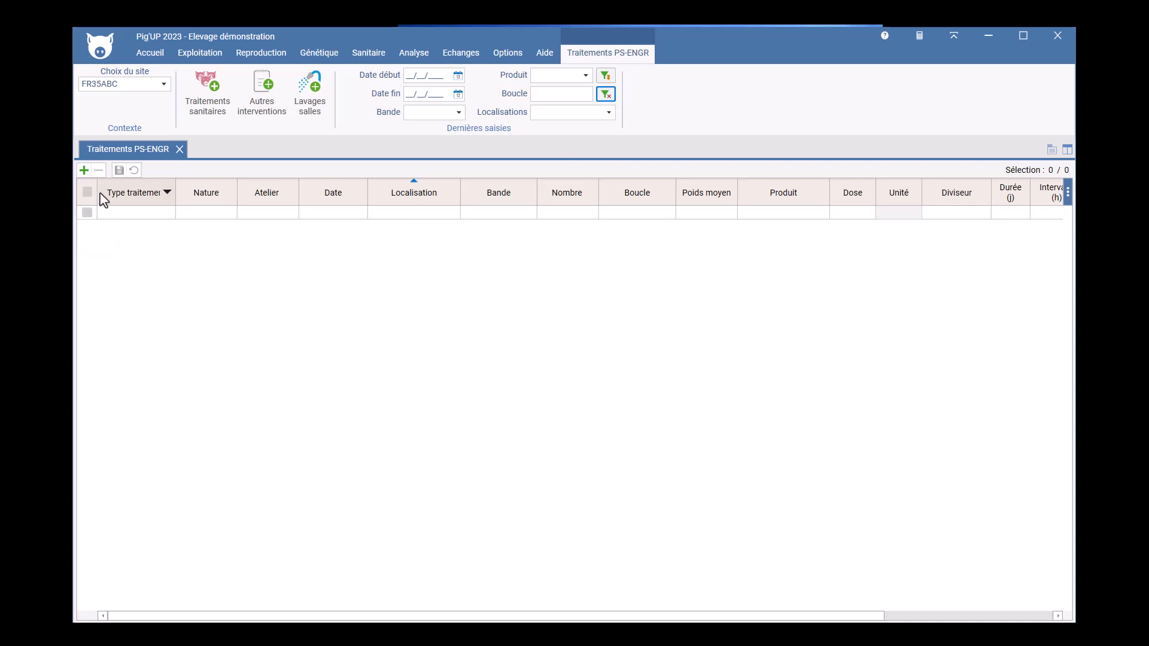
Step: Add a treatment row directly in the table with type Frappé 6x and workshop Engraissement
{"action": "left_click", "coordinate": [84, 171]}
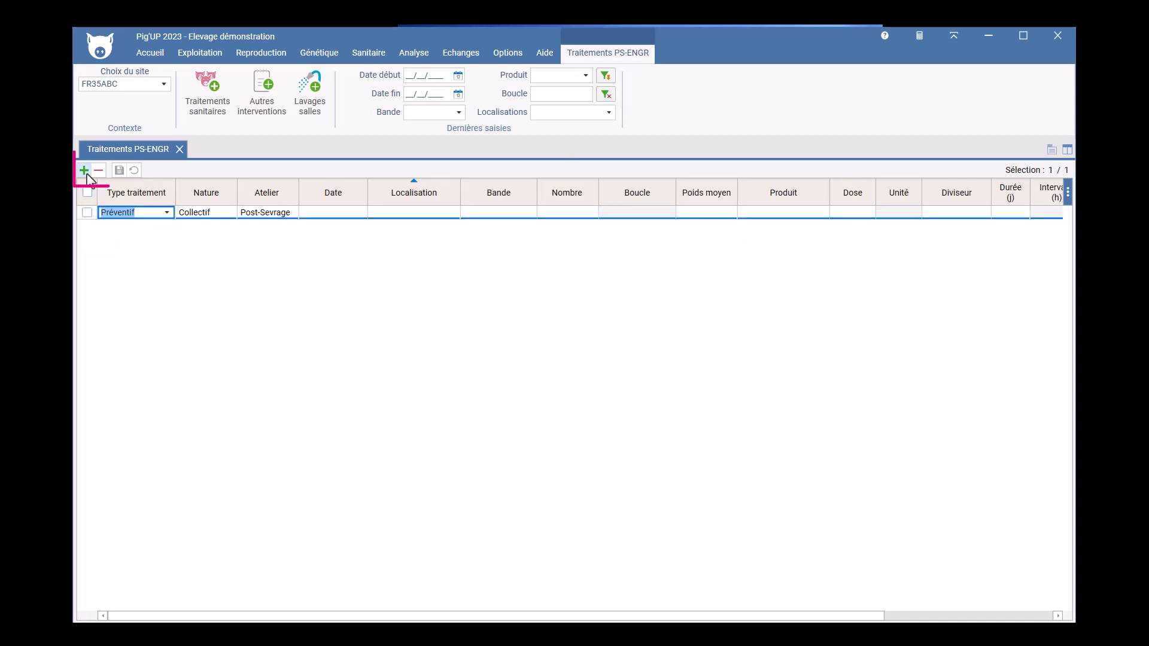
{"action": "left_click", "coordinate": [167, 212]}
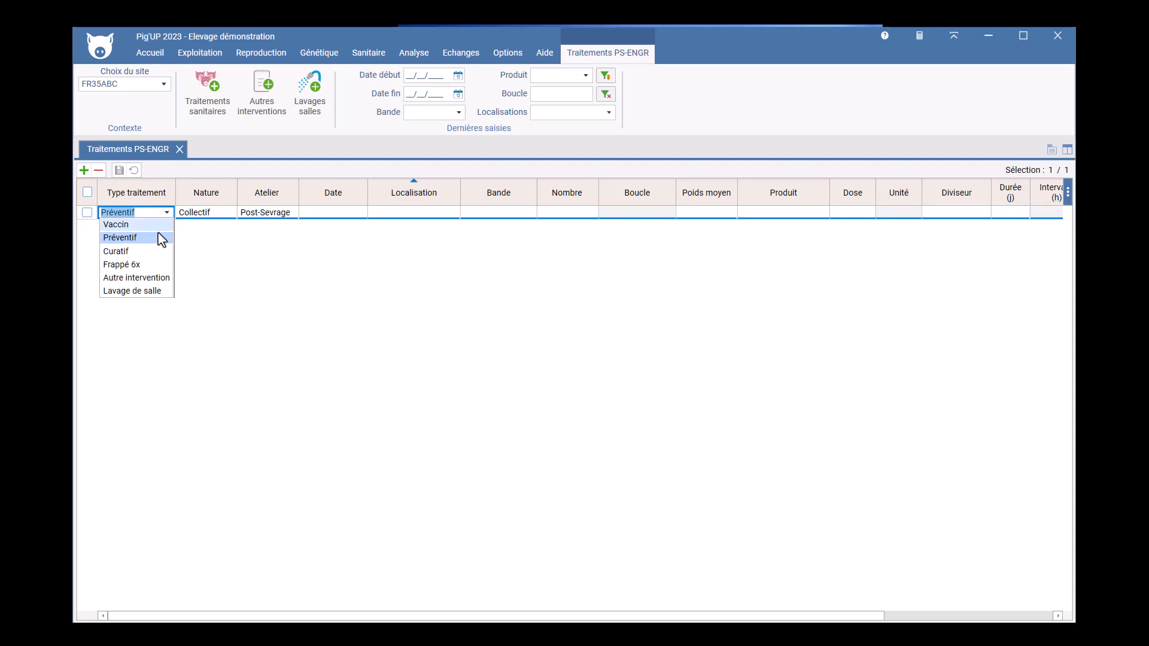
{"action": "left_click", "coordinate": [148, 264]}
{"action": "key", "text": "Tab"}
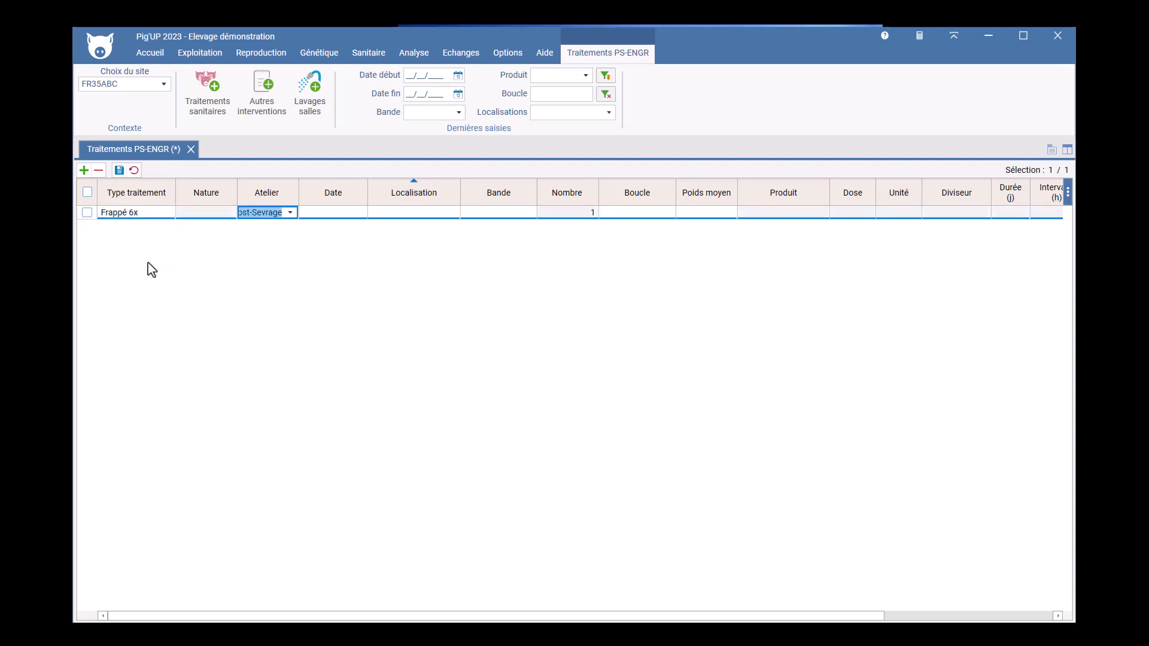
{"action": "left_click", "coordinate": [290, 213]}
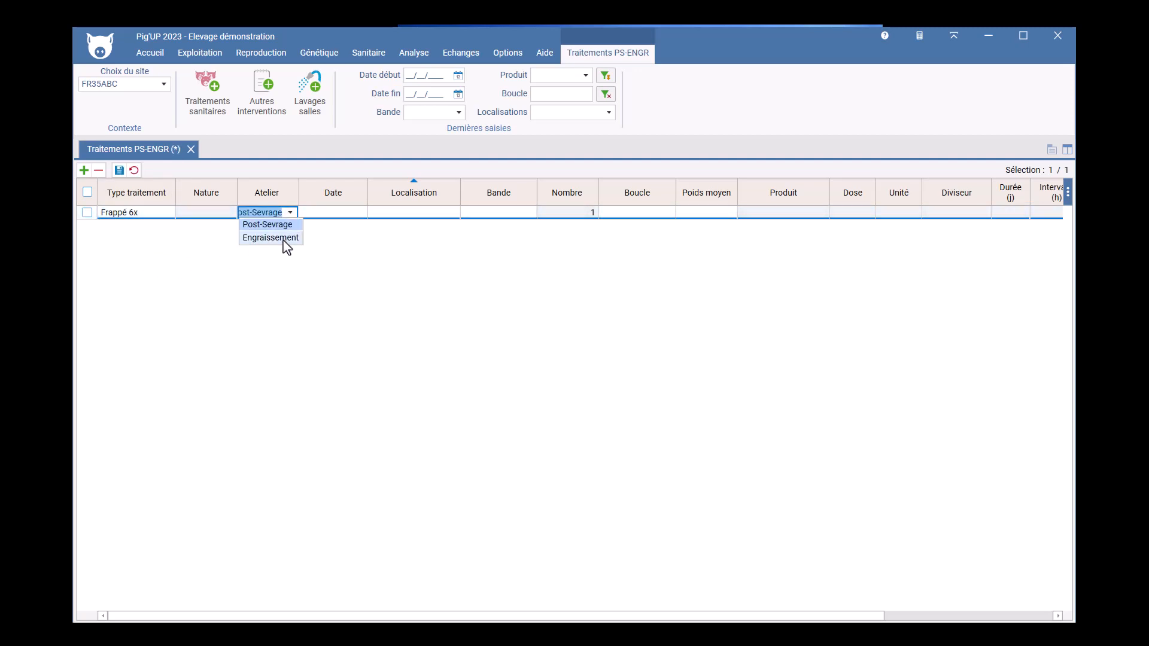
{"action": "left_click", "coordinate": [283, 240]}
{"action": "type", "text": "14092023"}
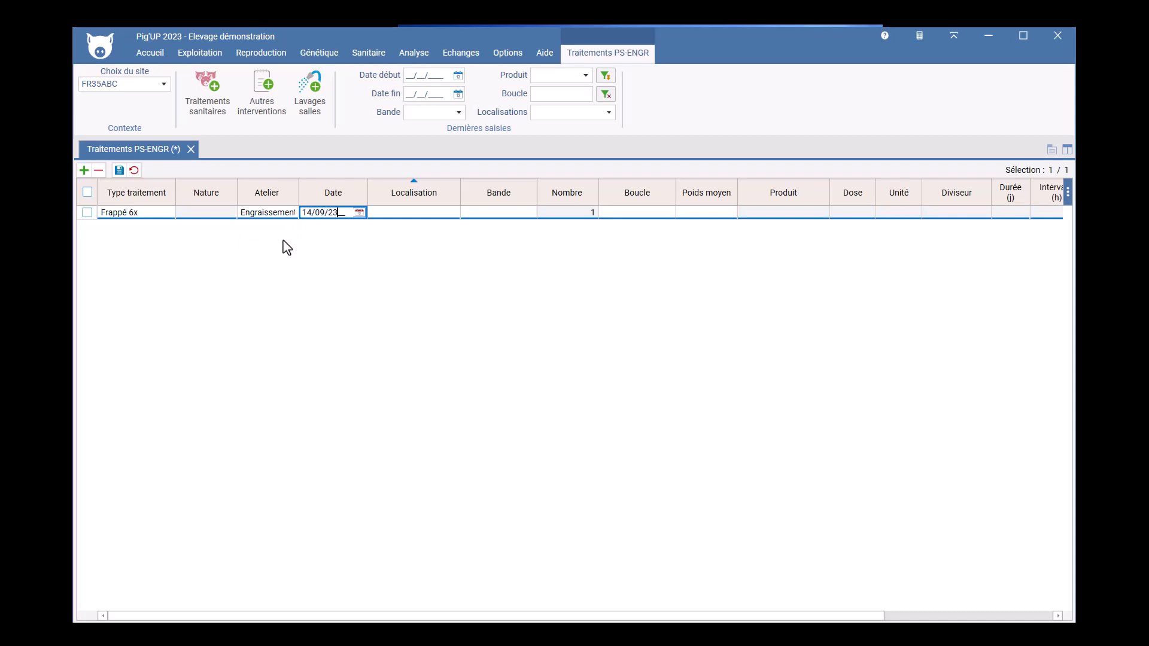
{"action": "key", "text": "Tab"}
{"action": "key", "text": "Tab"}
{"action": "type", "text": "23-38"}
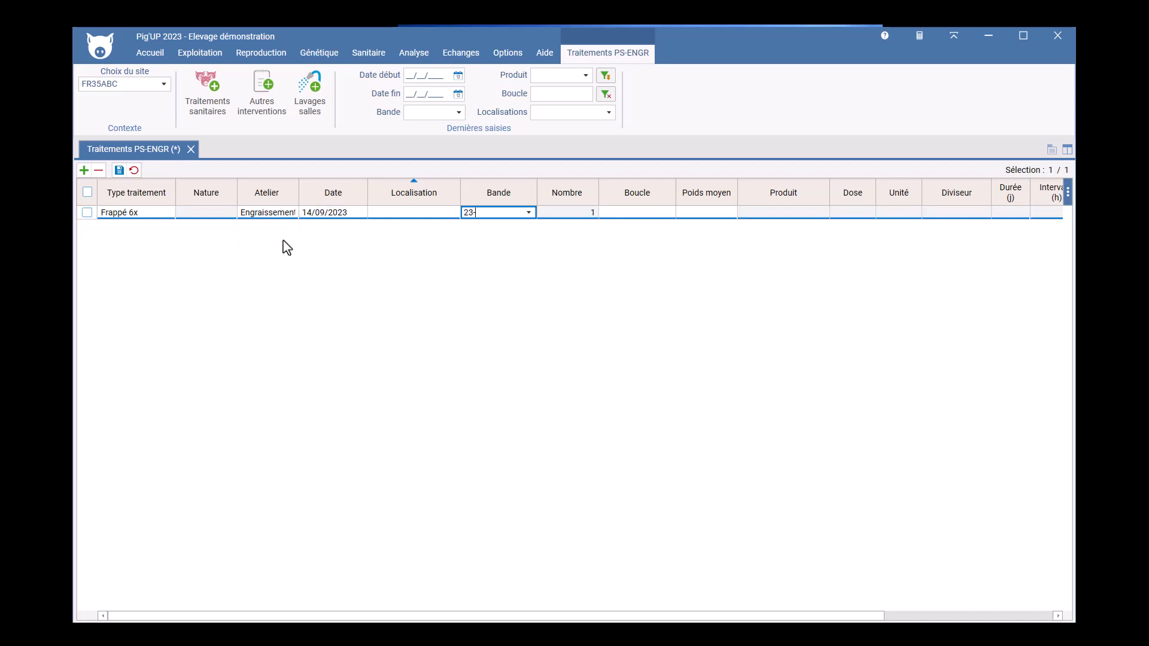
{"action": "key", "text": "Tab"}
{"action": "type", "text": "000001545484"}
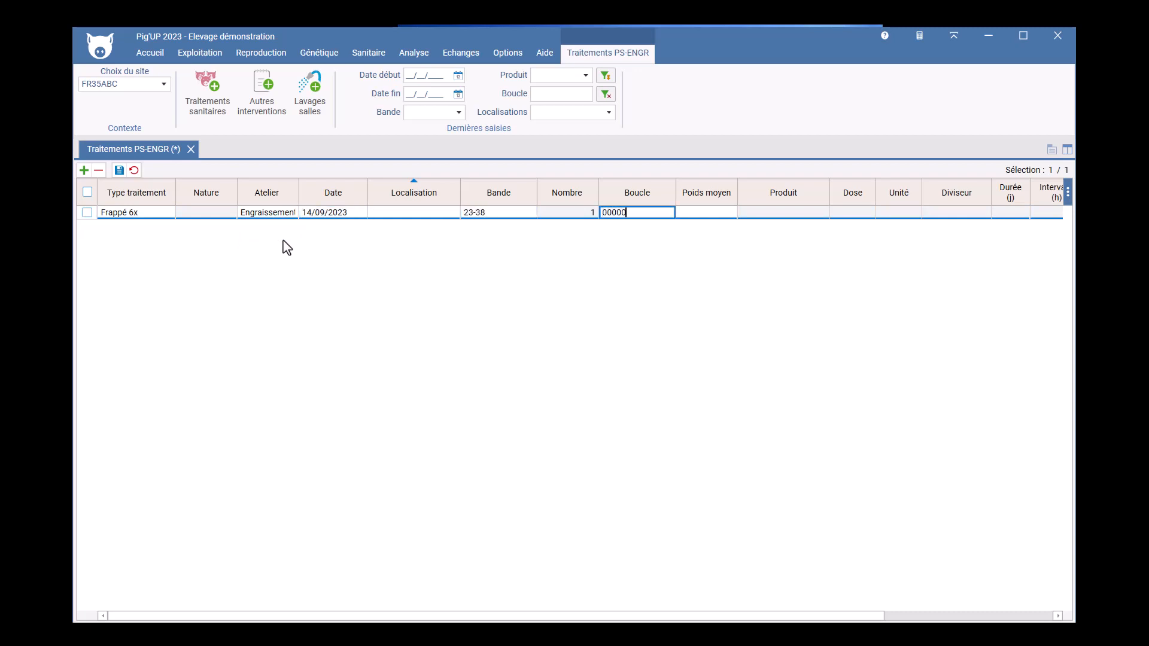
{"action": "key", "text": "Tab"}
{"action": "key", "text": "Tab"}
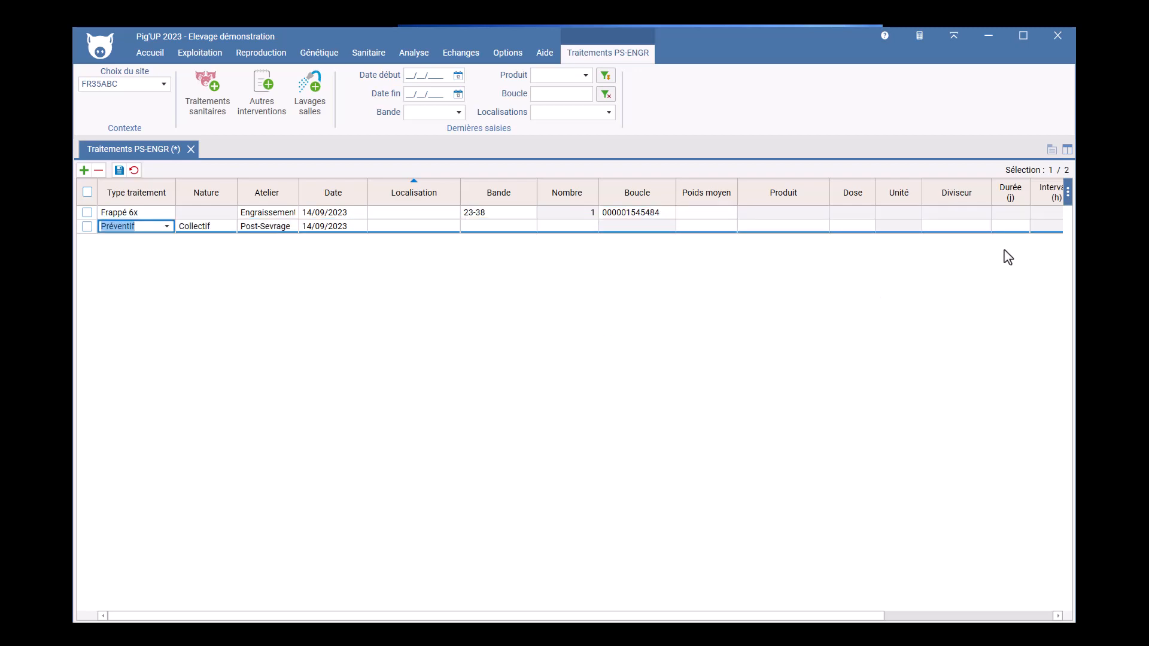
{"action": "left_click", "coordinate": [119, 170]}
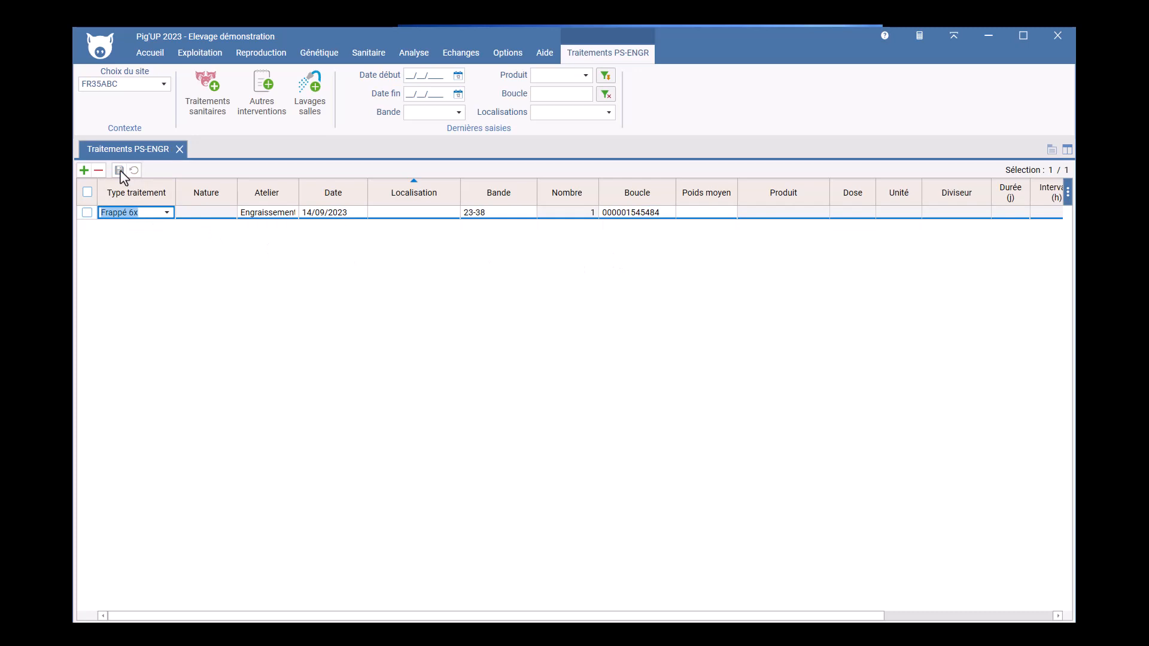
{"action": "left_click", "coordinate": [84, 169]}
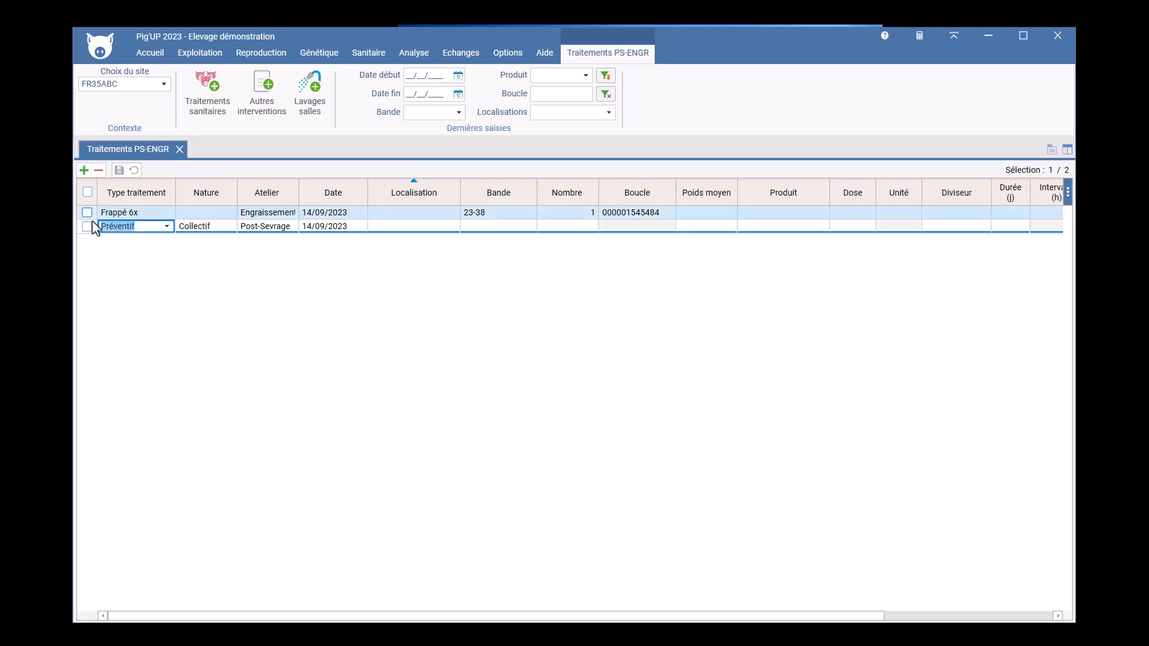
{"action": "left_click", "coordinate": [168, 227]}
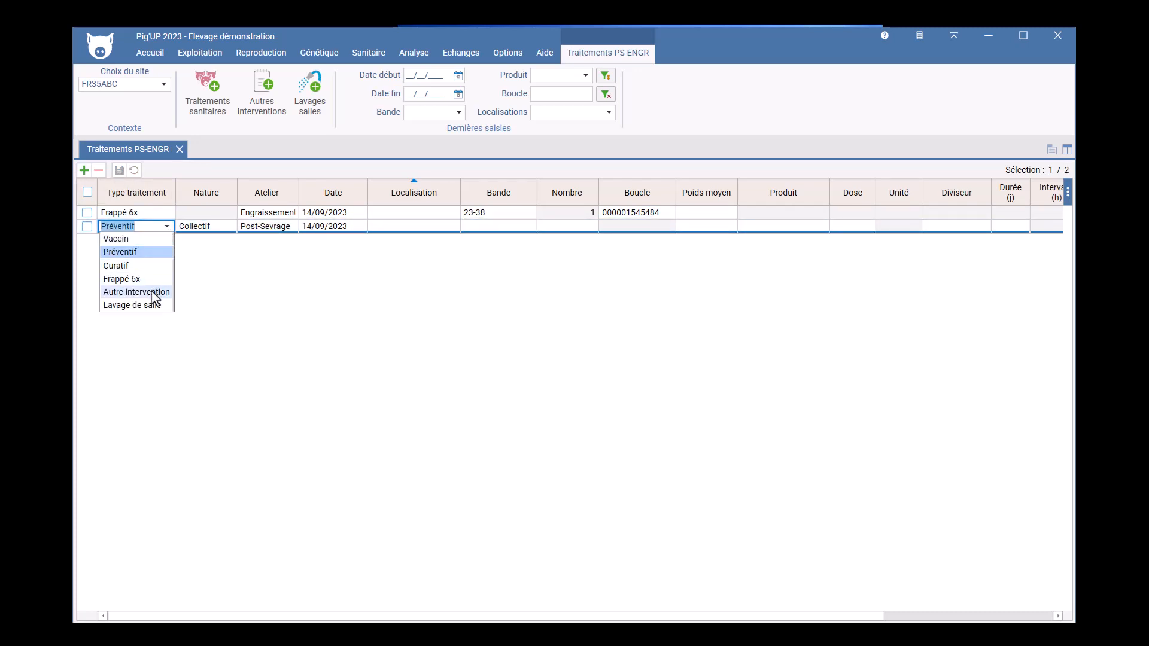
{"action": "left_click", "coordinate": [142, 227]}
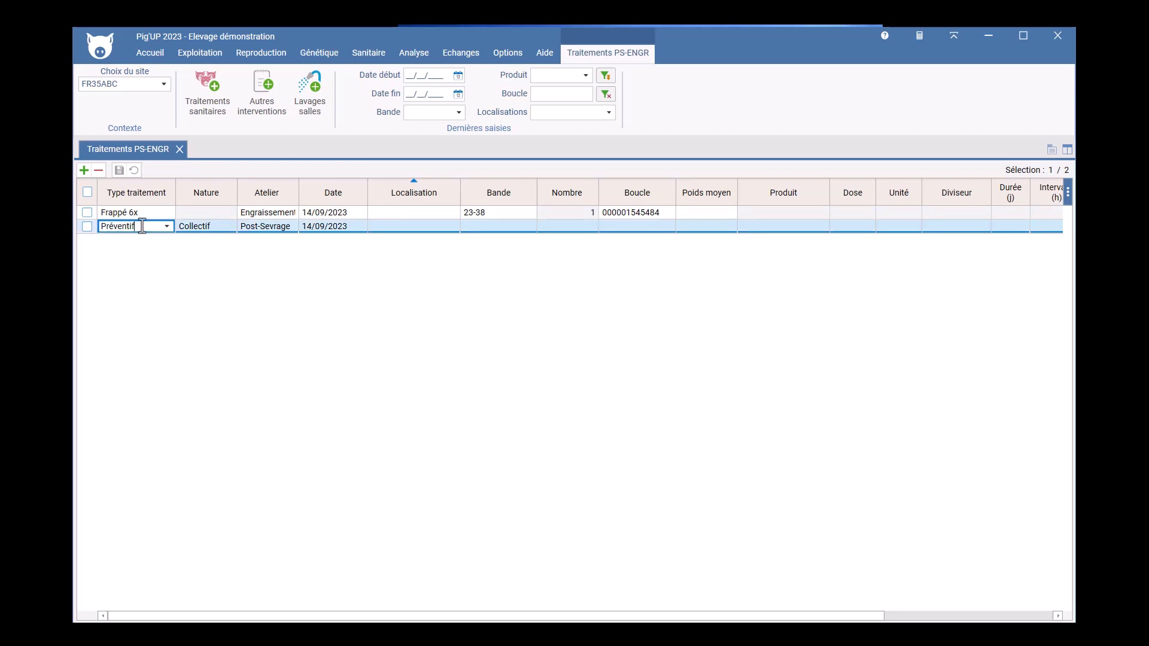
Step: Clear the entry list and filter the latest PS-ENGR entries with a start date of 01/06/2023
{"action": "left_click", "coordinate": [605, 94]}
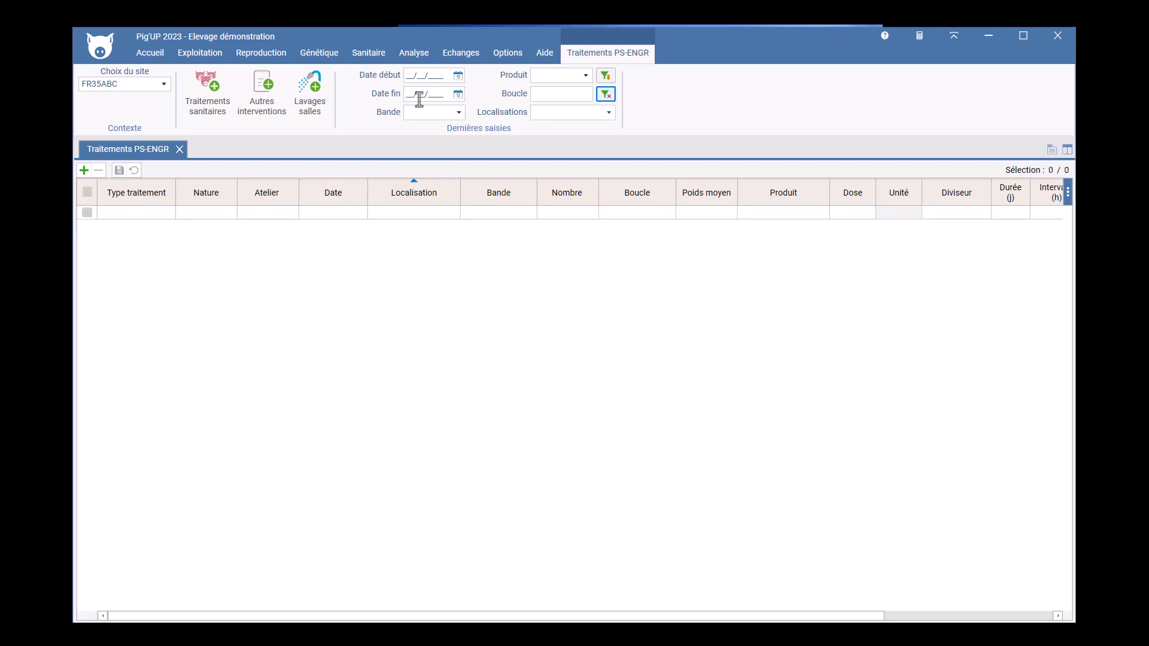
{"action": "left_click", "coordinate": [408, 75]}
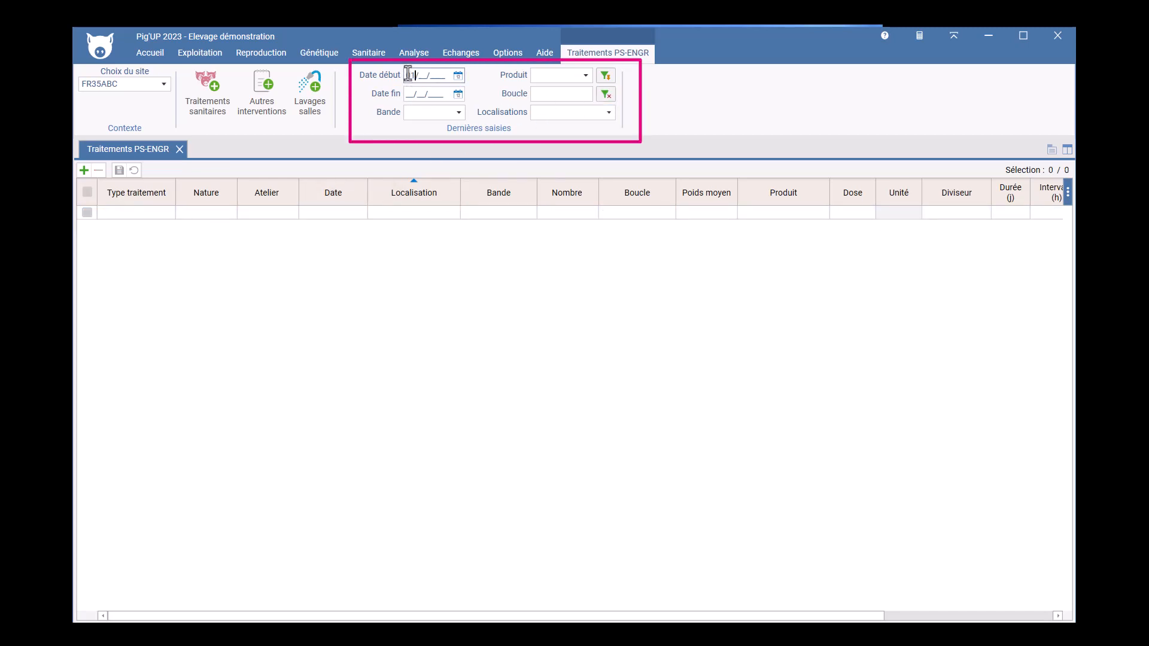
{"action": "type", "text": "01/06/"}
{"action": "type", "text": "2023"}
{"action": "left_click", "coordinate": [606, 76]}
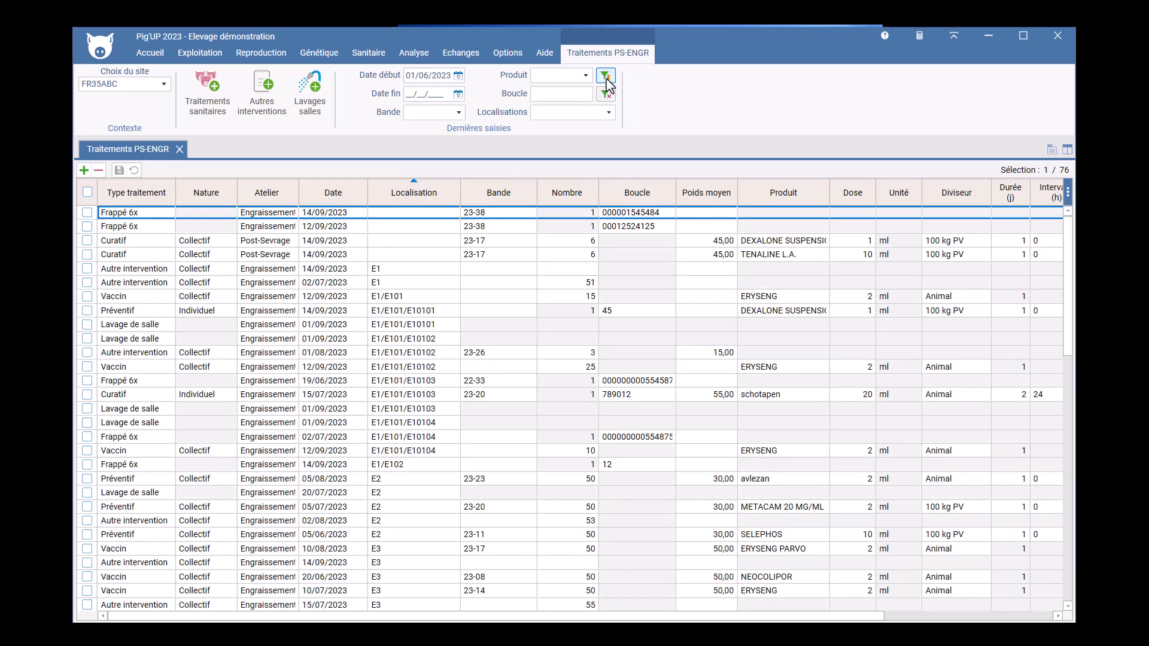
Step: Set the location of batch 23-17's curative DEXALONE SUSPENSION treatment to building P2 and save the change
{"action": "left_click", "coordinate": [456, 240]}
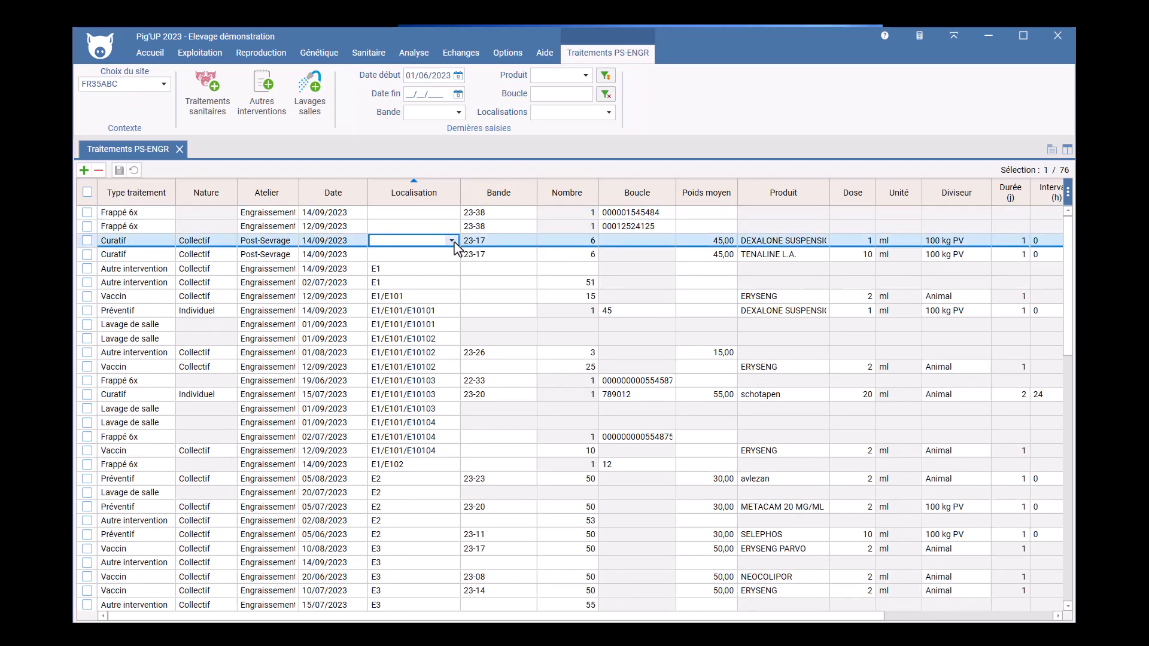
{"action": "left_click", "coordinate": [458, 246]}
{"action": "left_click", "coordinate": [432, 253]}
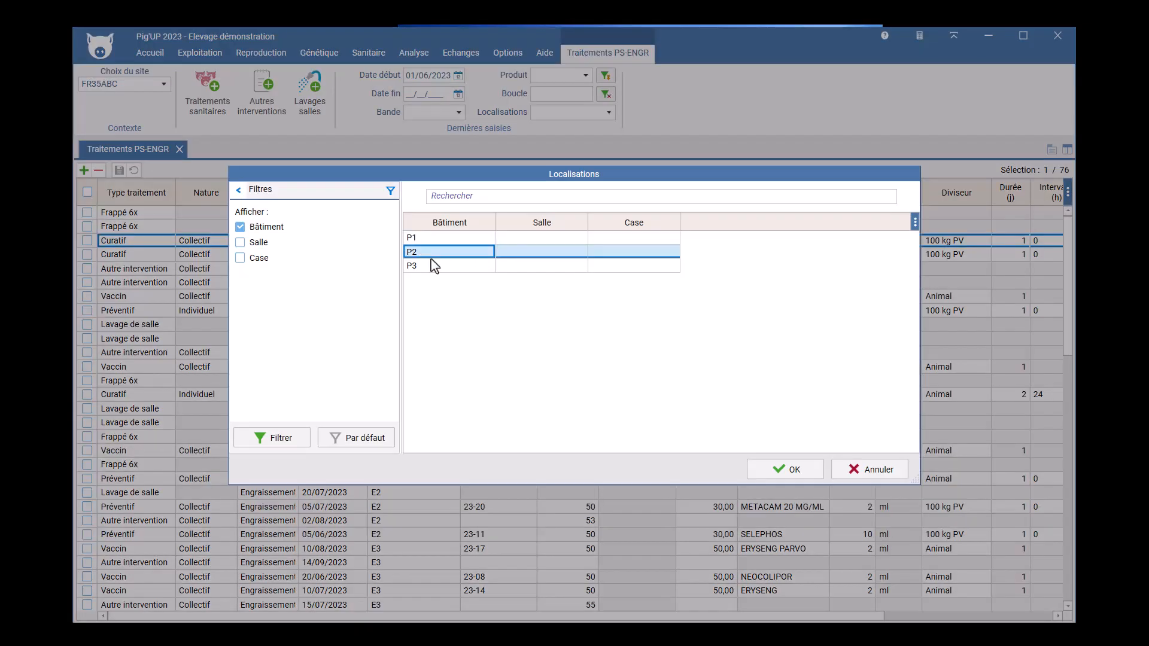
{"action": "left_click", "coordinate": [755, 473]}
{"action": "left_click", "coordinate": [119, 171]}
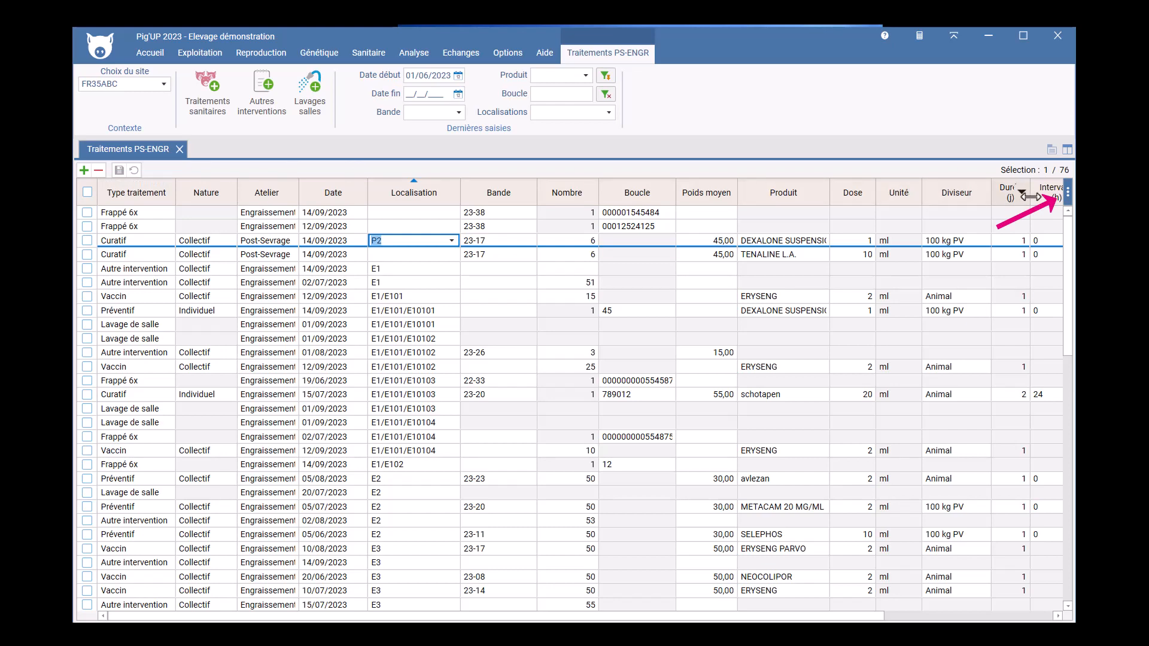
Step: In the table's column settings, make Commentaire visible and move Délai attente up to just before Poids moyen
{"action": "left_click", "coordinate": [1068, 199]}
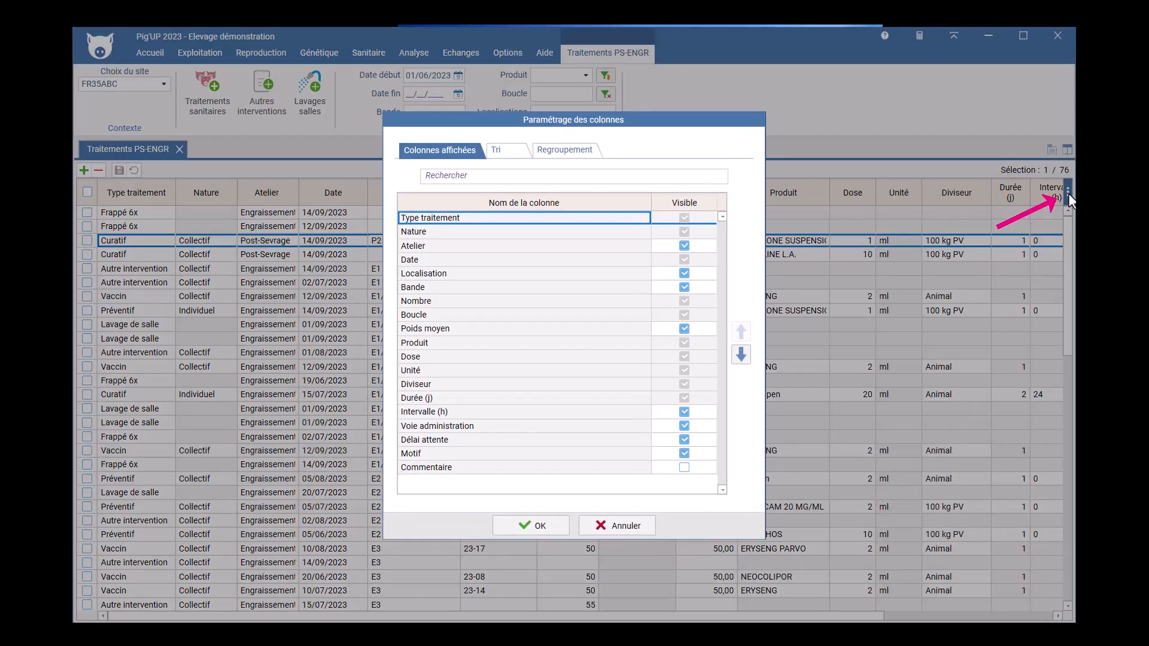
{"action": "left_click", "coordinate": [684, 467]}
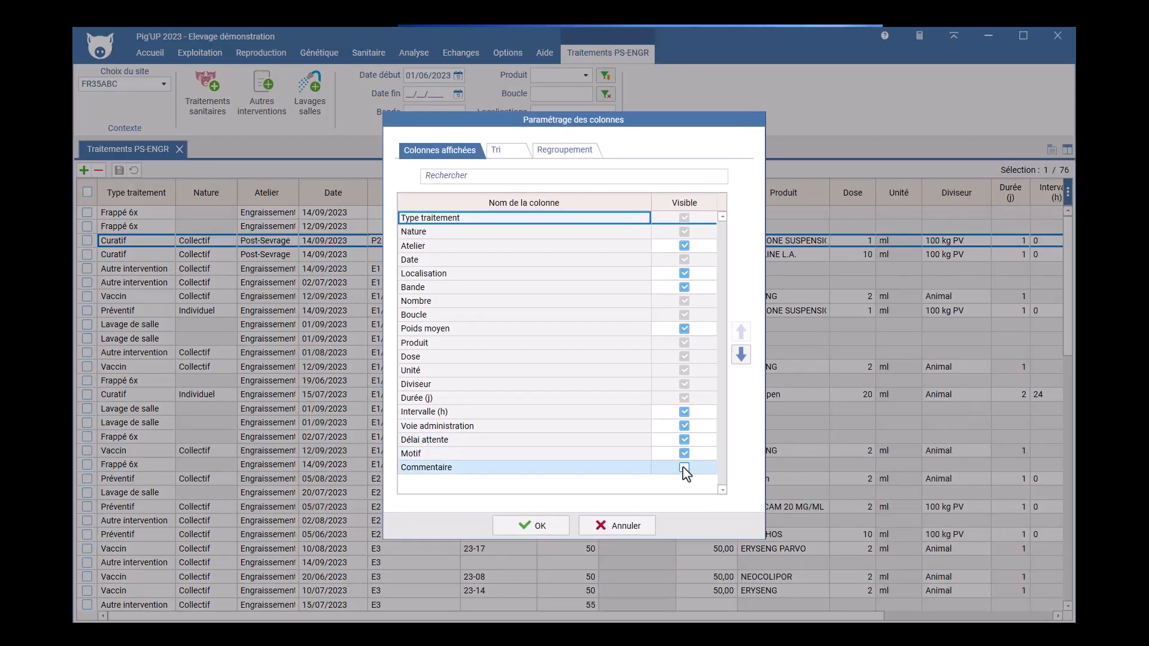
{"action": "left_click", "coordinate": [597, 442]}
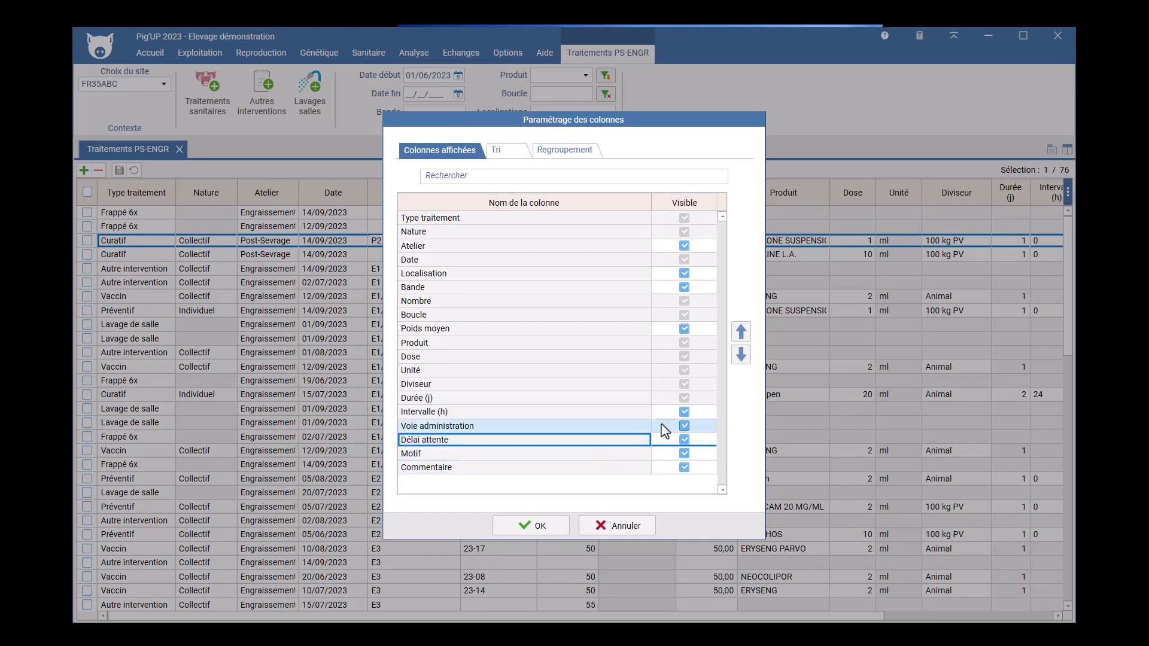
{"action": "left_click", "coordinate": [741, 332]}
{"action": "left_click", "coordinate": [741, 332]}
{"action": "left_click", "coordinate": [742, 334]}
{"action": "left_click", "coordinate": [742, 334]}
{"action": "left_click", "coordinate": [742, 334]}
{"action": "left_click", "coordinate": [742, 334]}
{"action": "left_click", "coordinate": [742, 334]}
{"action": "left_click", "coordinate": [742, 334]}
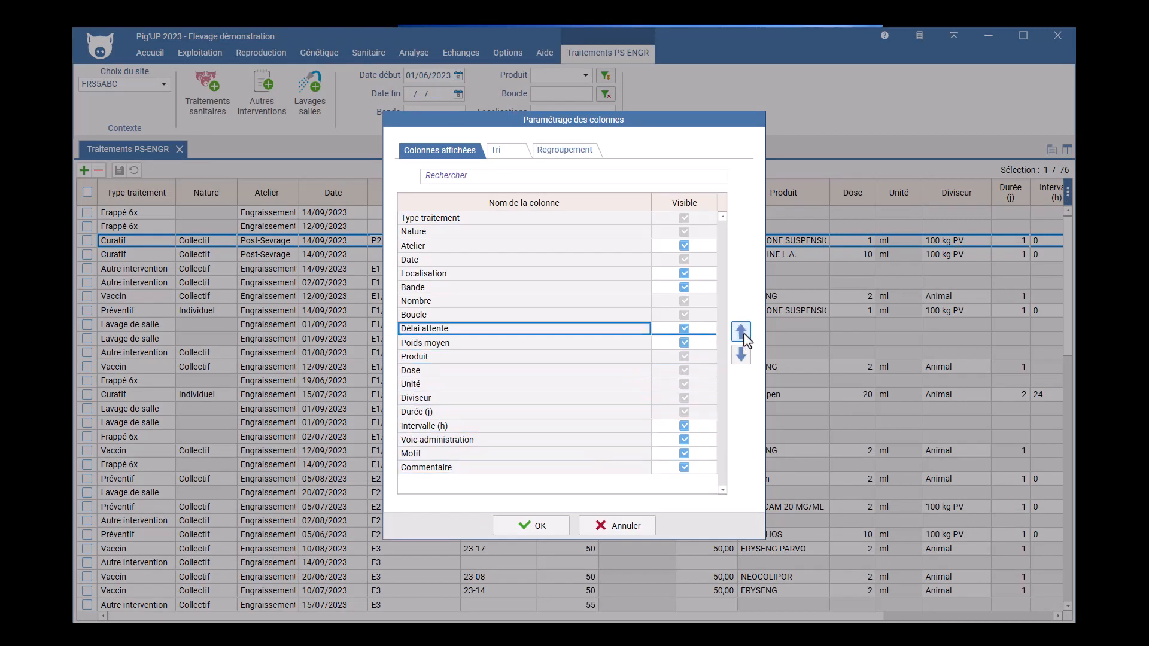
Step: Add a second ascending sort criterion after Localisation, set Nature as the grouping criterion, and apply the column settings
{"action": "left_click", "coordinate": [496, 150]}
{"action": "left_click", "coordinate": [404, 170]}
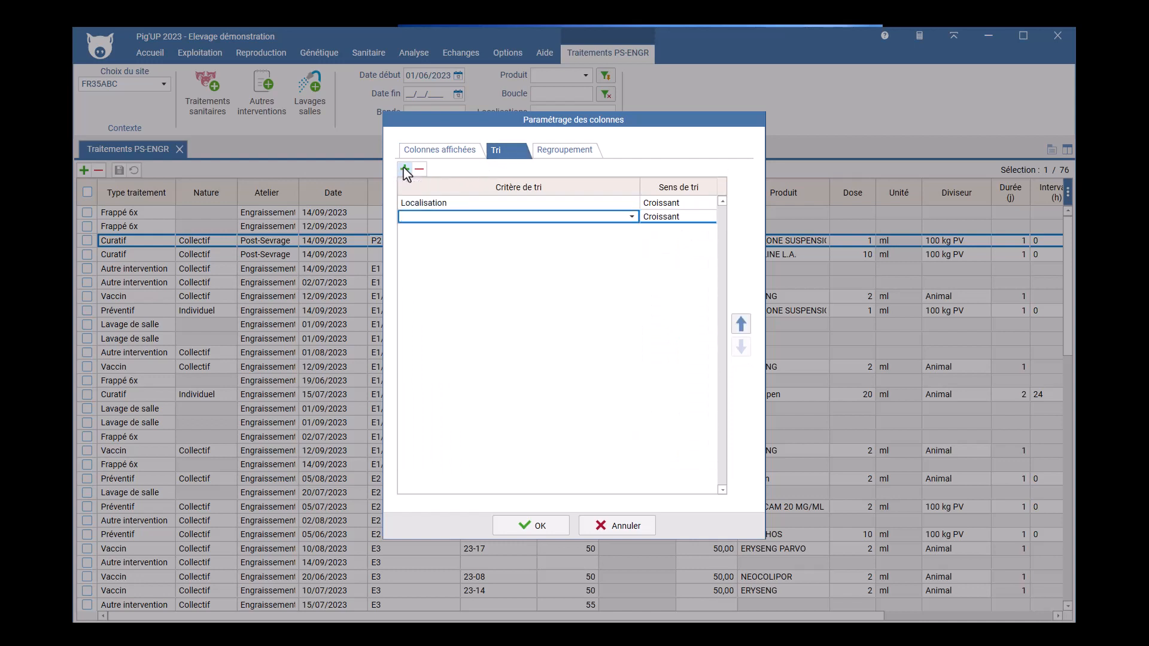
{"action": "left_click", "coordinate": [631, 216]}
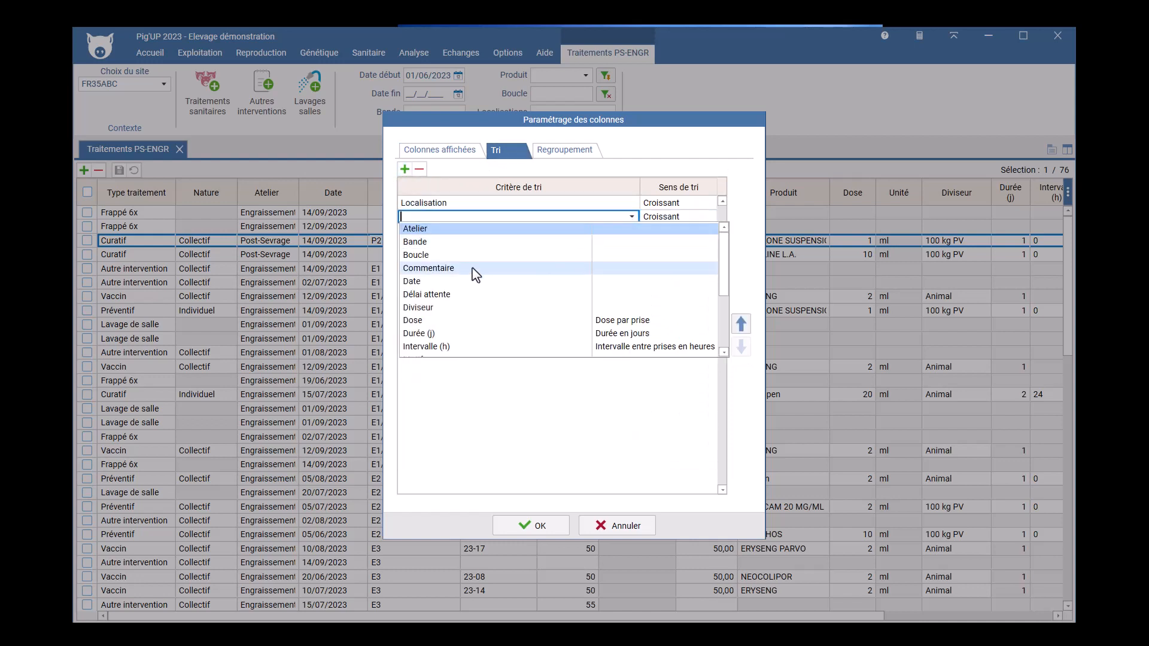
{"action": "left_click", "coordinate": [453, 290]}
{"action": "left_click", "coordinate": [566, 156]}
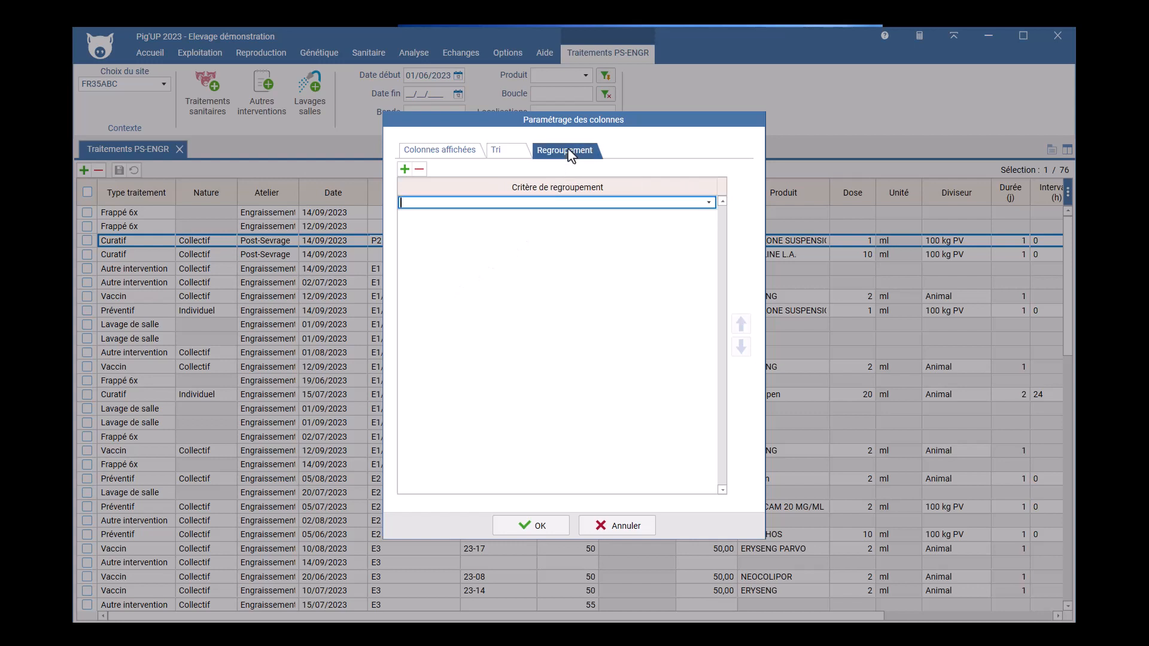
{"action": "left_click", "coordinate": [709, 204]}
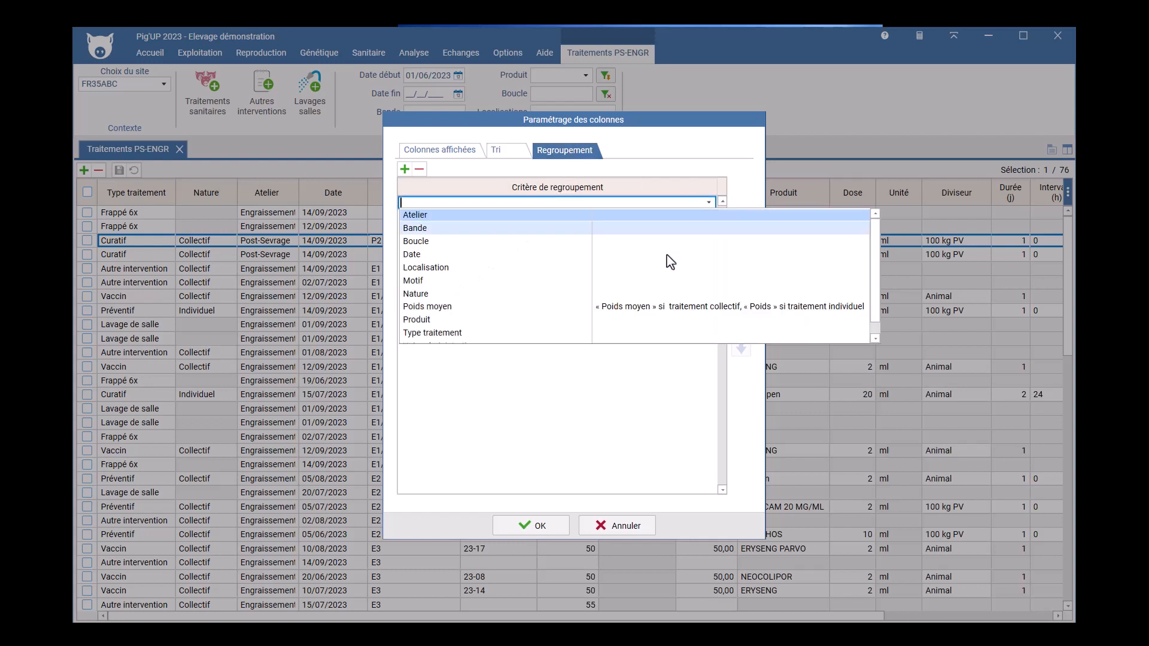
{"action": "left_click", "coordinate": [488, 297]}
{"action": "left_click", "coordinate": [542, 529]}
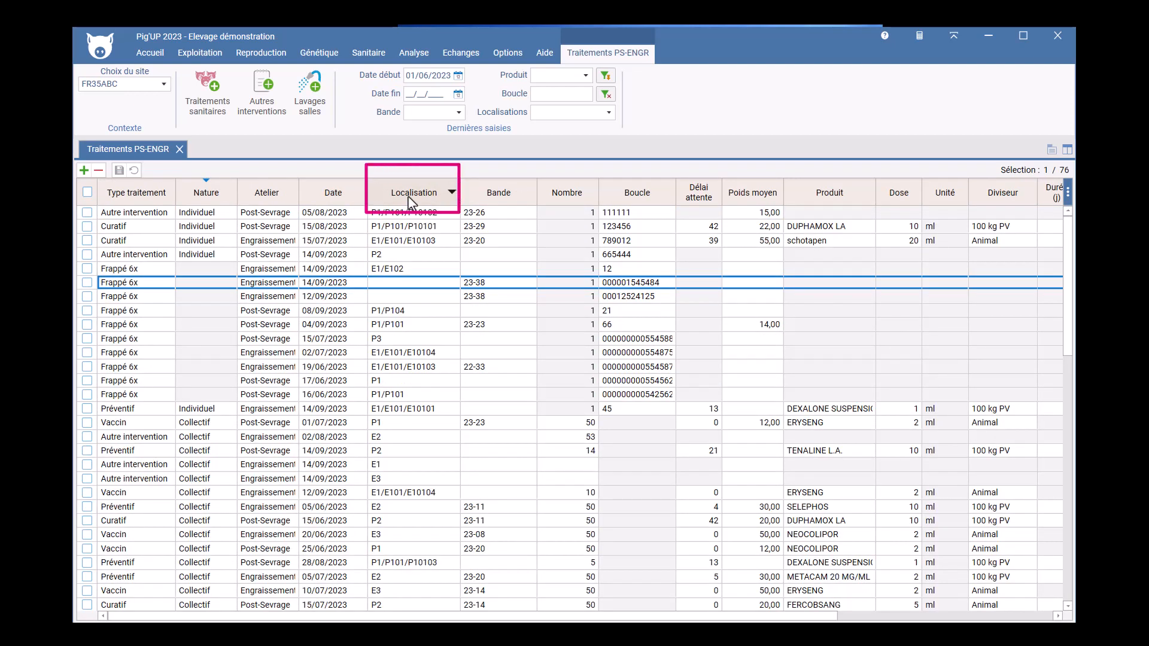
Step: Sort the treatment table by Localisation and move the Délai attente column in front of Bande
{"action": "left_click", "coordinate": [407, 195]}
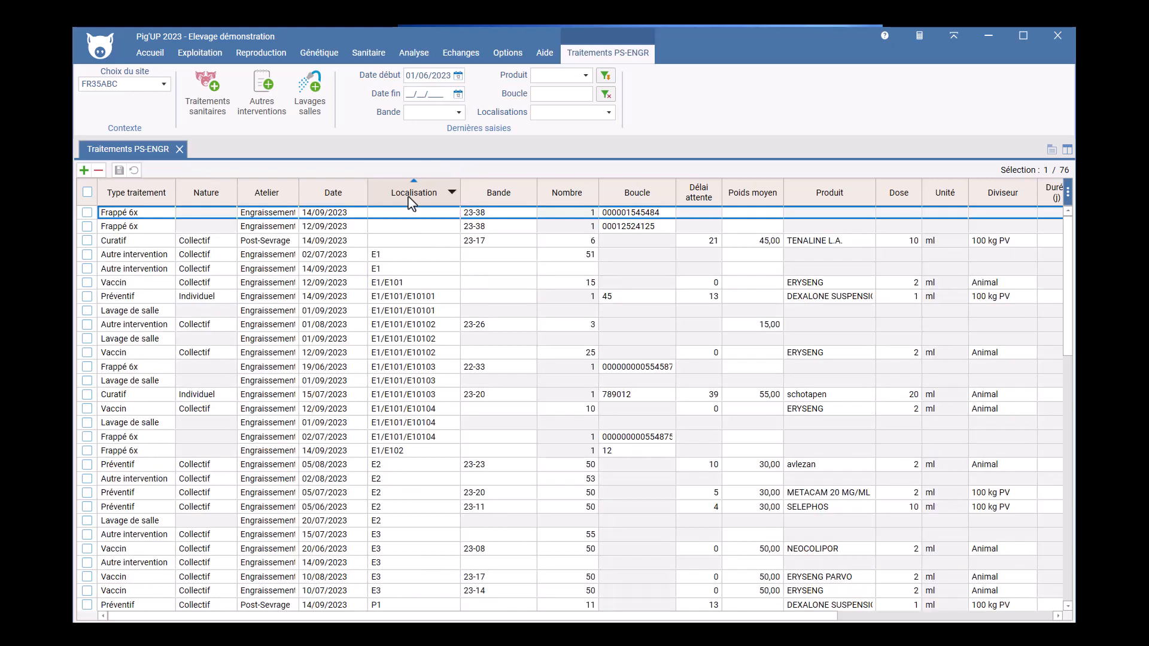
{"action": "left_click_drag", "start_coordinate": [703, 204], "coordinate": [485, 206]}
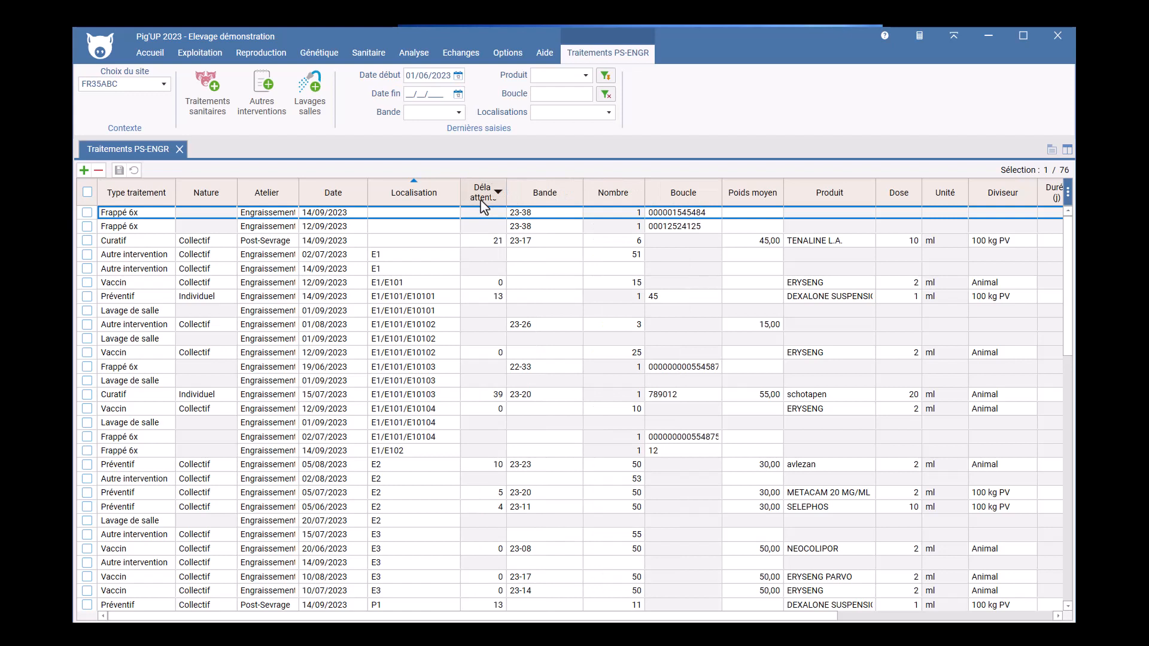
Step: Filter the treatment table's Produit column to show only ERYSENG entries
{"action": "left_click", "coordinate": [867, 192]}
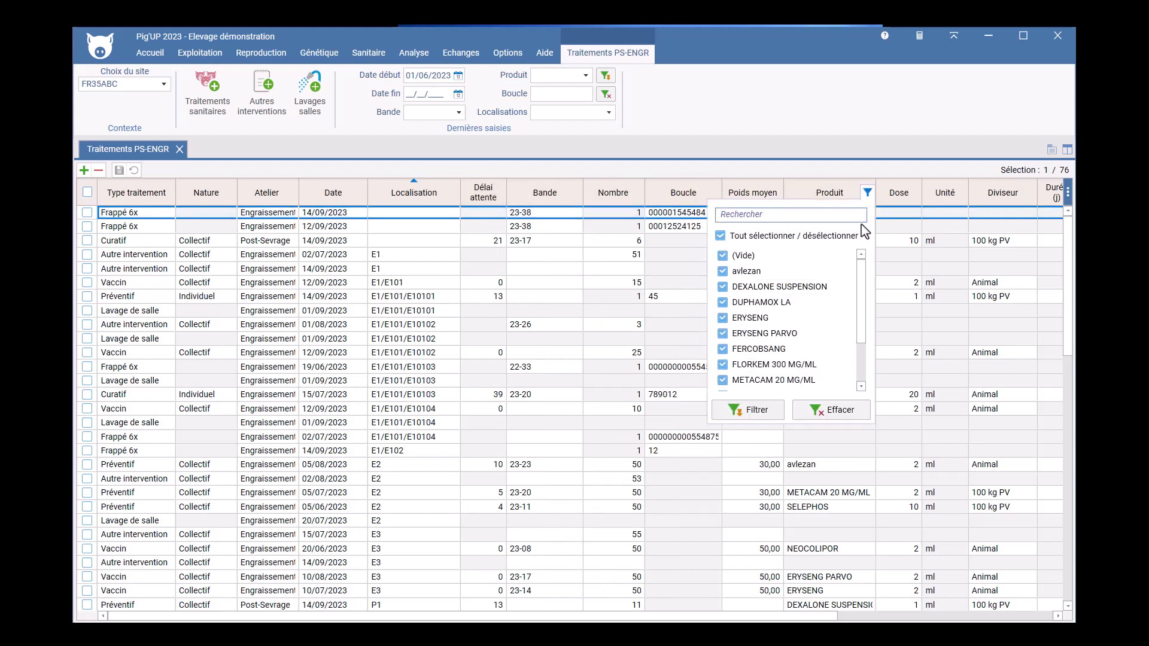
{"action": "left_click", "coordinate": [740, 319]}
{"action": "left_click", "coordinate": [751, 411]}
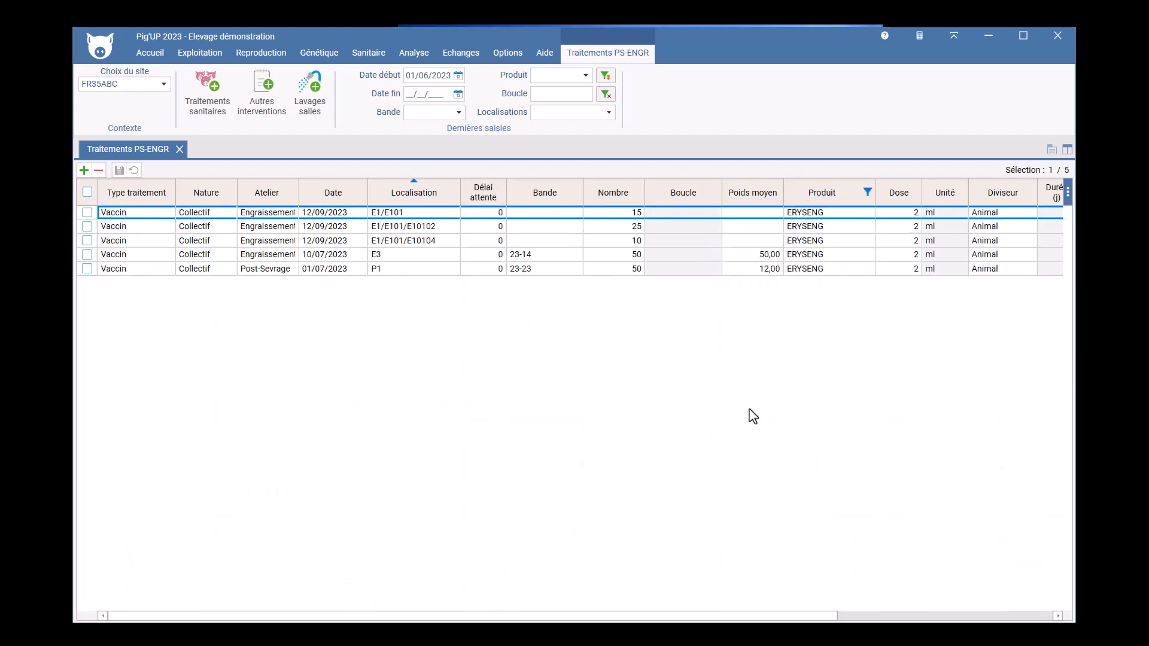
Step: Examine the location choices for the P1 and E1/E101 vaccine rows with the room level displayed, cancelling each selection
{"action": "left_click", "coordinate": [450, 271]}
{"action": "left_click", "coordinate": [450, 270]}
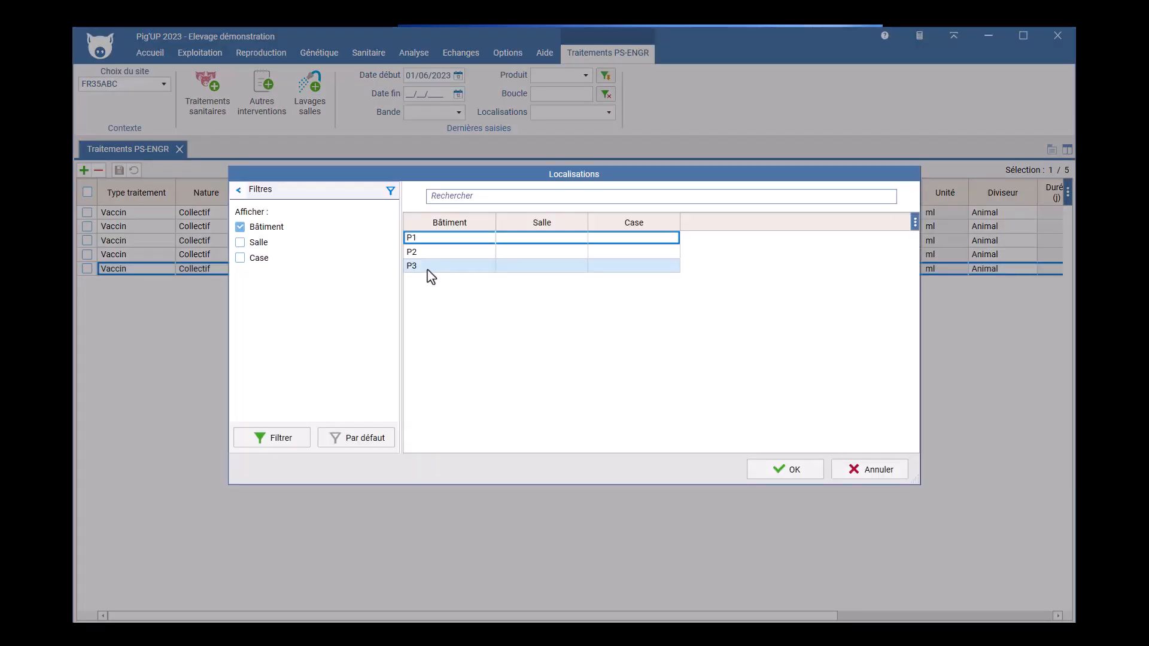
{"action": "left_click", "coordinate": [240, 243]}
{"action": "left_click", "coordinate": [275, 439]}
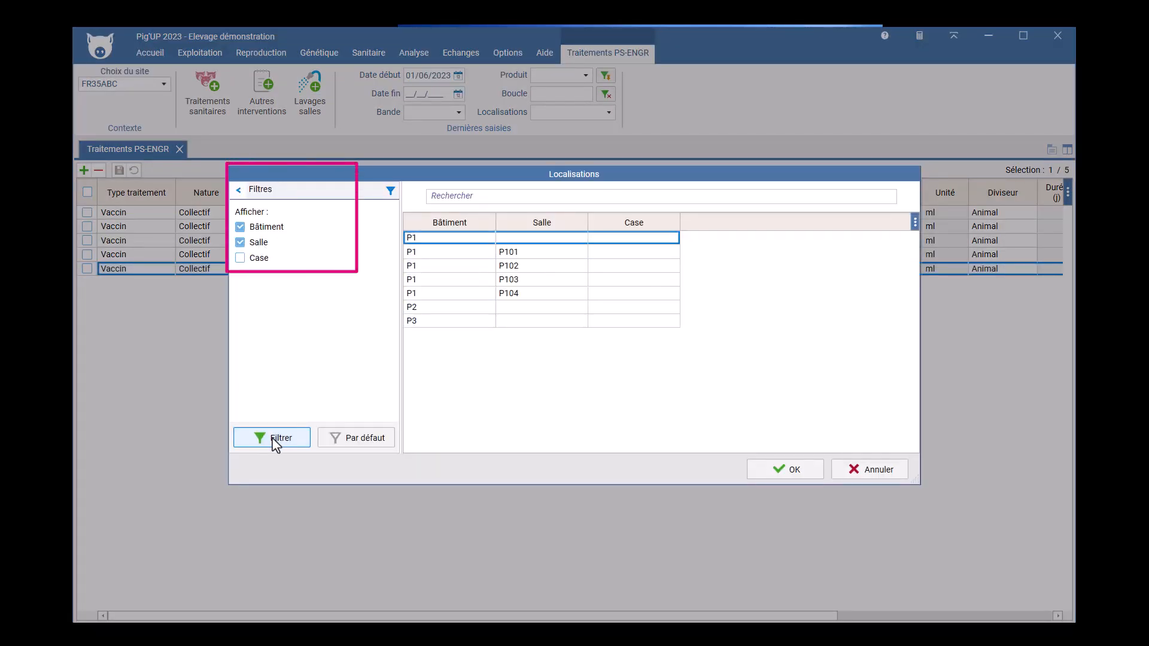
{"action": "left_click", "coordinate": [850, 474]}
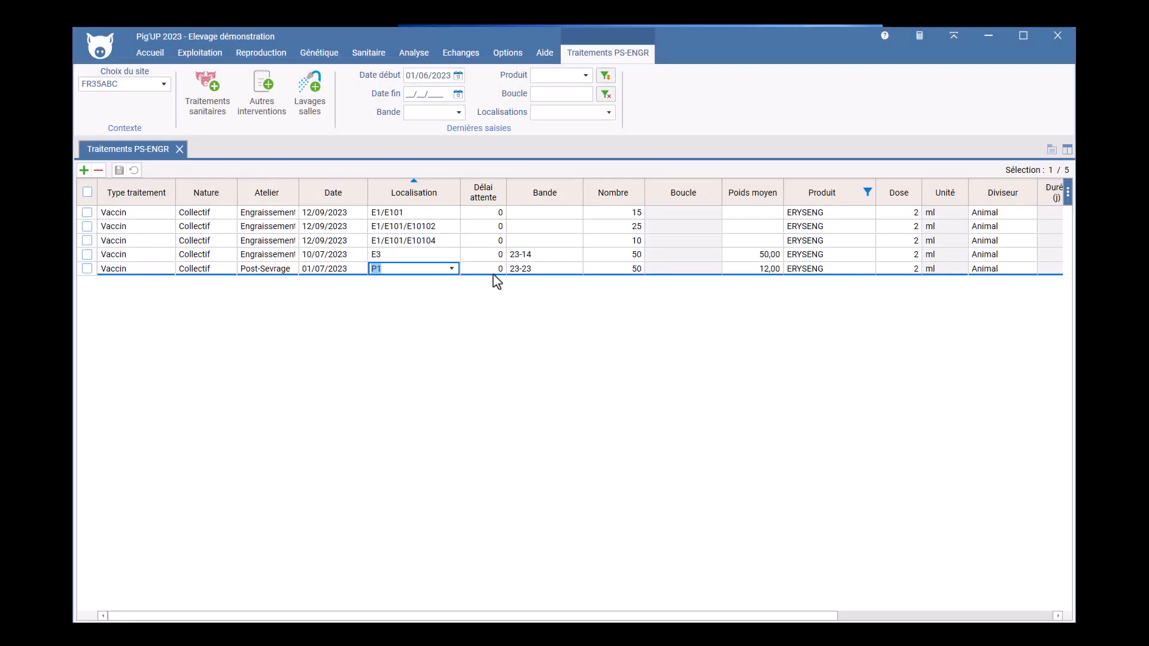
{"action": "left_click", "coordinate": [455, 213]}
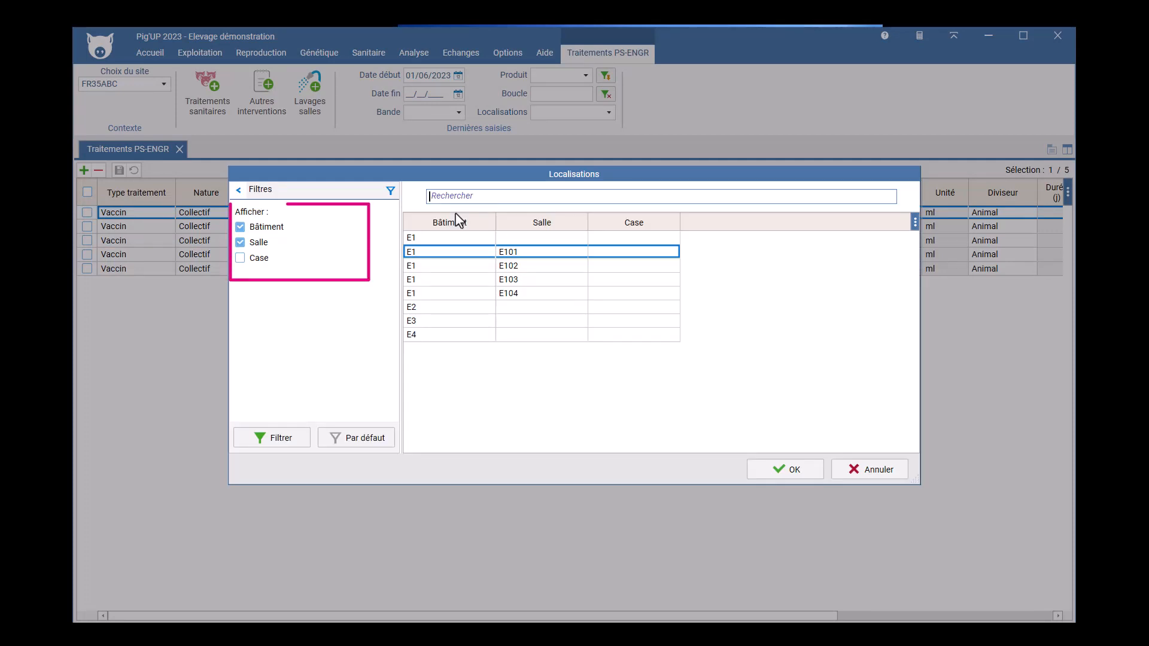
{"action": "left_click", "coordinate": [871, 469]}
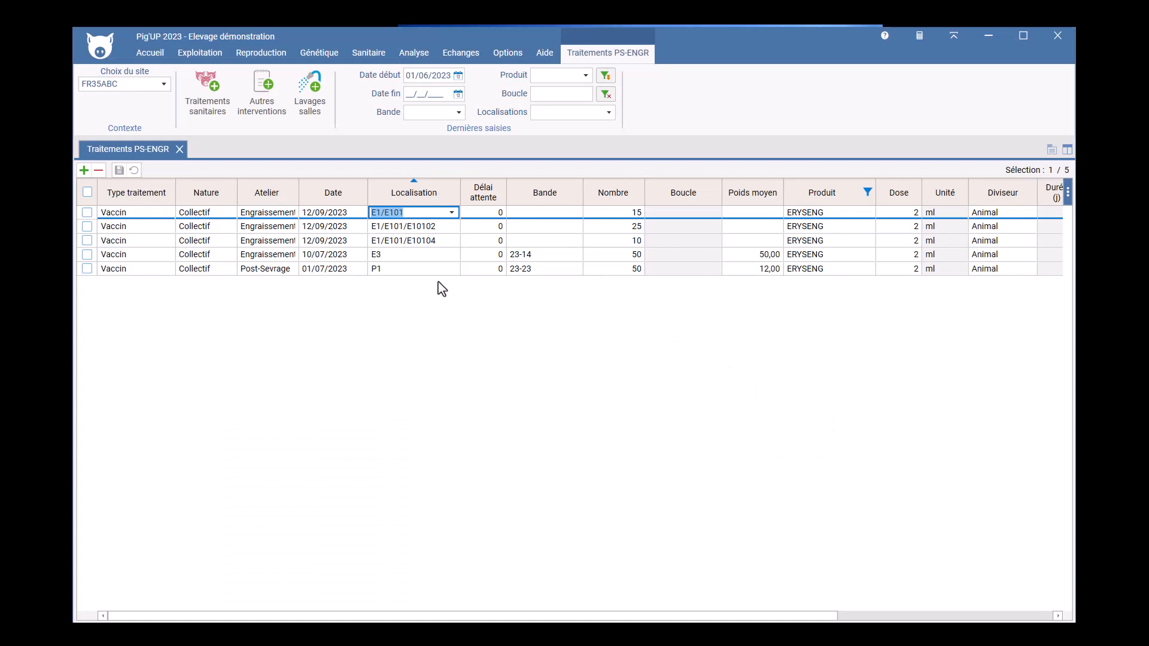
Step: Close the PS-ENGR treatment entries and open the PS-ENGR treatment journal from the health record
{"action": "left_click", "coordinate": [179, 150]}
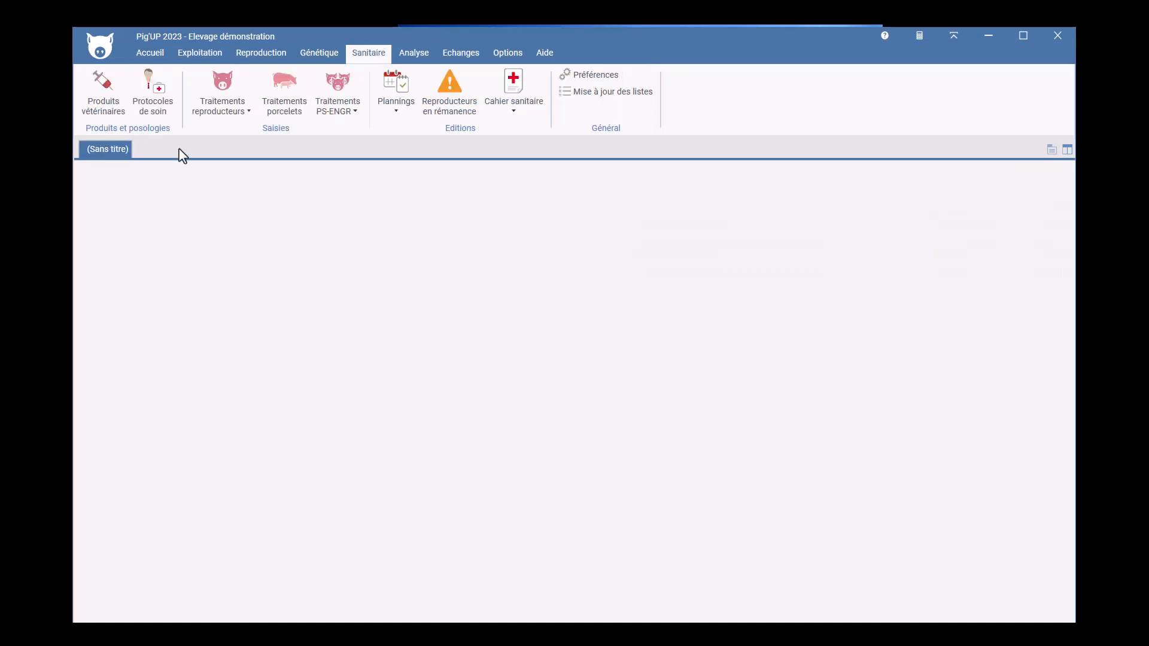
{"action": "left_click", "coordinate": [514, 114]}
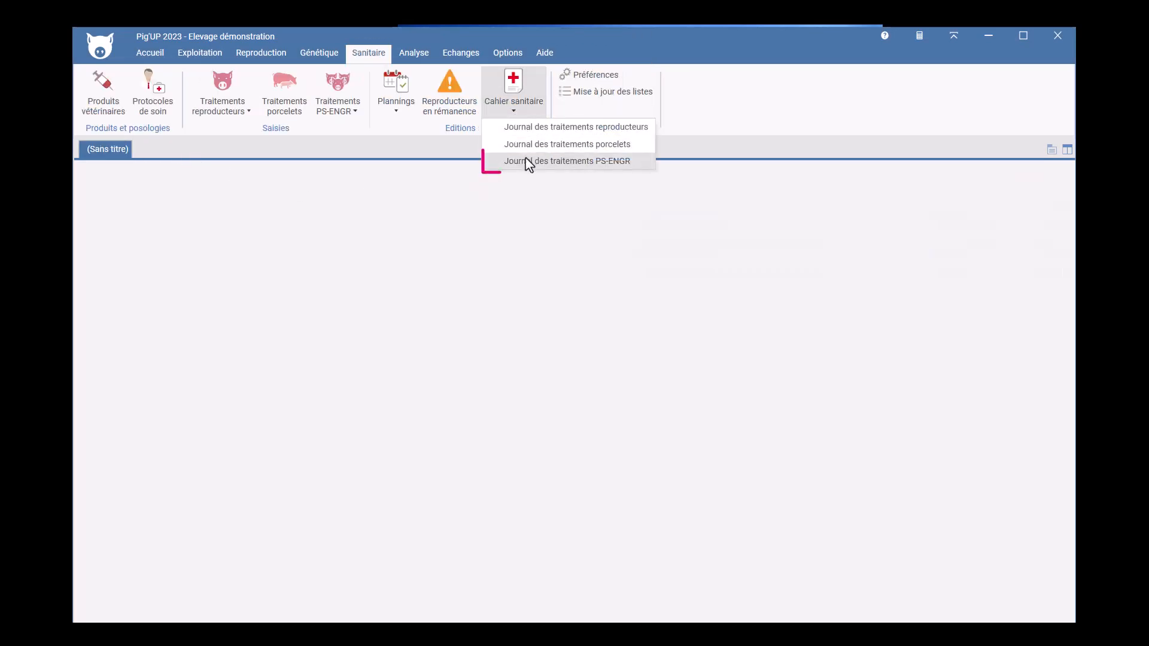
{"action": "left_click", "coordinate": [494, 162]}
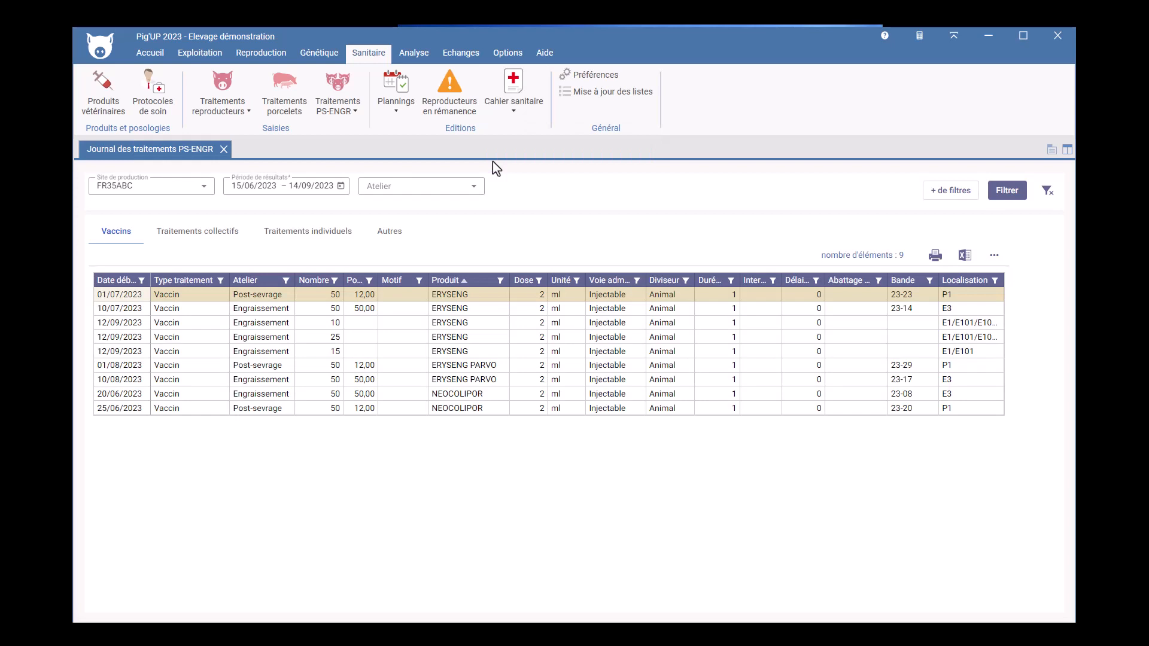
Step: Display the Type traitement column in the journal's Autres list and move the Localisation column directly after Date début
{"action": "left_click", "coordinate": [401, 237]}
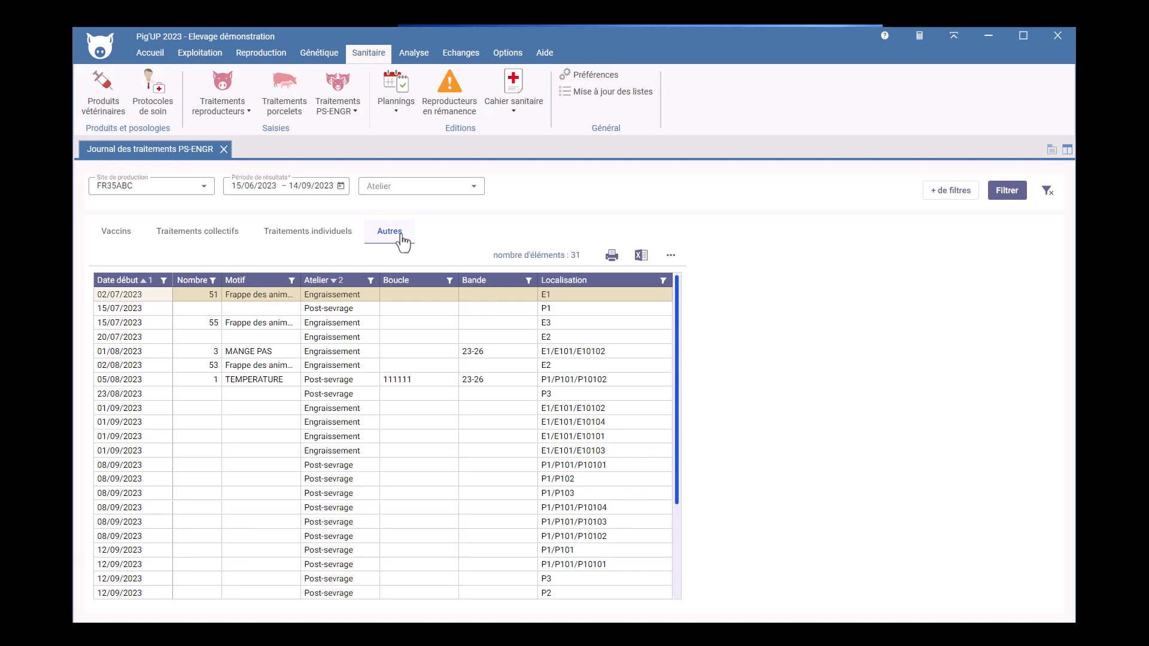
{"action": "left_click", "coordinate": [671, 255]}
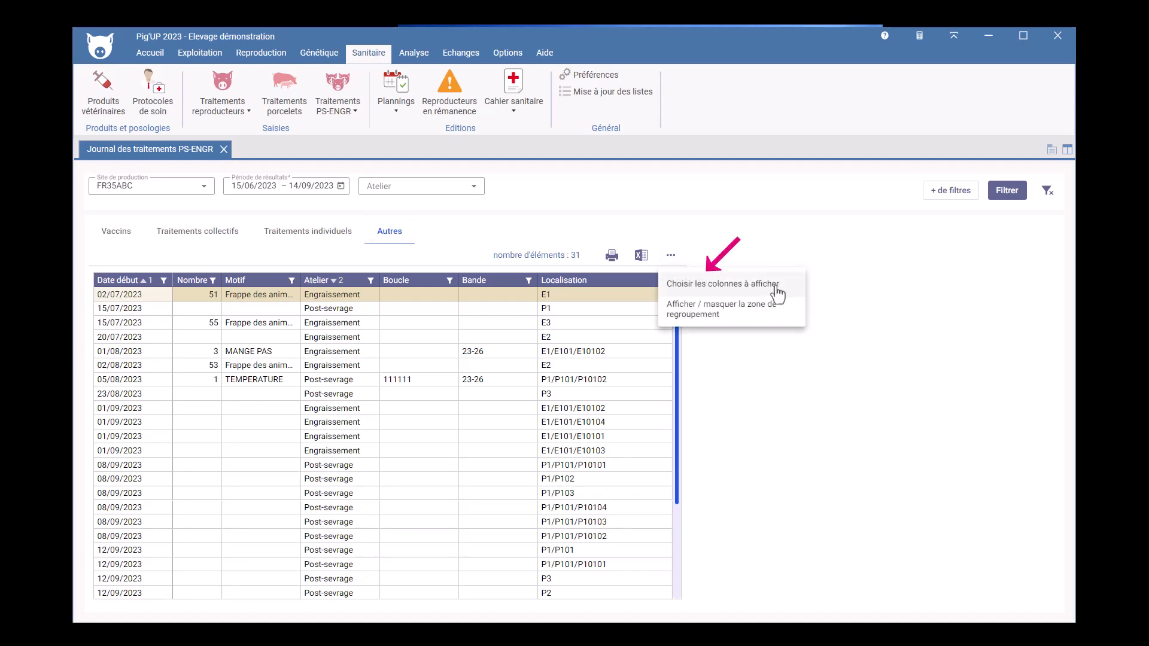
{"action": "left_click", "coordinate": [777, 284]}
{"action": "left_click", "coordinate": [710, 250]}
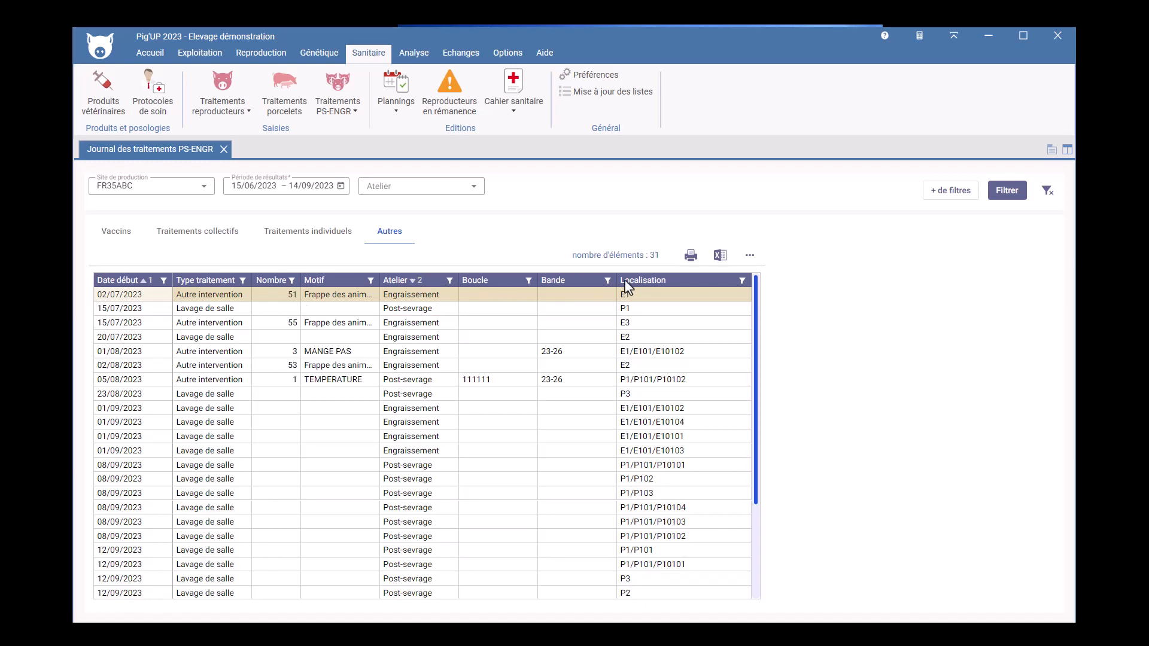
{"action": "left_click_drag", "start_coordinate": [627, 281], "coordinate": [513, 286]}
{"action": "left_click_drag", "start_coordinate": [359, 285], "coordinate": [180, 281]}
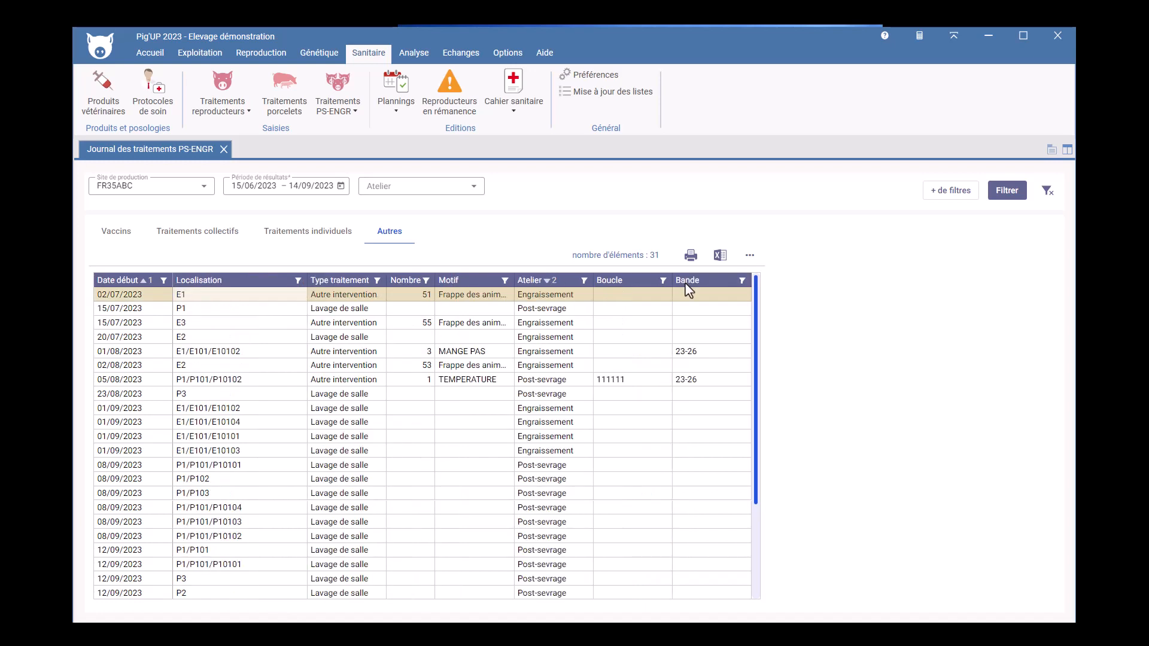
Step: Show the grouping area in the Autres list and group the entries by Type traitement
{"action": "left_click", "coordinate": [750, 255]}
{"action": "left_click", "coordinate": [765, 313]}
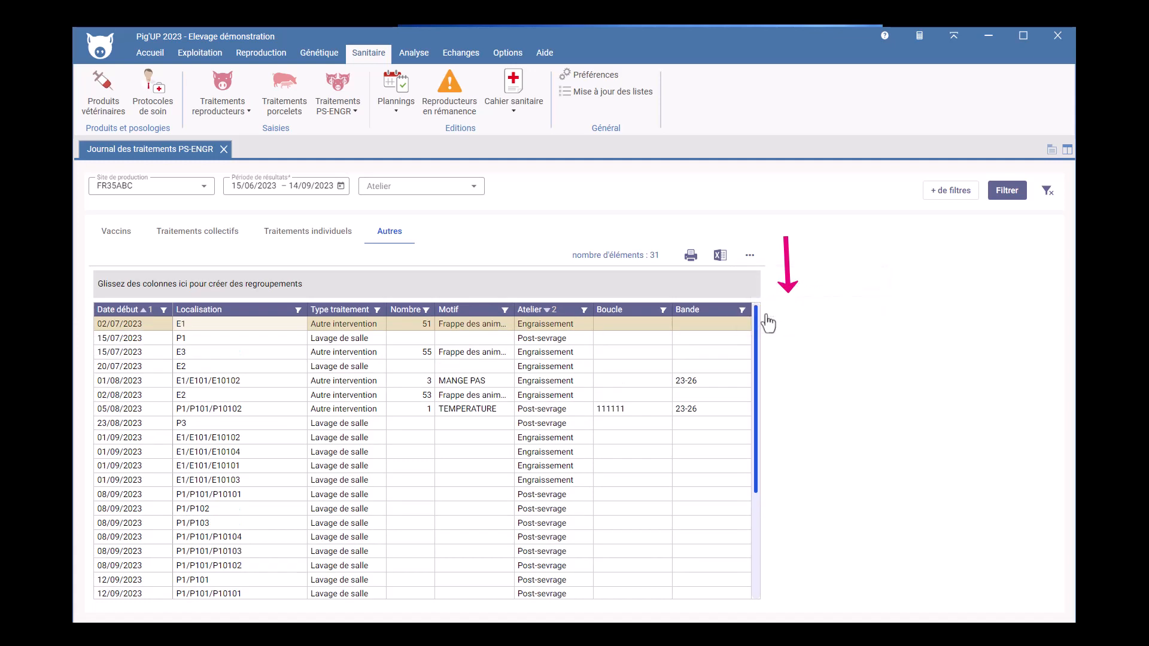
{"action": "left_click_drag", "start_coordinate": [326, 310], "coordinate": [190, 286]}
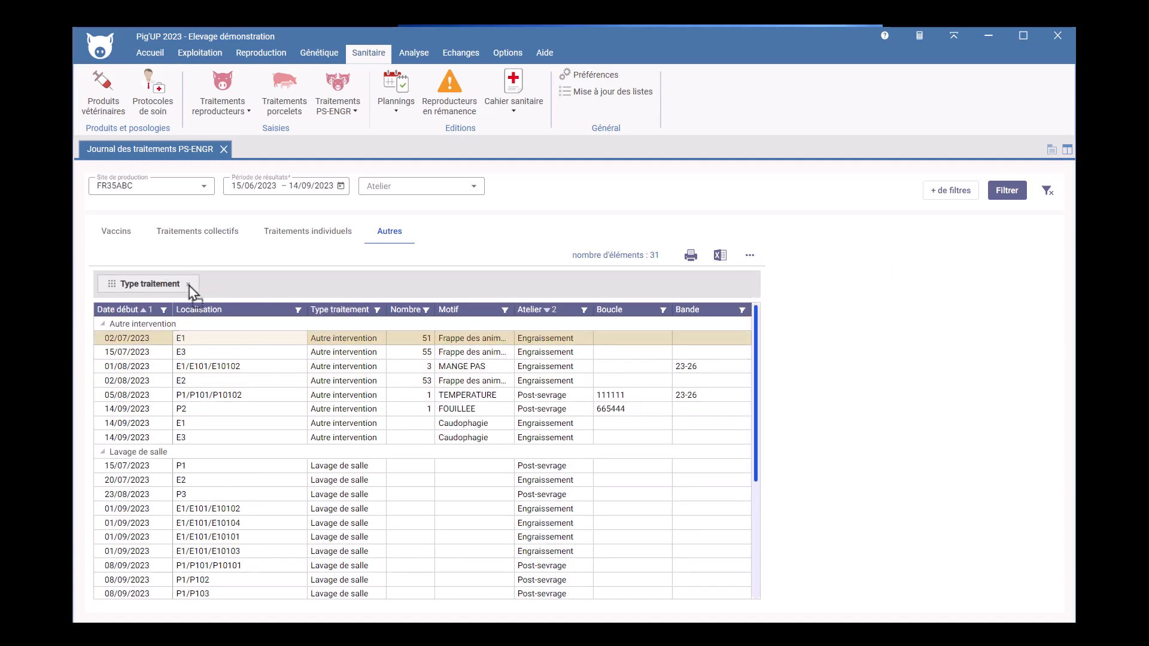
Step: Filter the Localisation column of the Autres list to show only E1/E101/E10101
{"action": "left_click", "coordinate": [298, 309]}
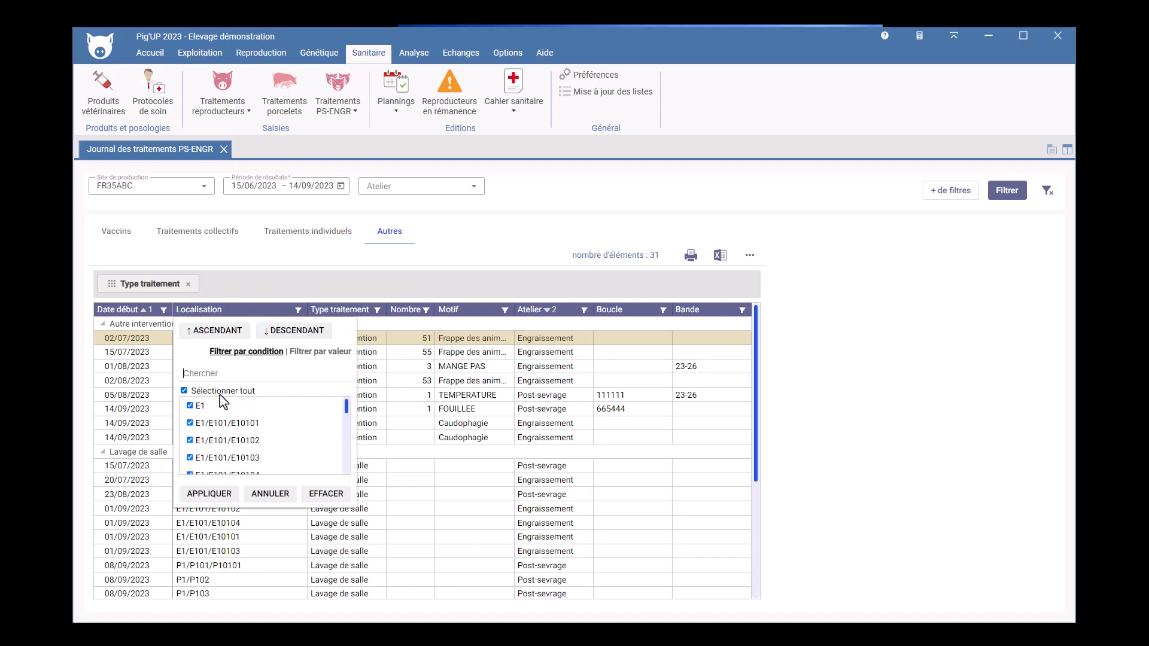
{"action": "left_click", "coordinate": [185, 391]}
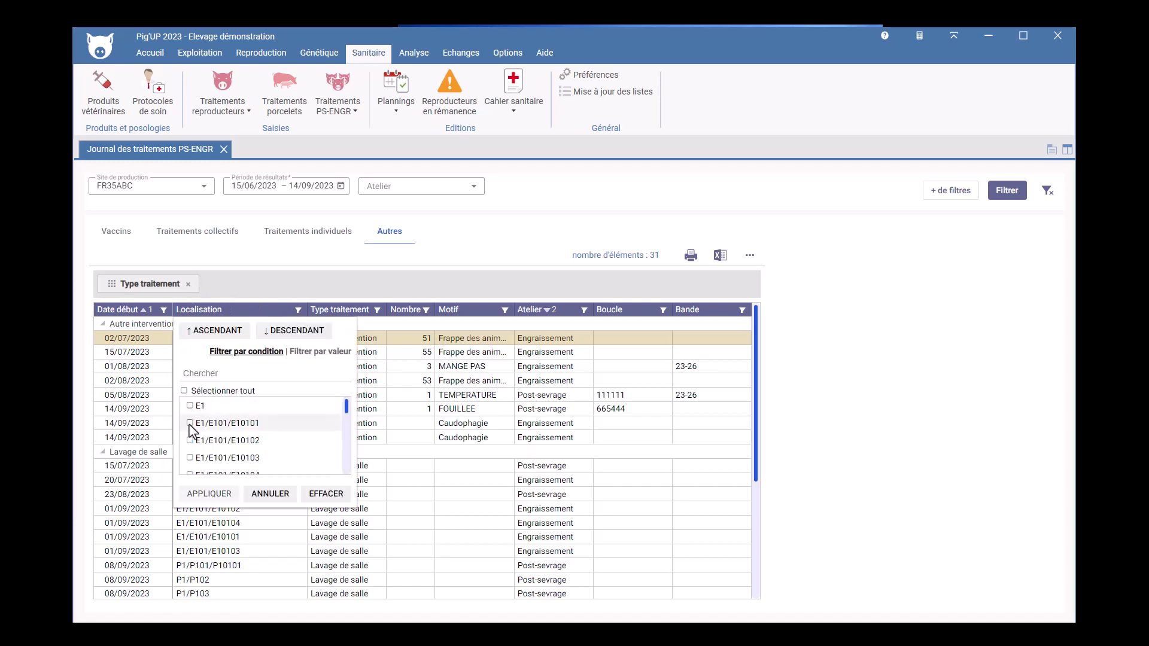
{"action": "left_click", "coordinate": [189, 424]}
{"action": "left_click", "coordinate": [209, 494]}
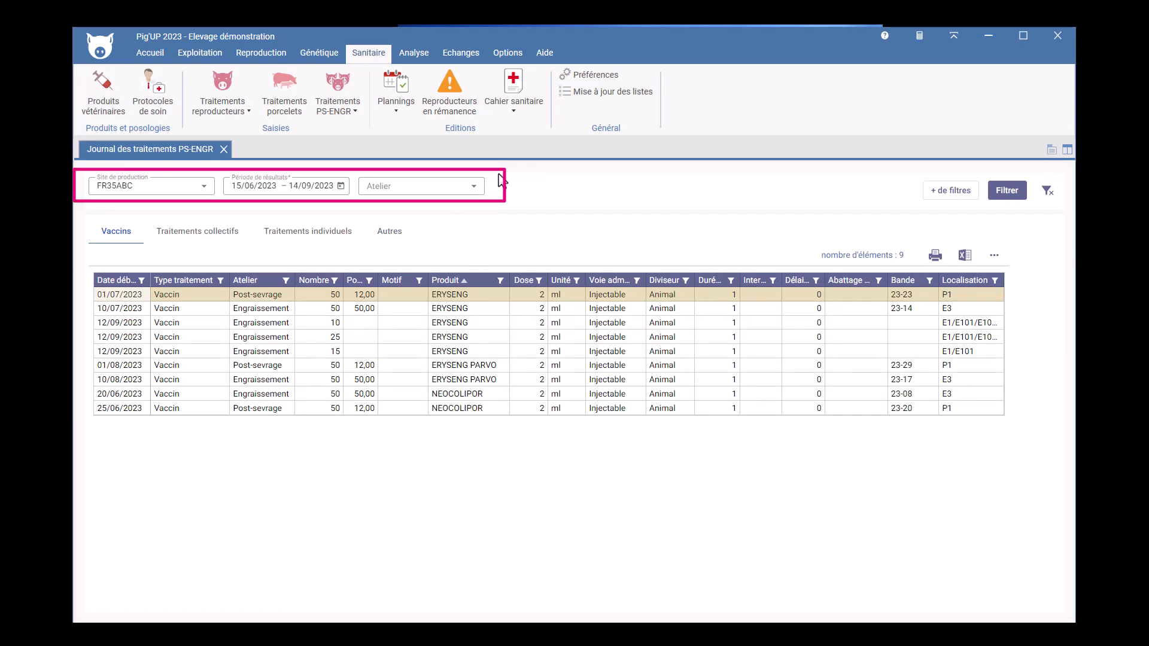
Step: Filter the vaccine journal by the products ERYSENG and ERYSENG PARVO with the additional filters, and collapse those filters
{"action": "left_click", "coordinate": [474, 188]}
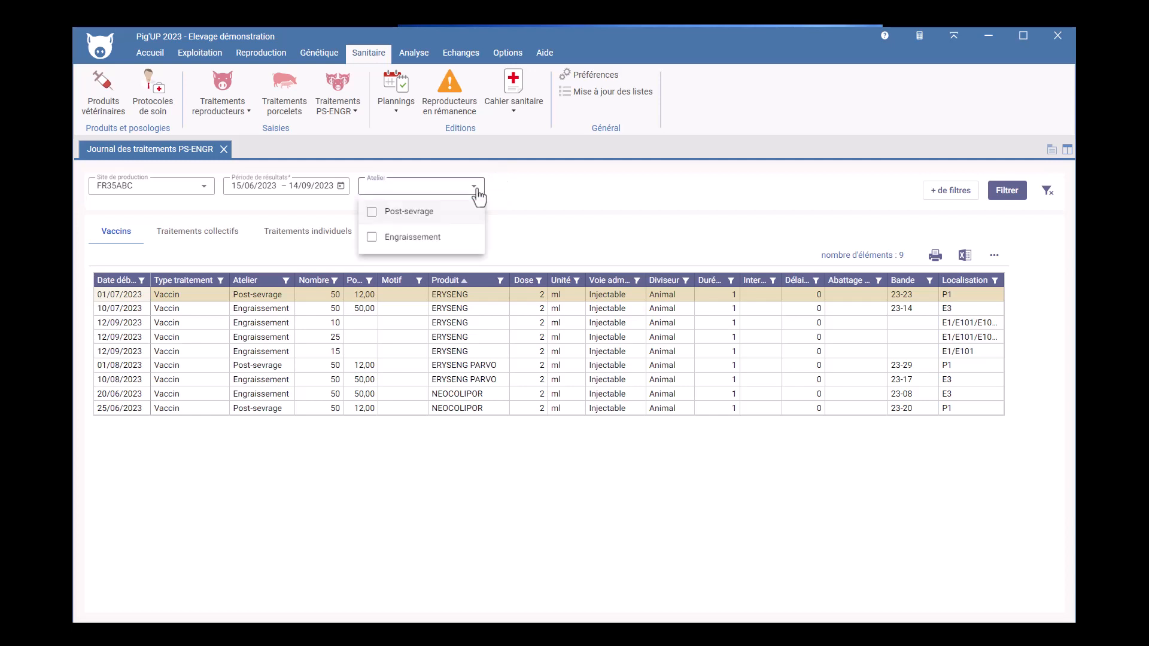
{"action": "left_click", "coordinate": [481, 192]}
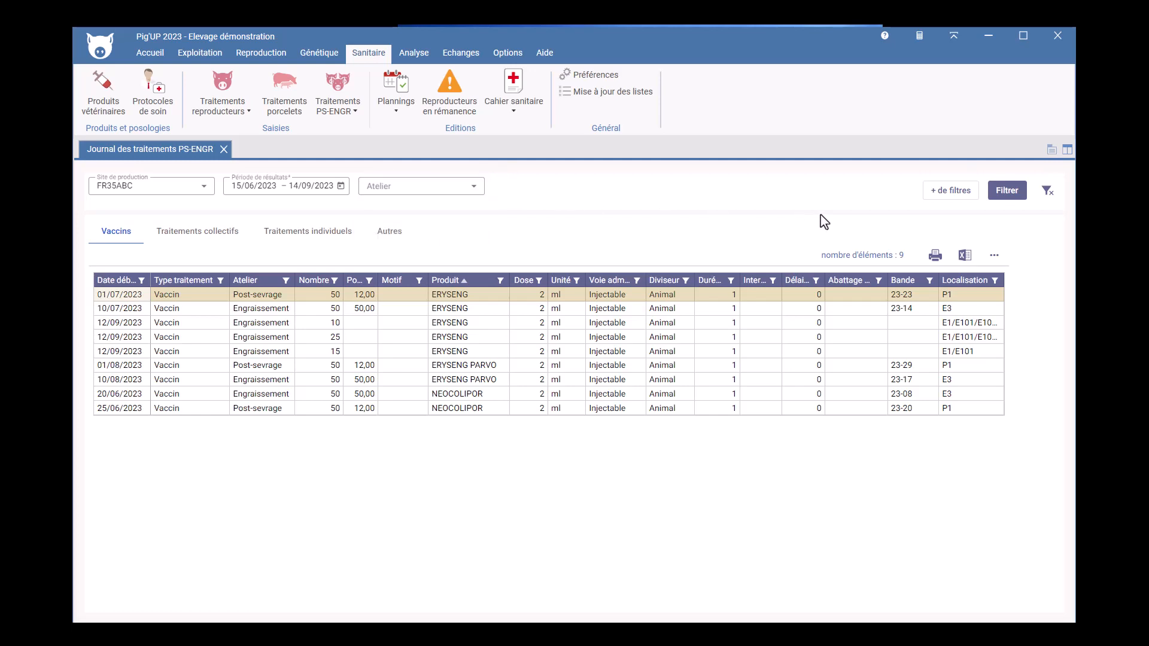
{"action": "left_click", "coordinate": [956, 191]}
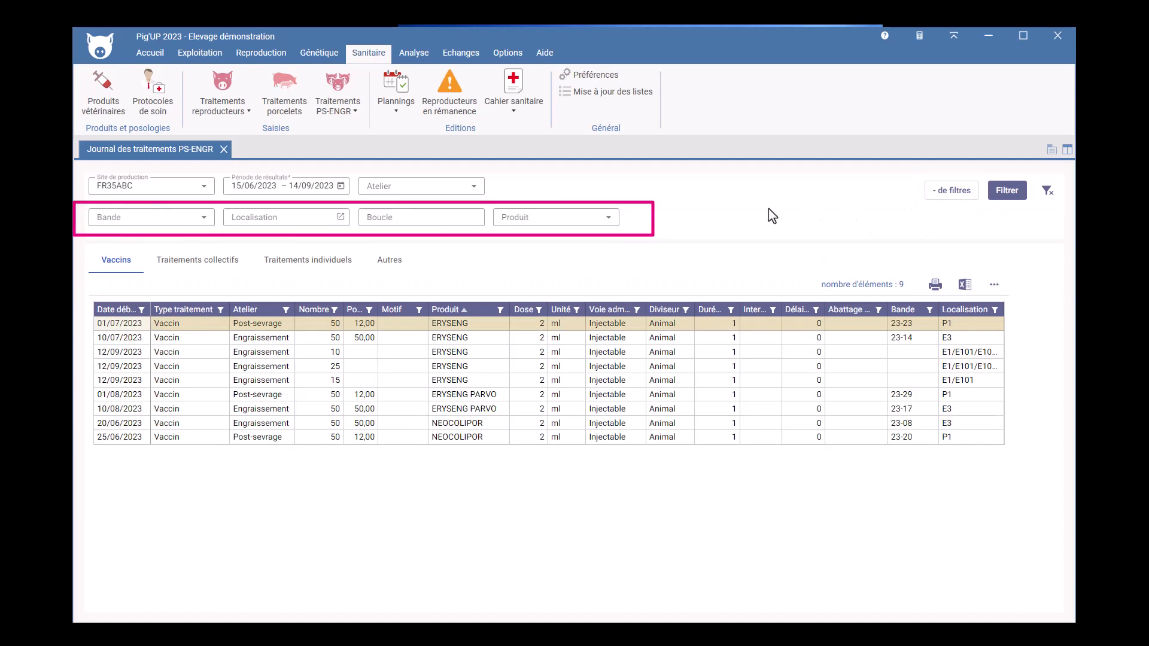
{"action": "left_click", "coordinate": [608, 219]}
{"action": "scroll", "coordinate": [587, 290], "scroll_direction": "down", "scroll_amount": 5}
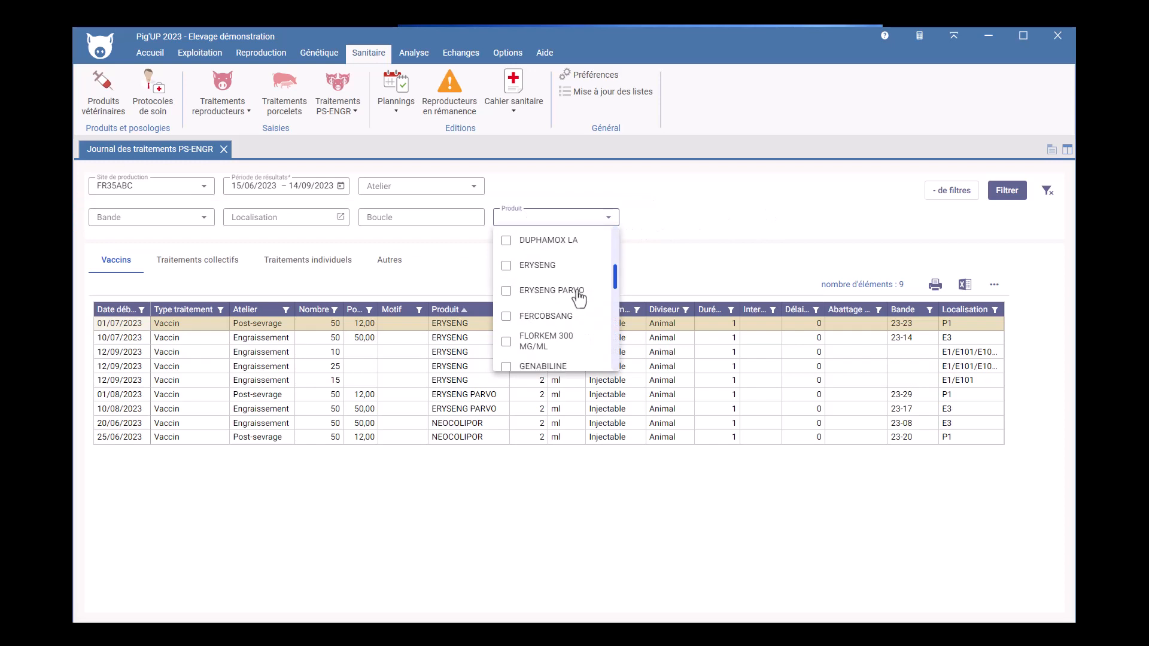
{"action": "left_click", "coordinate": [506, 265]}
{"action": "left_click", "coordinate": [506, 292]}
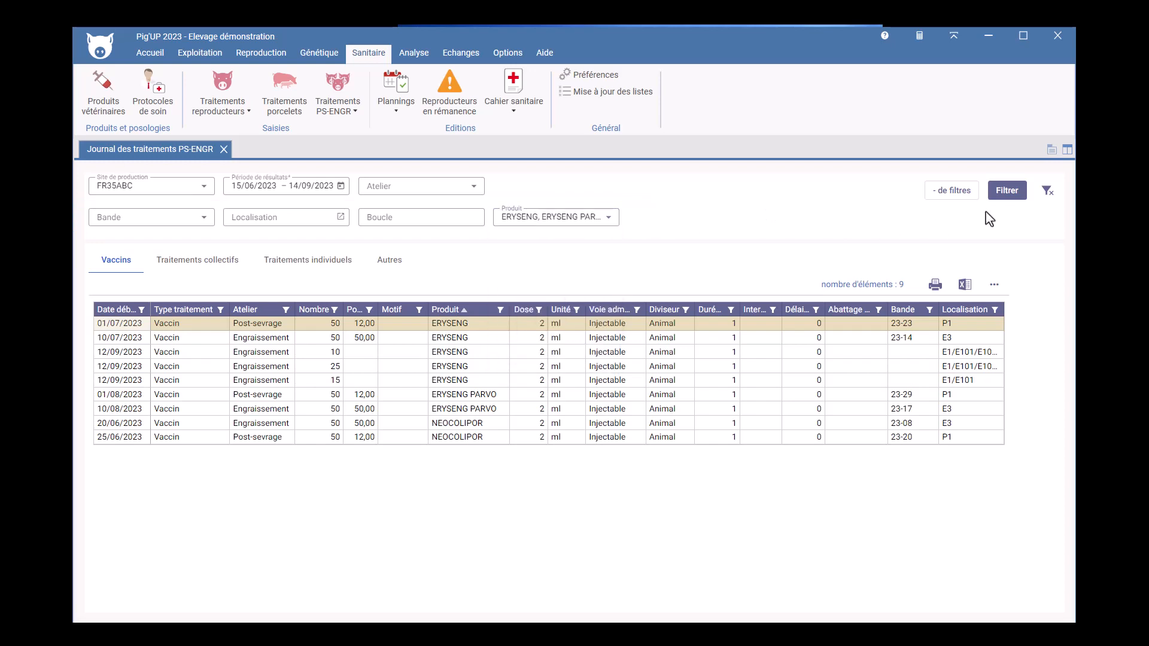
{"action": "left_click", "coordinate": [1007, 189]}
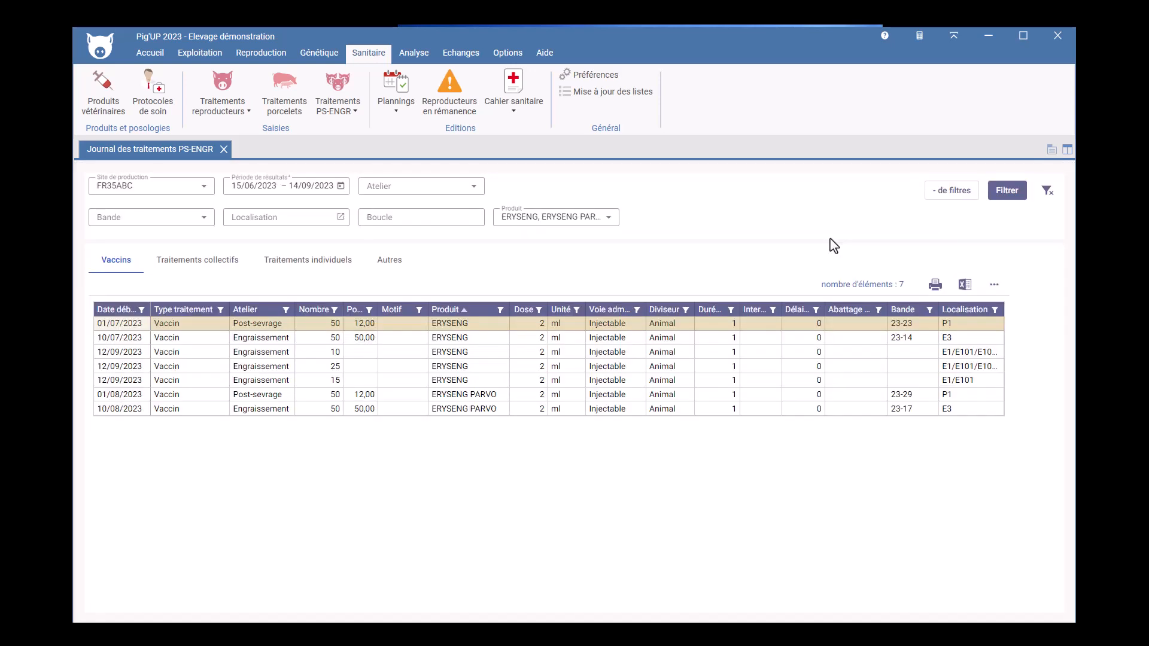
{"action": "left_click", "coordinate": [960, 192]}
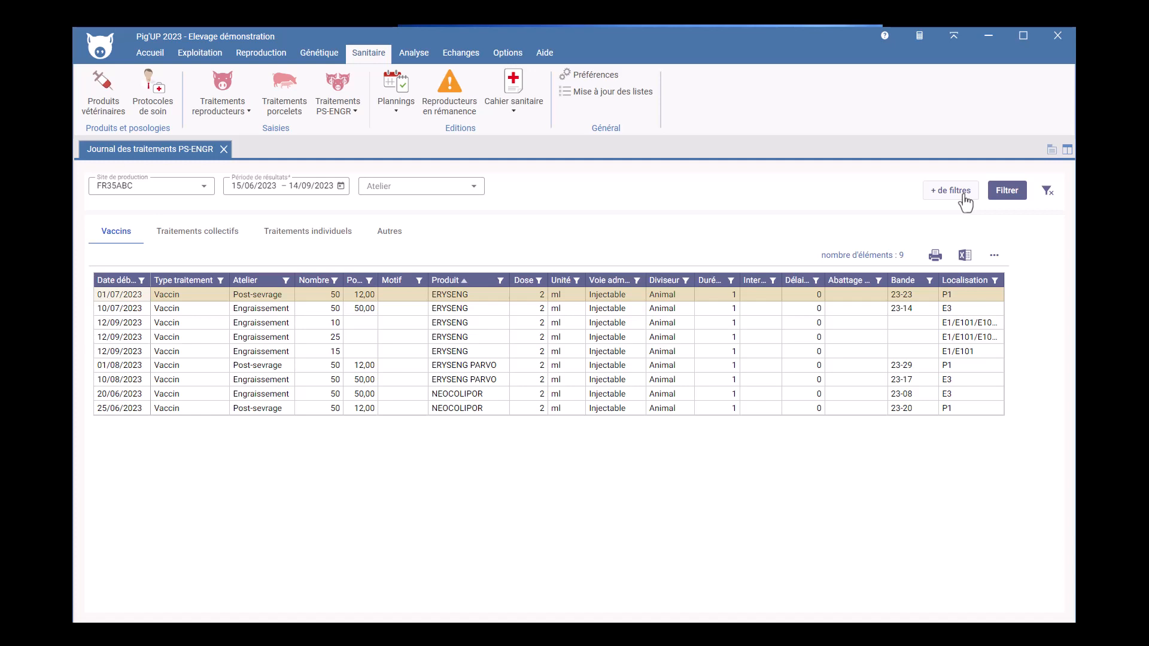
Step: Review the journal's collective treatments, individual treatments and Autres lists
{"action": "left_click", "coordinate": [211, 237]}
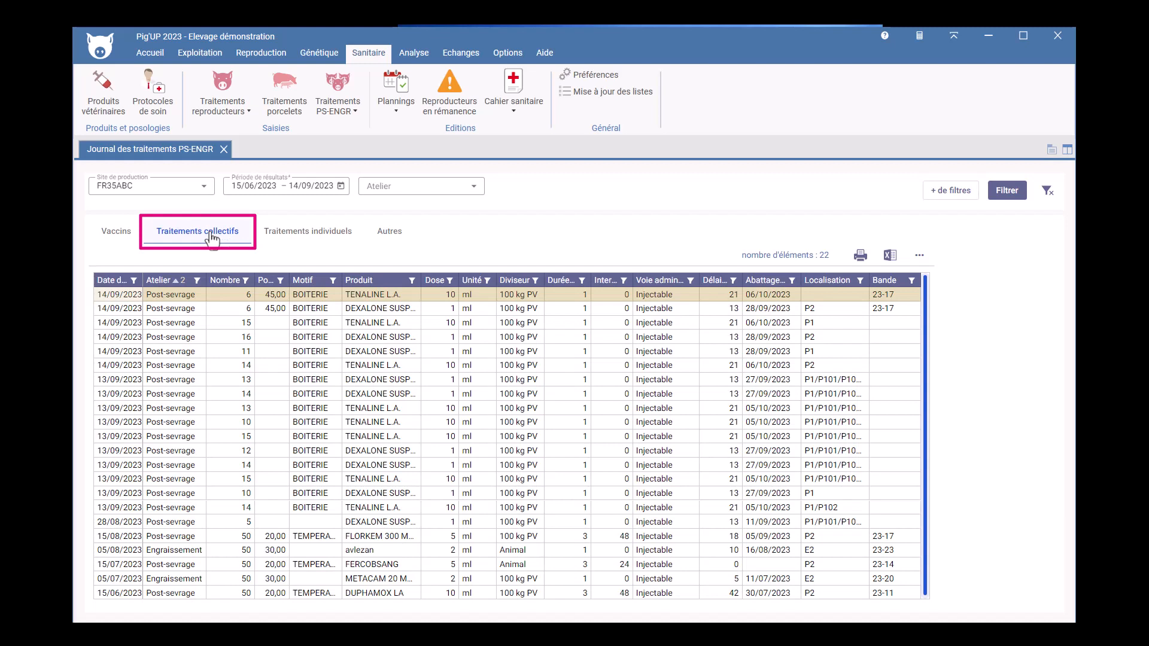
{"action": "left_click", "coordinate": [335, 238]}
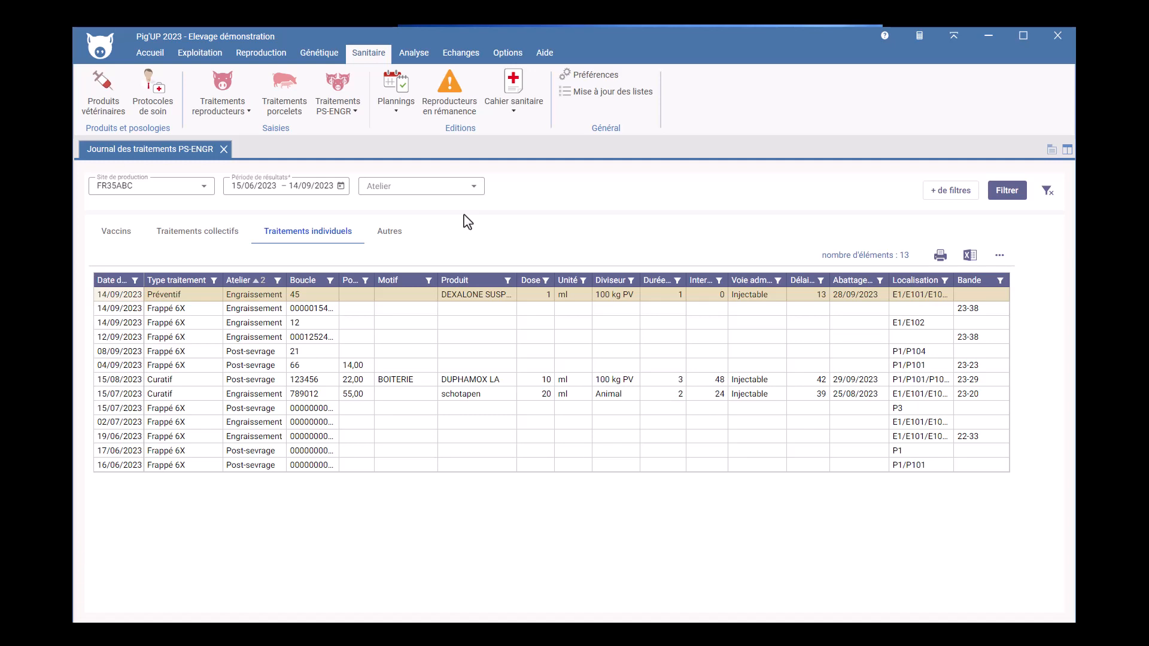
{"action": "left_click", "coordinate": [389, 238]}
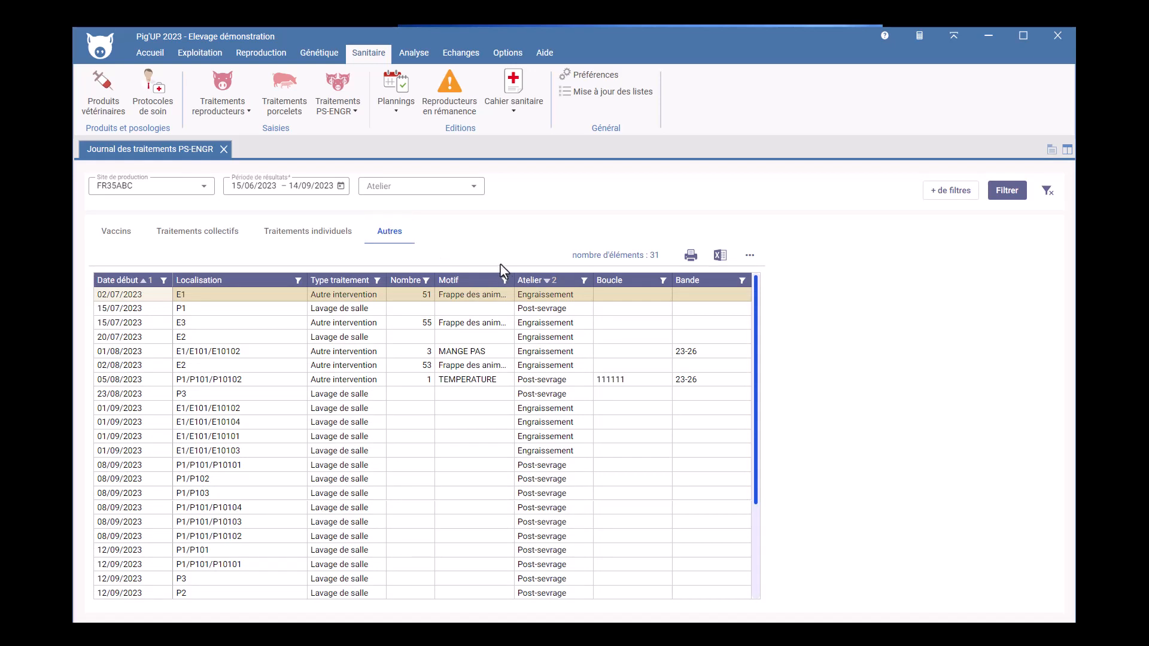
{"action": "scroll", "coordinate": [497, 338], "scroll_direction": "down", "scroll_amount": 3}
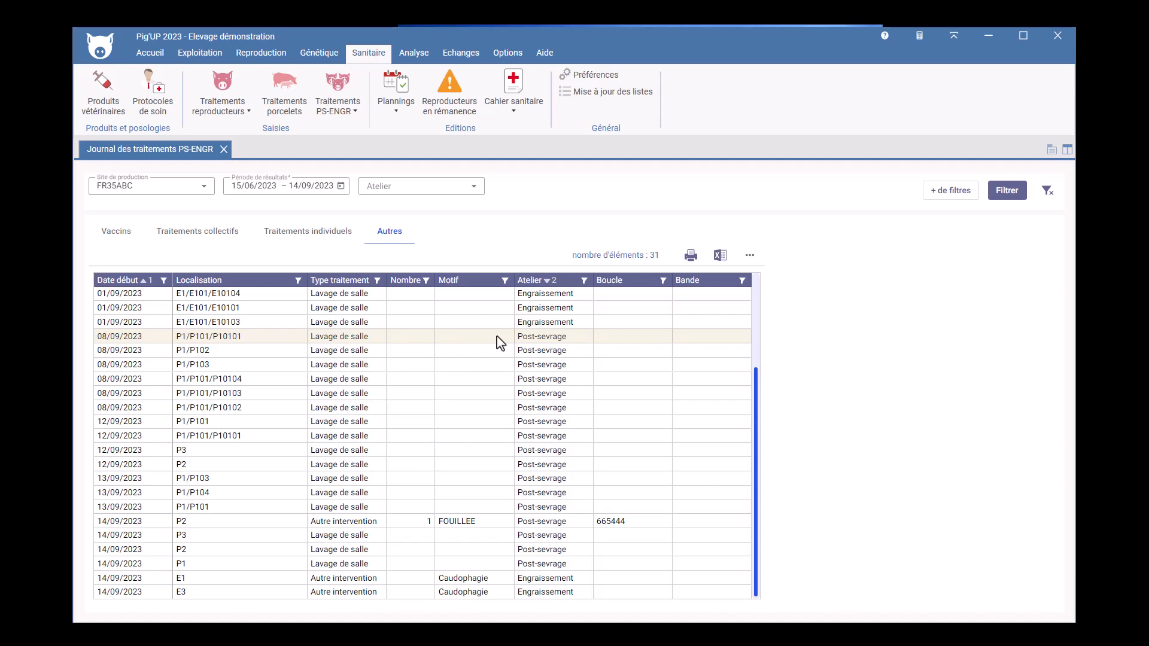
{"action": "left_click", "coordinate": [214, 232]}
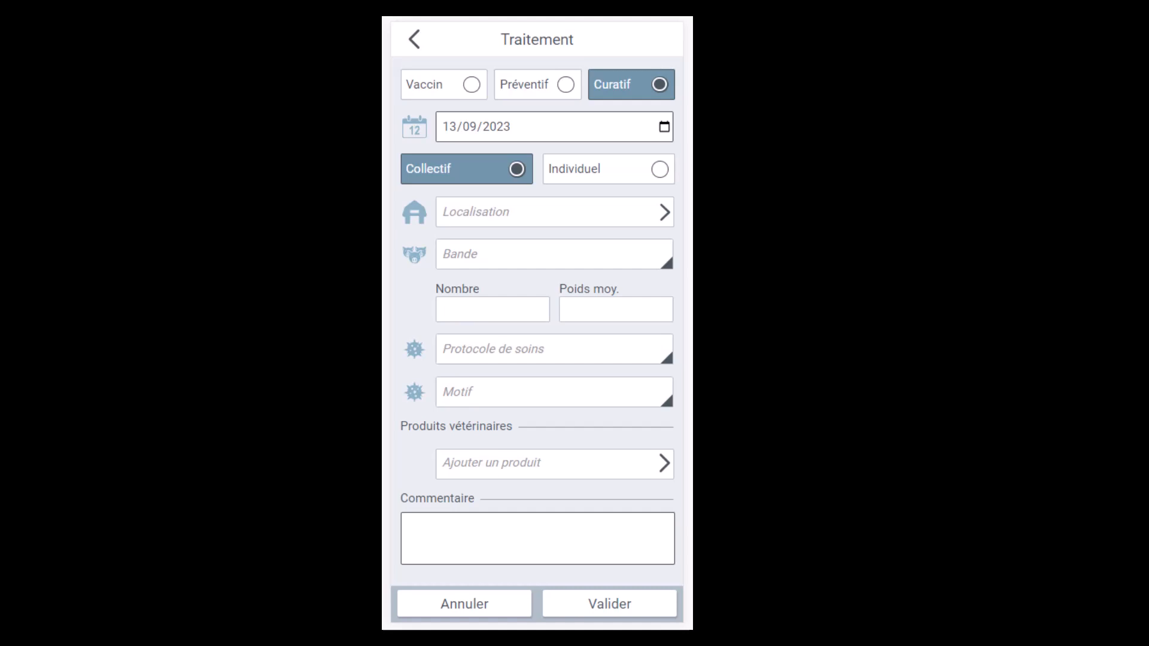
Step: In the mobile app's curative treatment form, keep the treatment collective and set its location to building P1
{"action": "left_click", "coordinate": [608, 170]}
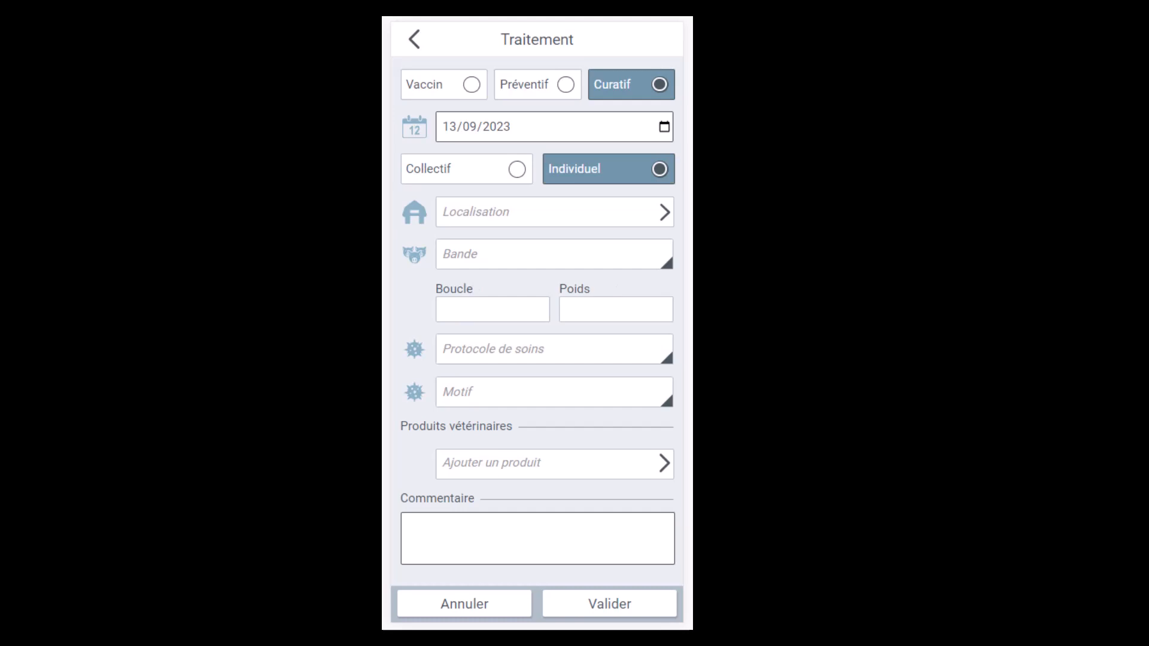
{"action": "left_click", "coordinate": [467, 169]}
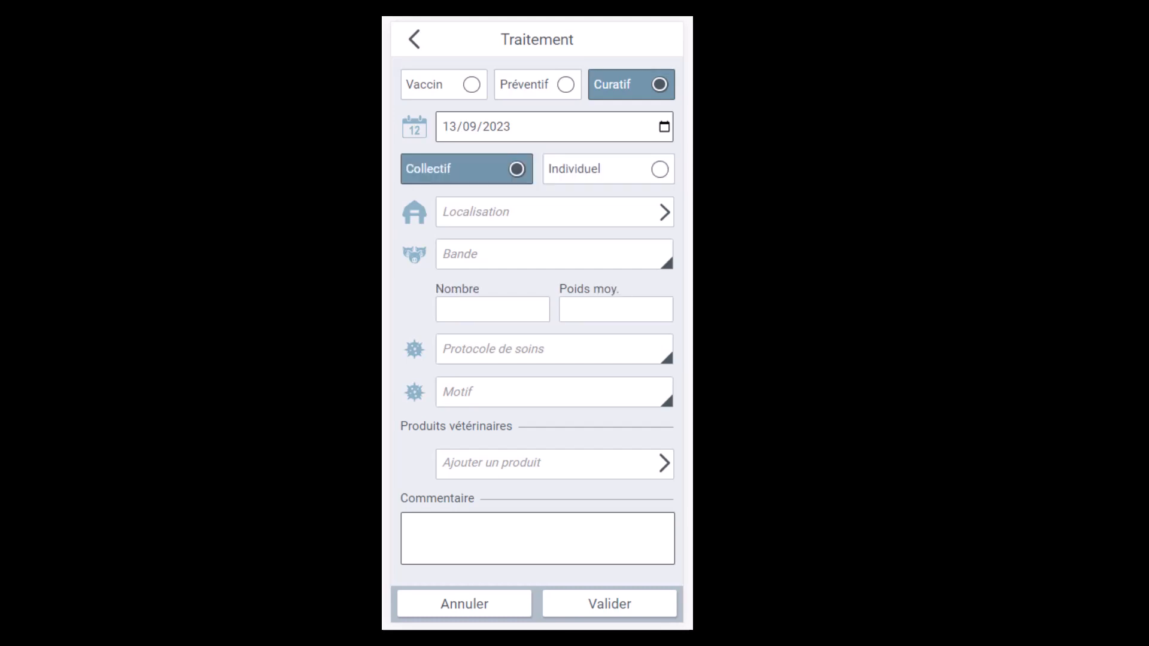
{"action": "left_click", "coordinate": [554, 212]}
{"action": "left_click", "coordinate": [658, 220]}
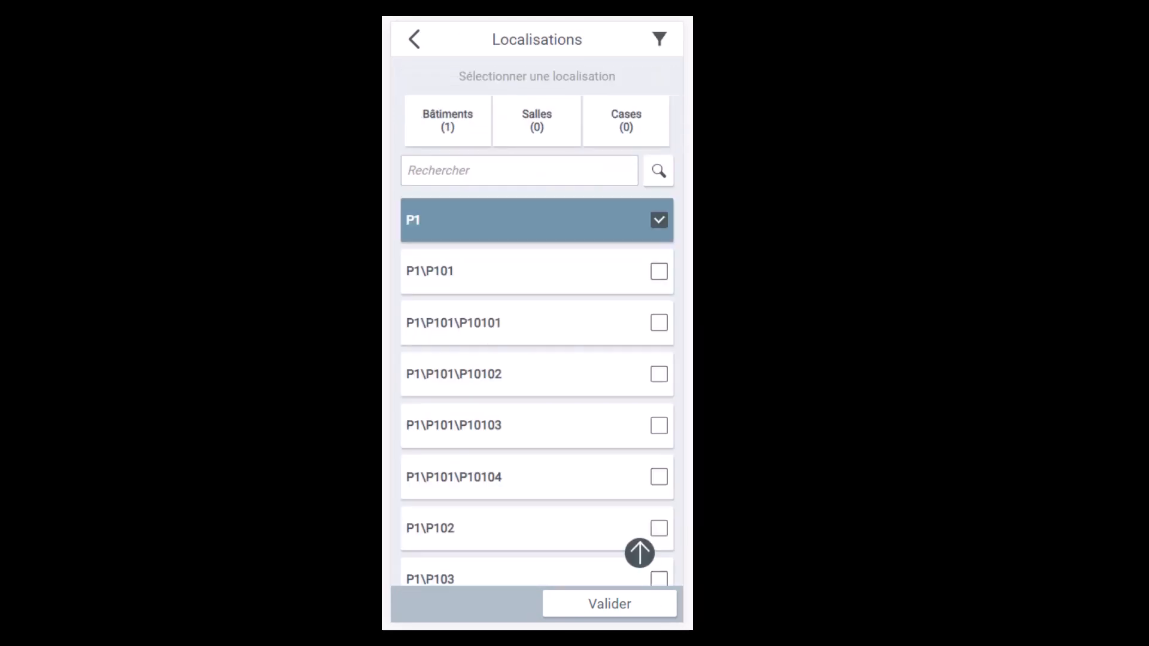
{"action": "left_click", "coordinate": [609, 603]}
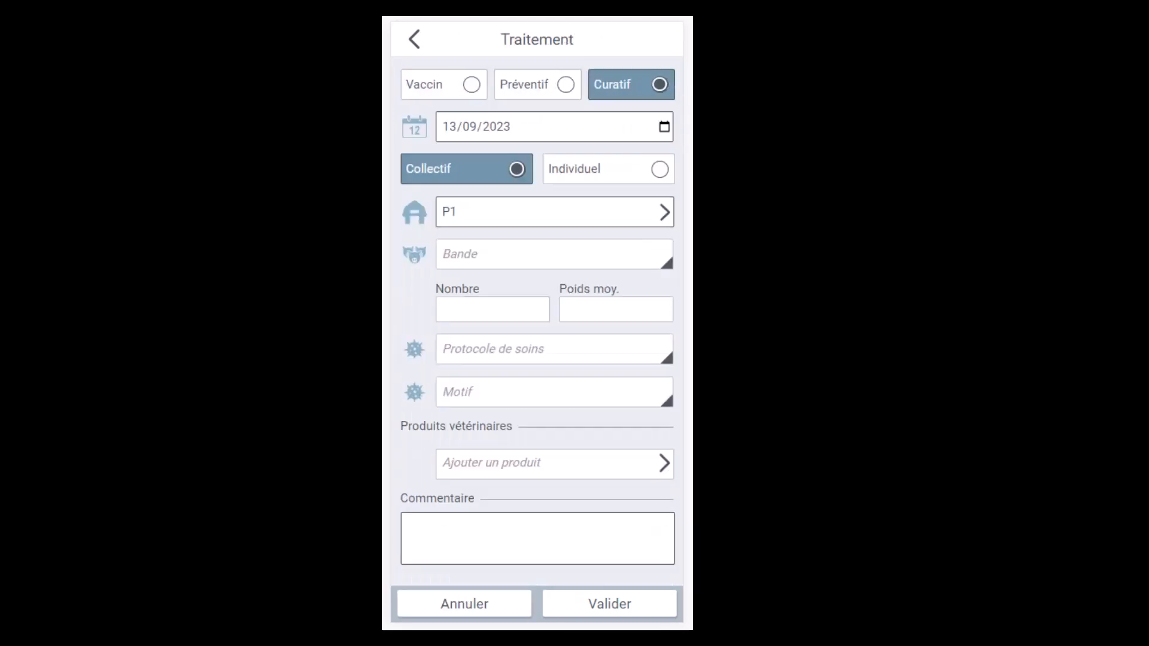
Step: Complete the collective curative treatment with 2 animals and a care protocol
{"action": "left_click", "coordinate": [493, 309]}
{"action": "type", "text": "2"}
{"action": "left_click", "coordinate": [554, 349]}
{"action": "left_click", "coordinate": [479, 403]}
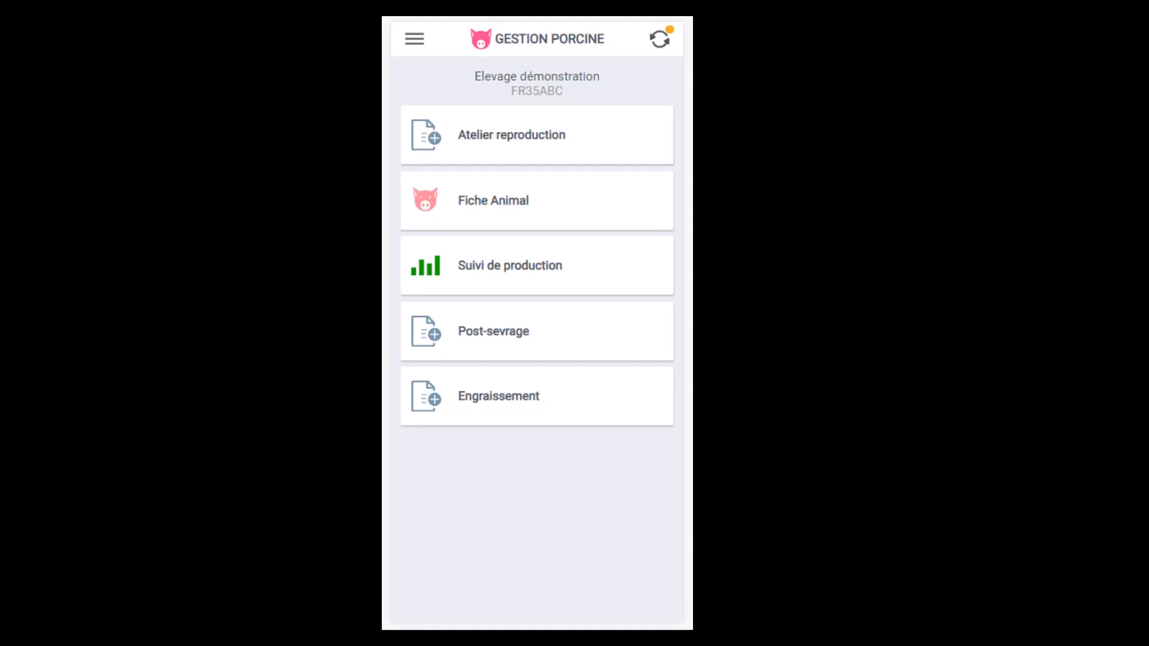
Step: Start another intervention for Post-sevrage, make it individual and set its location to room P1\P101
{"action": "left_click", "coordinate": [537, 331]}
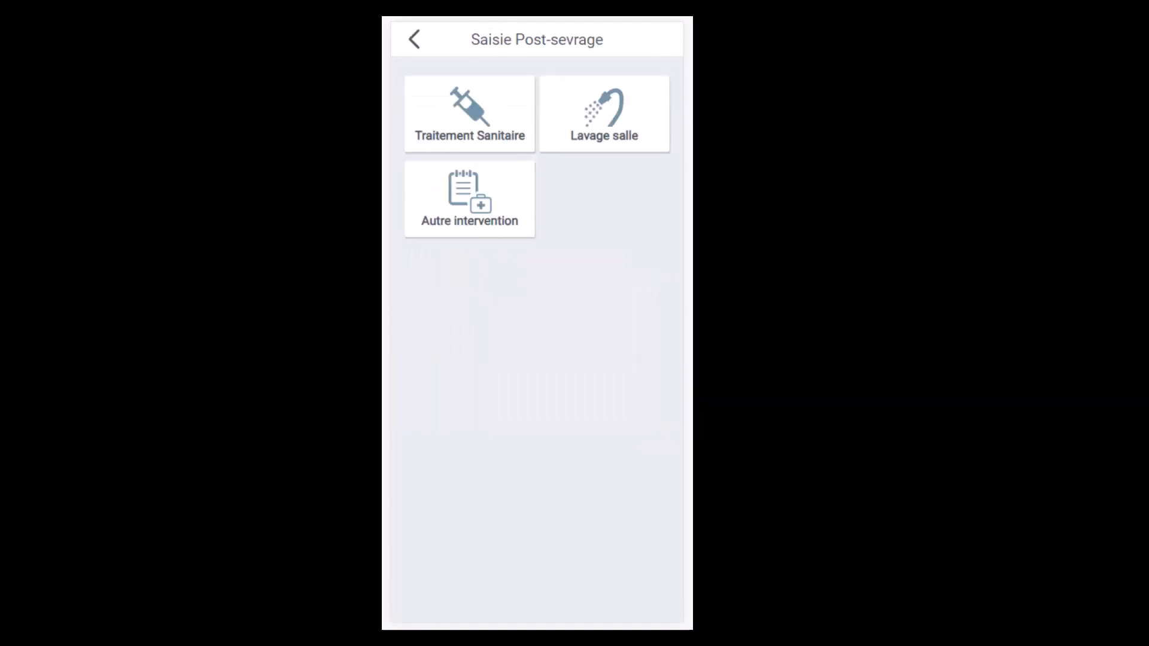
{"action": "left_click", "coordinate": [469, 199]}
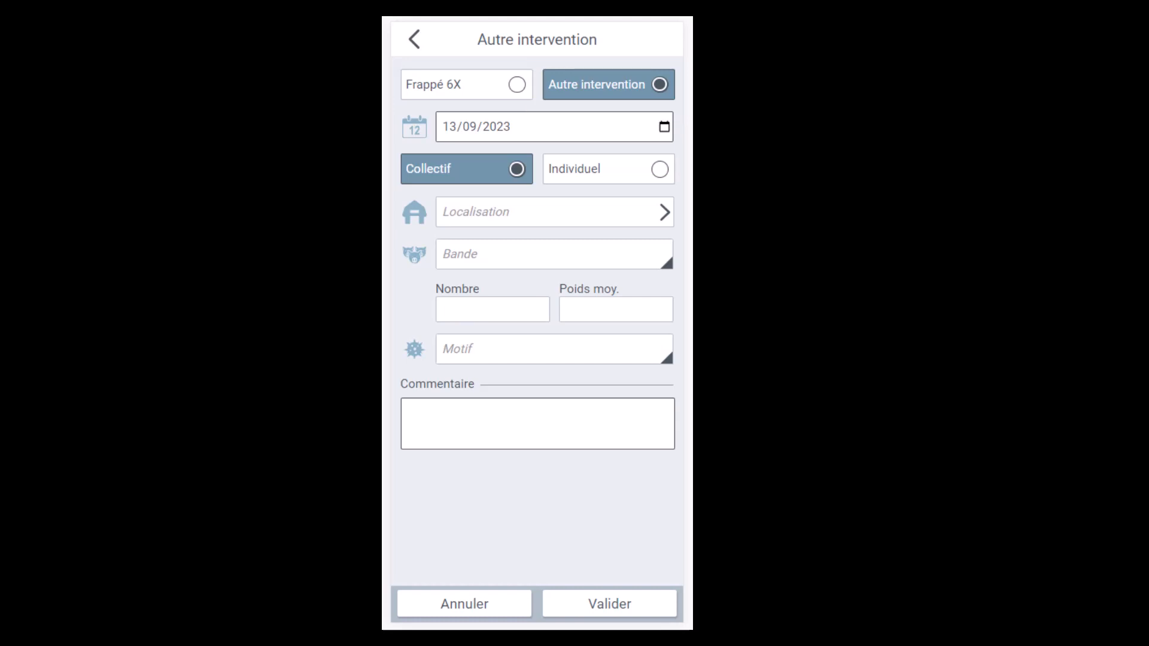
{"action": "left_click", "coordinate": [609, 169]}
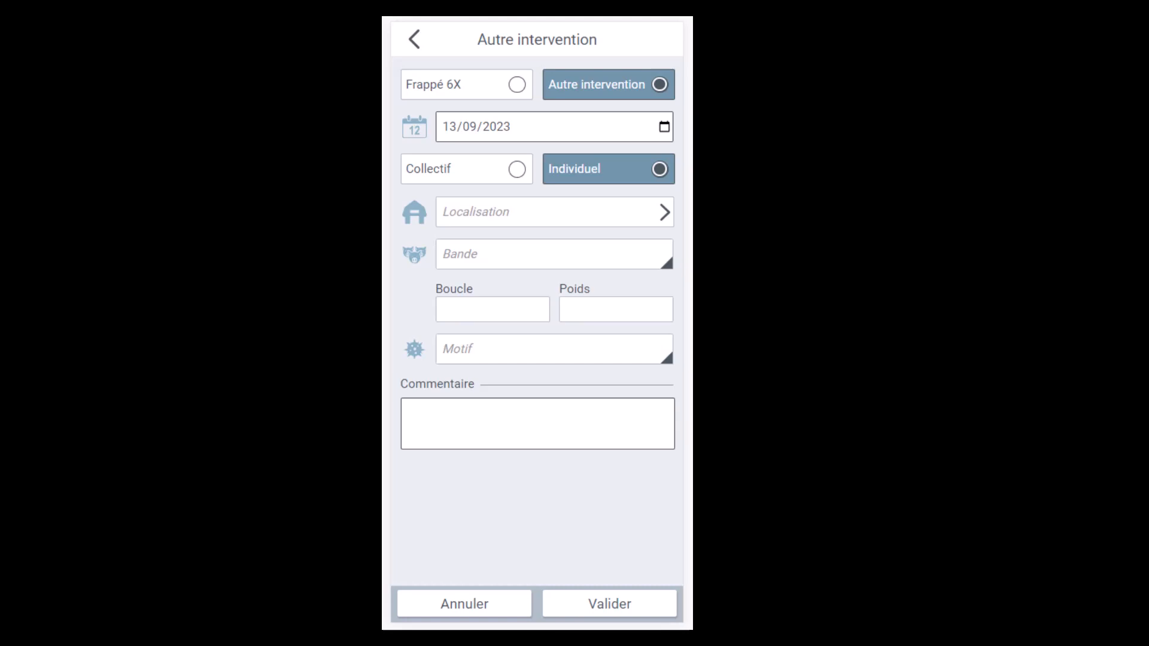
{"action": "left_click", "coordinate": [555, 212]}
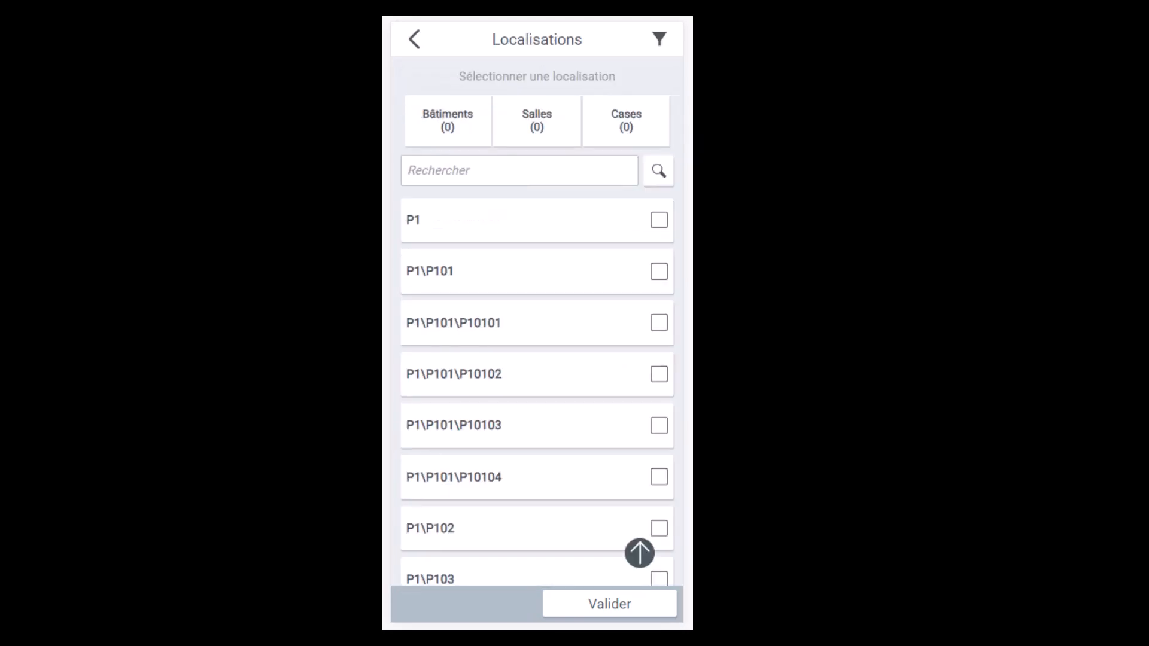
{"action": "left_click", "coordinate": [537, 271]}
{"action": "left_click", "coordinate": [609, 604]}
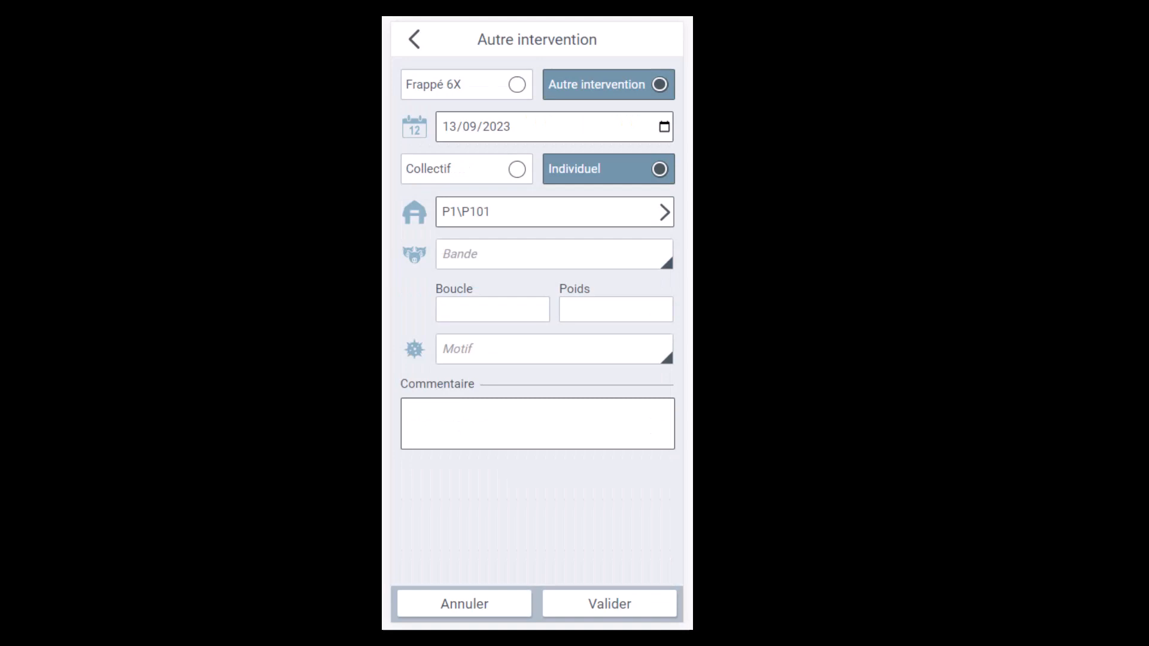
{"action": "left_click", "coordinate": [493, 309]}
{"action": "type", "text": "0000454512"}
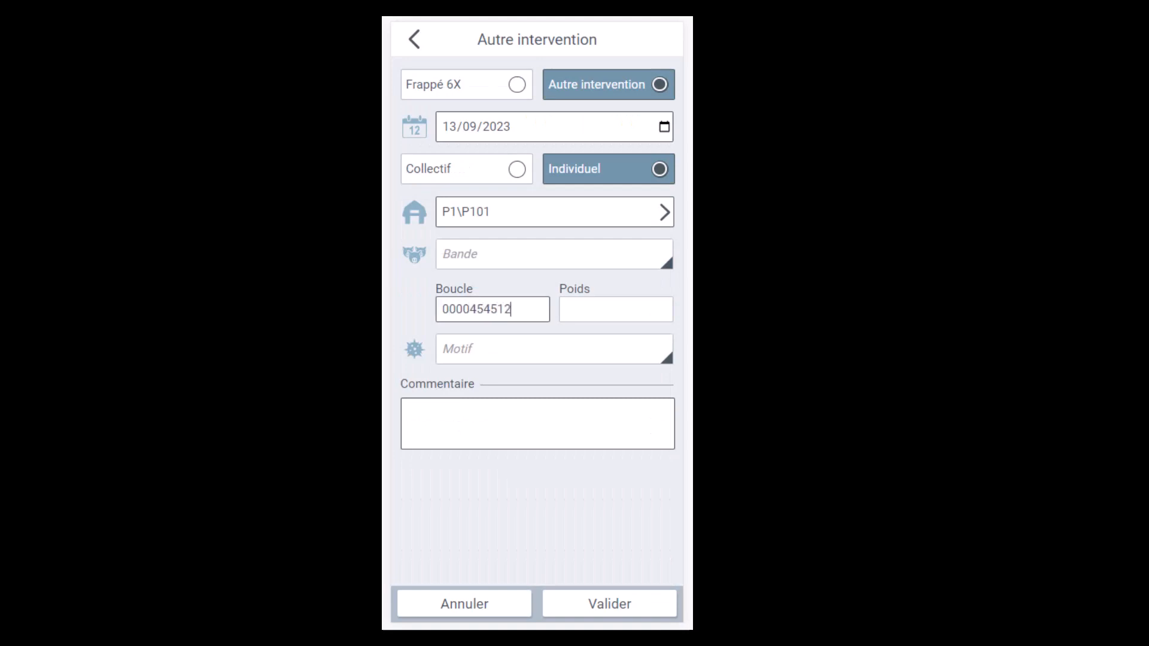
{"action": "type", "text": "4"}
{"action": "left_click", "coordinate": [554, 349]}
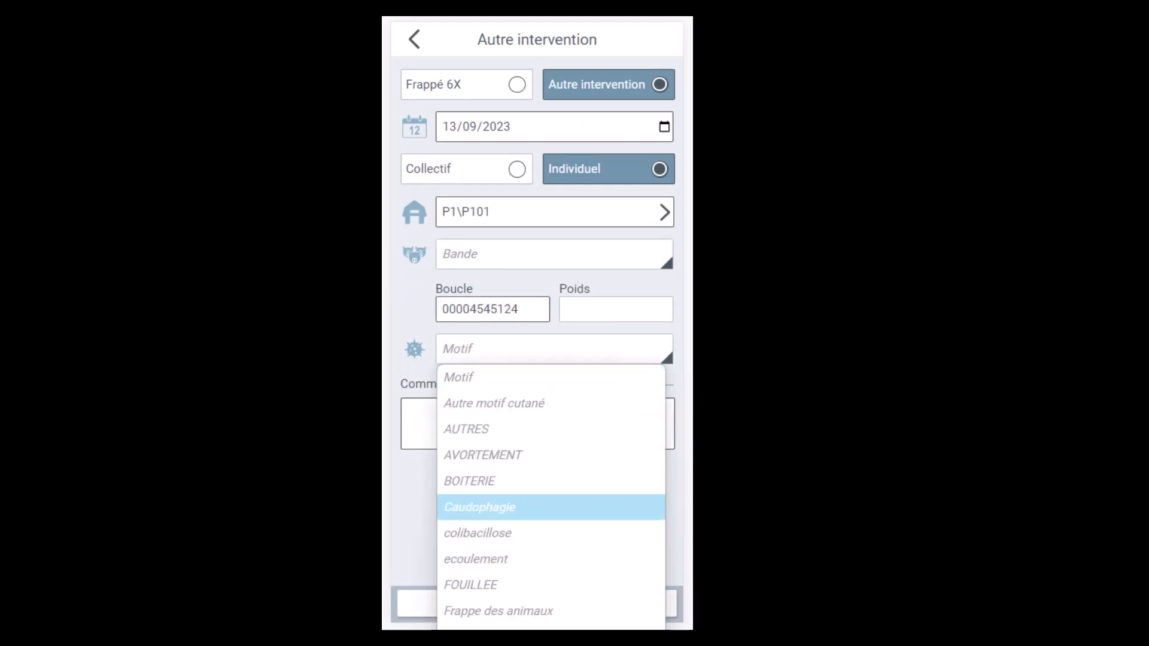
{"action": "left_click", "coordinate": [550, 507]}
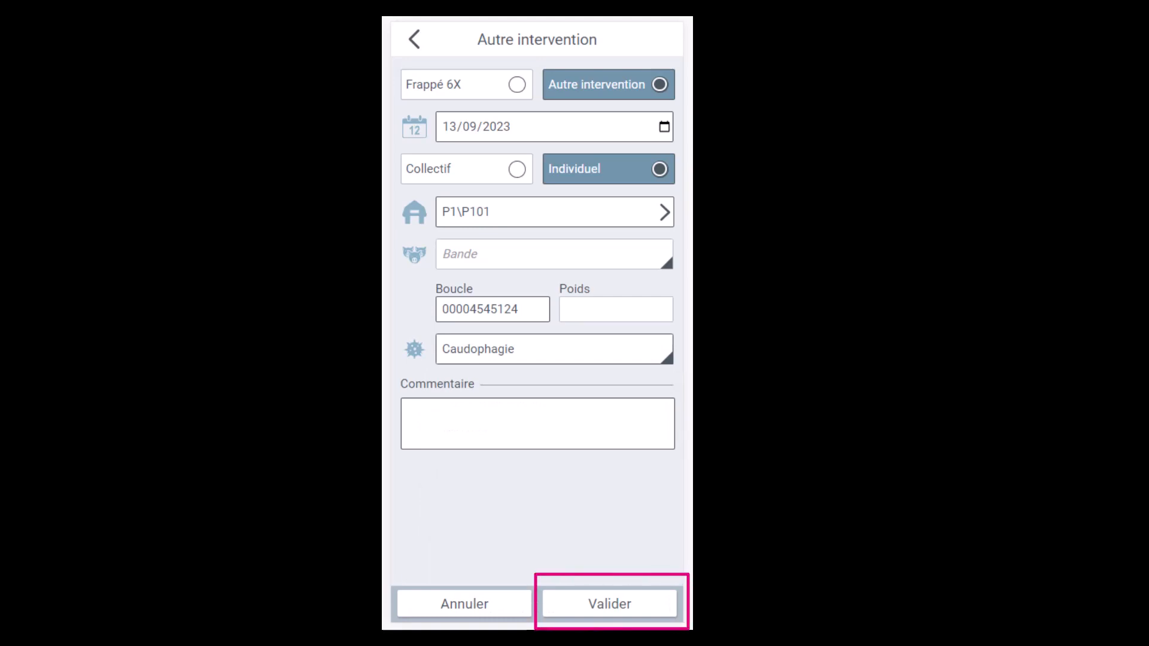
{"action": "left_click", "coordinate": [609, 603]}
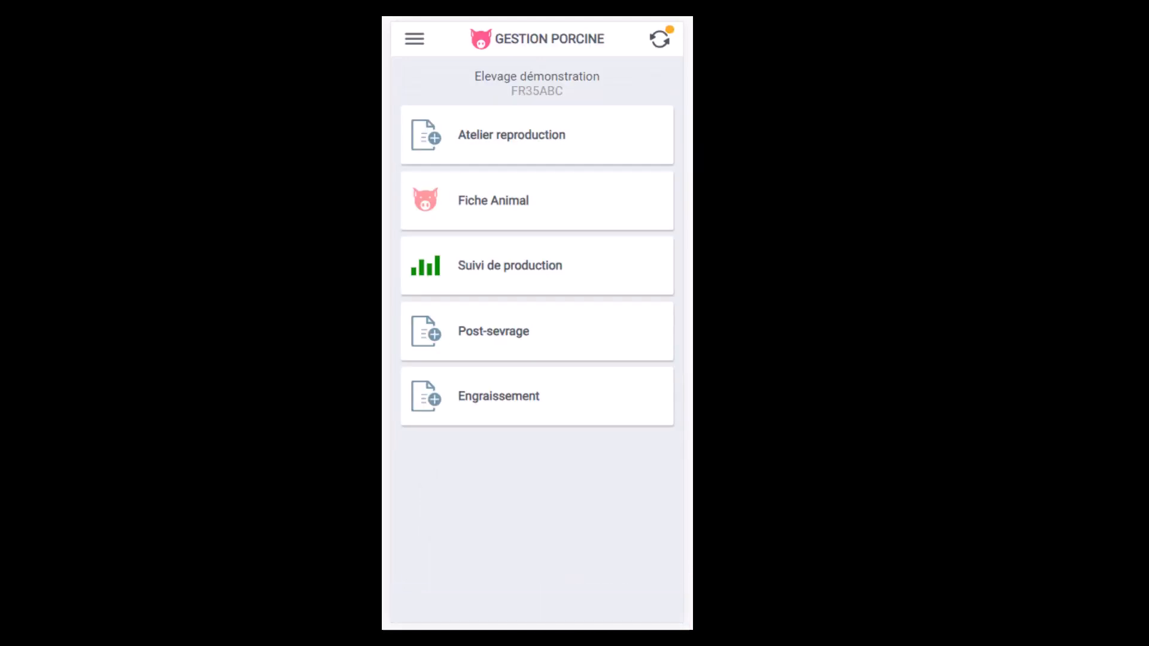
Step: Start another intervention for Post-sevrage, choose the Frappé 6X type and set its date to 12/09/2023
{"action": "left_click", "coordinate": [537, 332]}
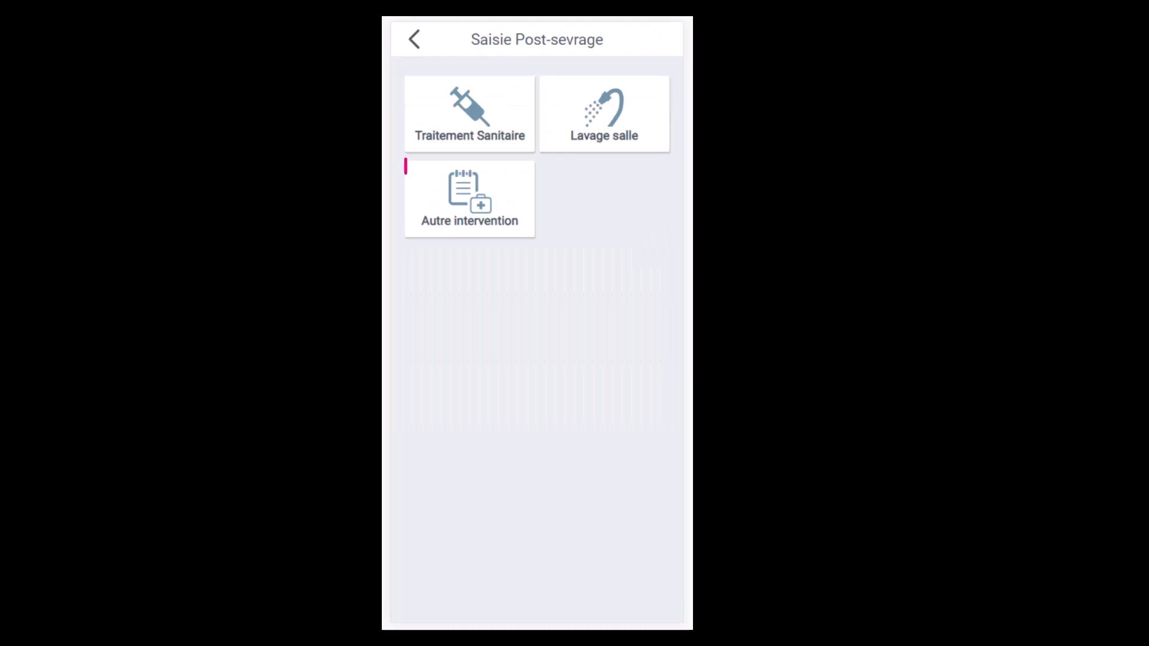
{"action": "left_click", "coordinate": [469, 200]}
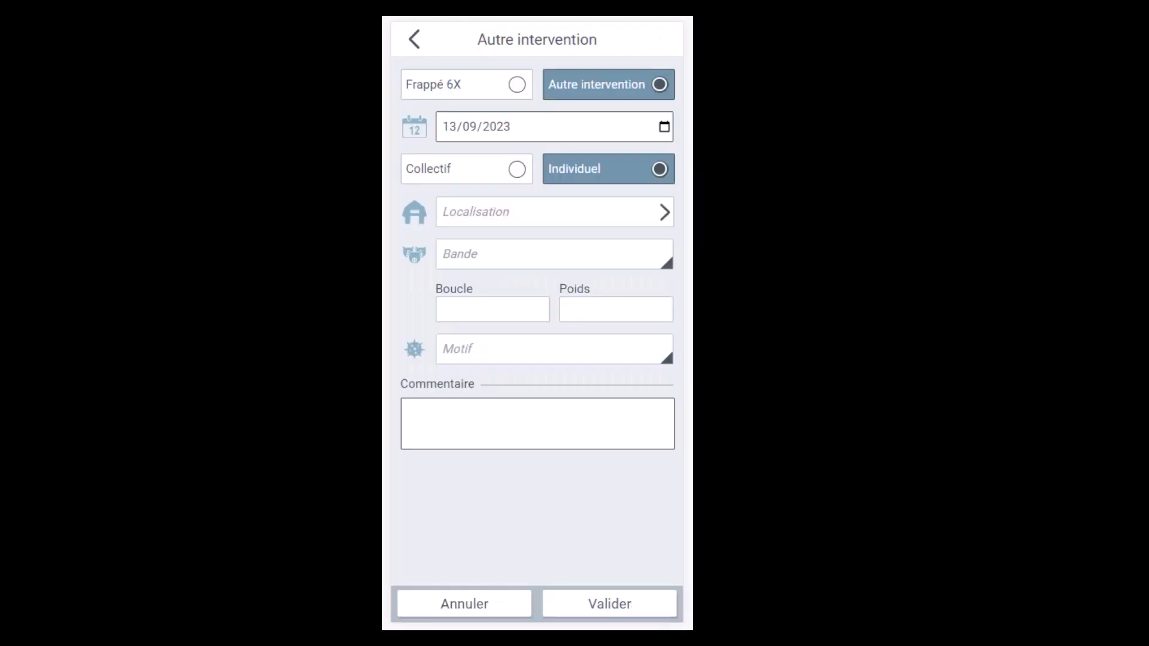
{"action": "left_click", "coordinate": [466, 85]}
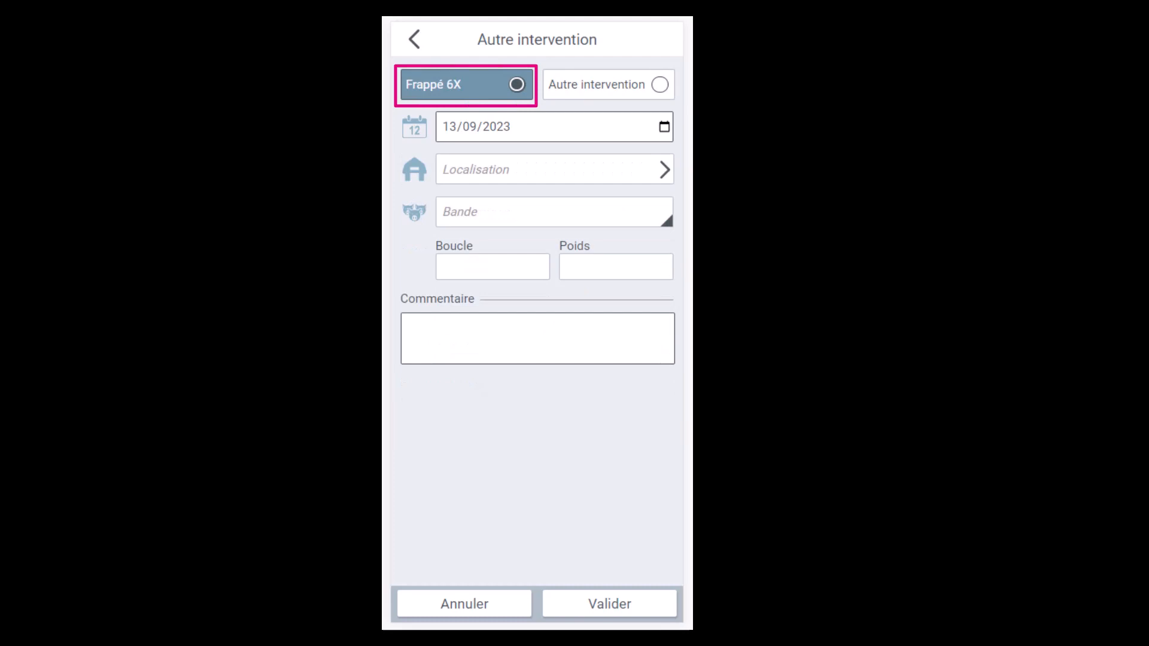
{"action": "left_click", "coordinate": [664, 127]}
{"action": "left_click", "coordinate": [467, 225]}
{"action": "left_click", "coordinate": [554, 212]}
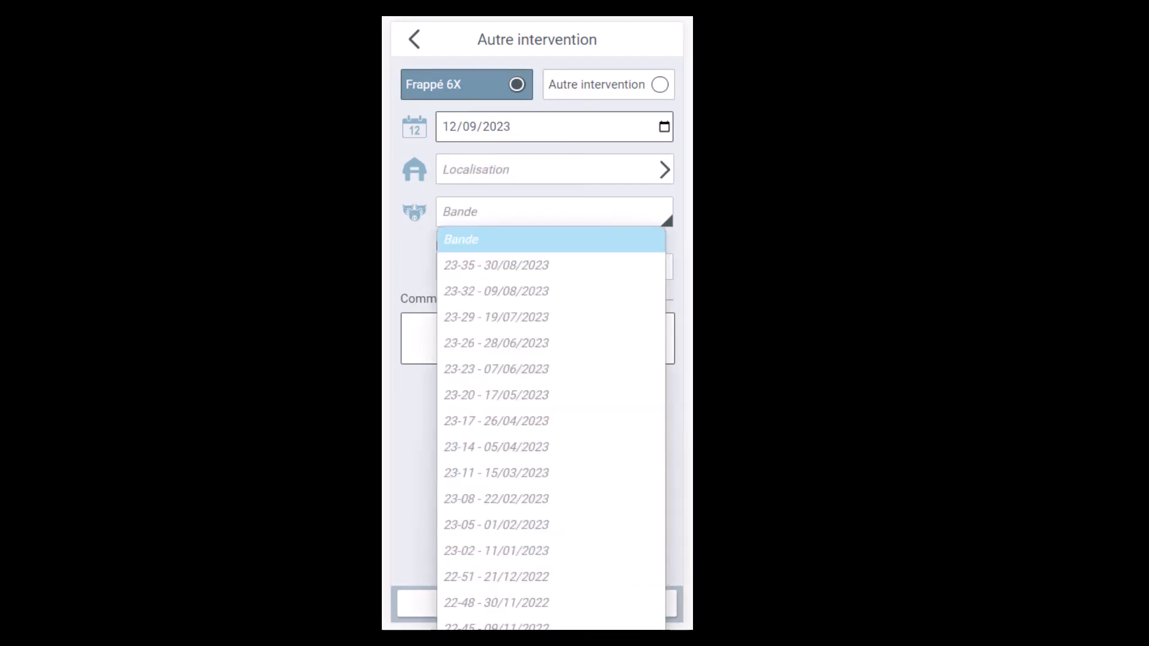
{"action": "left_click", "coordinate": [496, 395]}
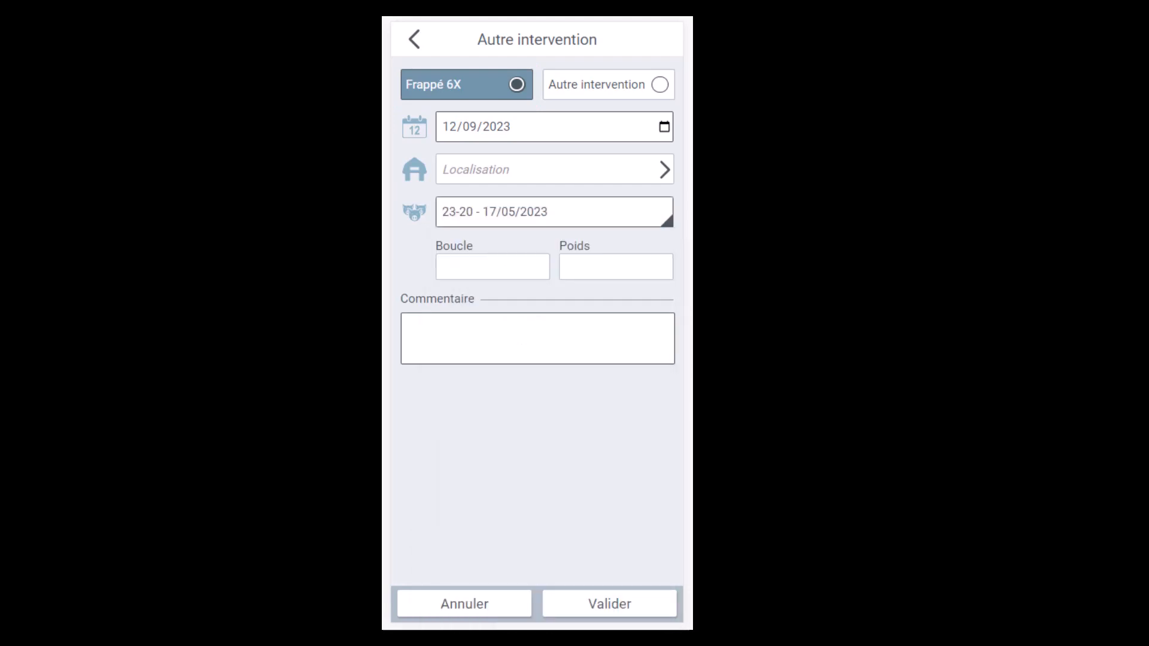
{"action": "type", "text": "00001121454874"}
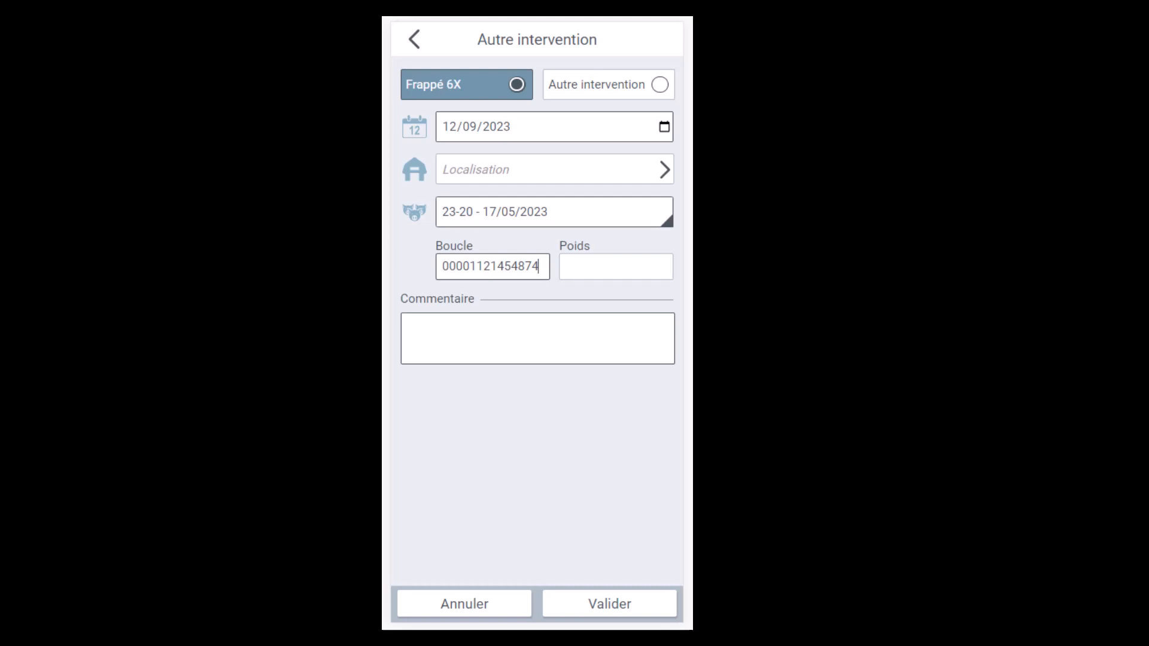
{"action": "left_click", "coordinate": [610, 604]}
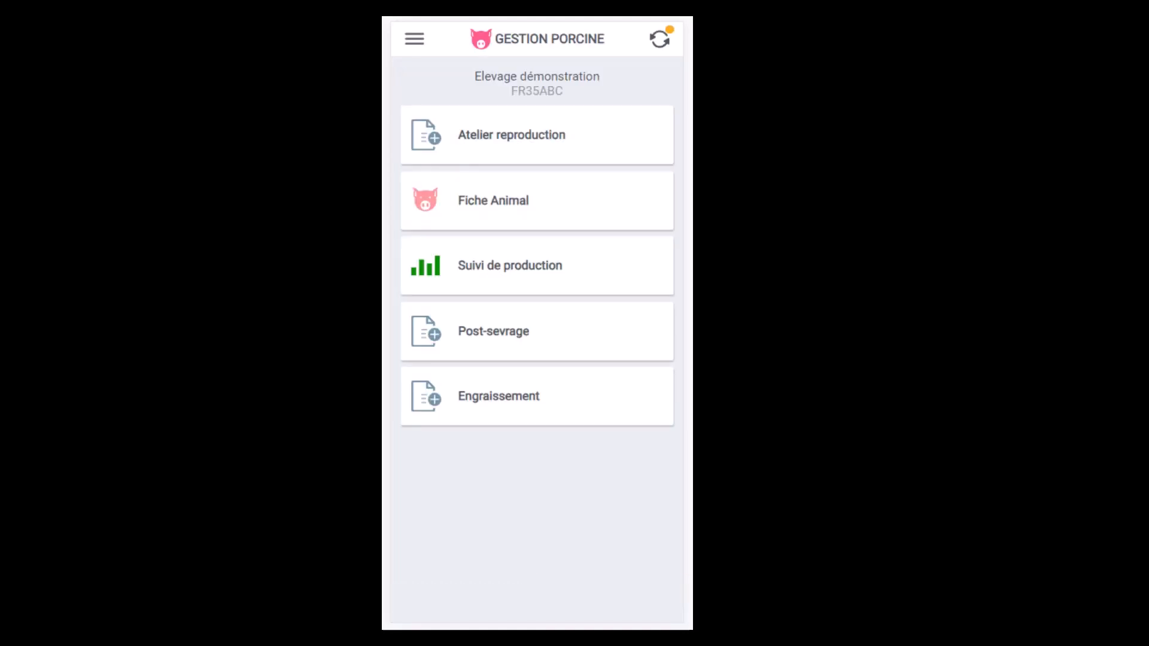
Step: Record a Post-sevrage room washing (Lavage salle) for rooms P1\P102 and P1\P103 and save it
{"action": "left_click", "coordinate": [494, 331]}
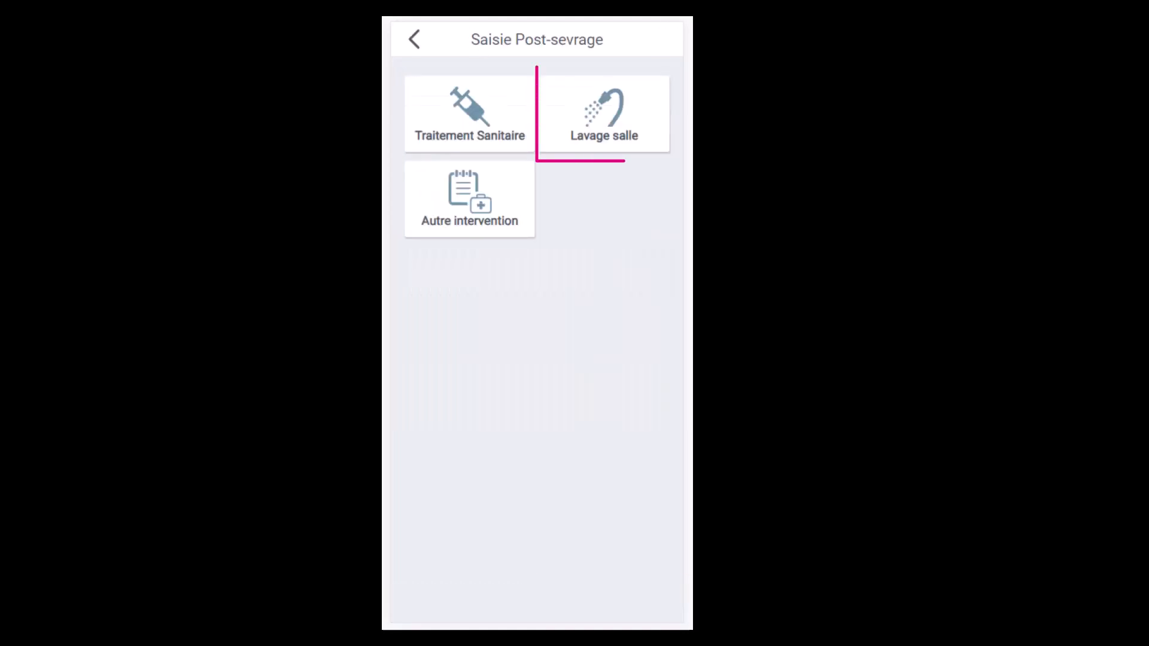
{"action": "left_click", "coordinate": [602, 113]}
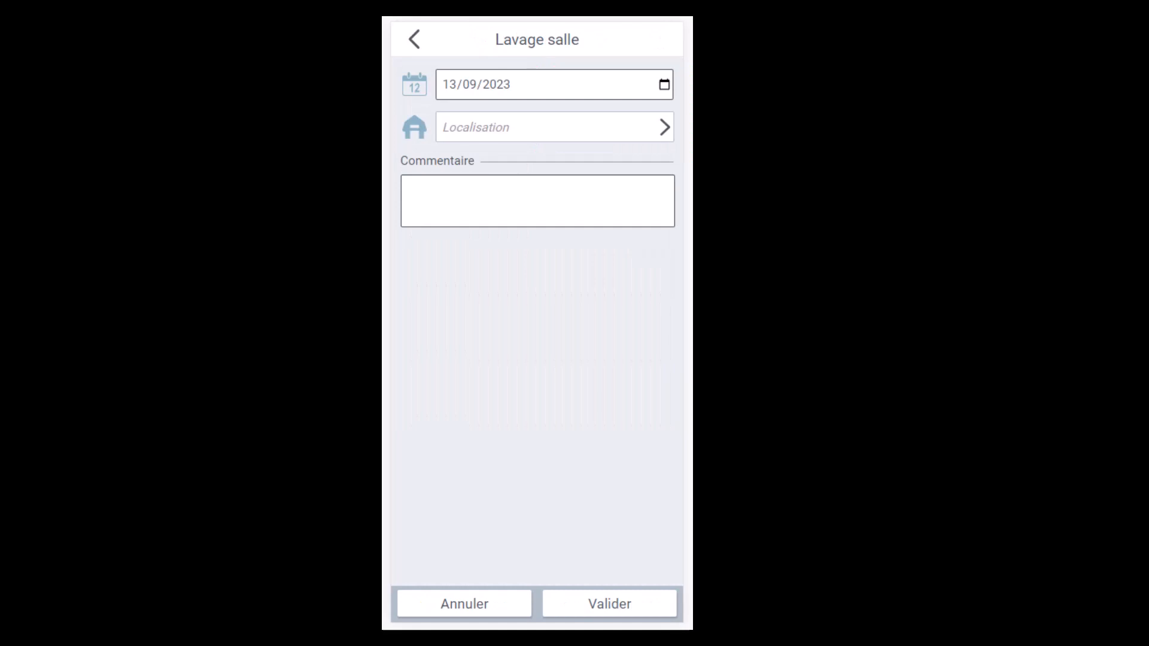
{"action": "left_click", "coordinate": [554, 127]}
{"action": "left_click", "coordinate": [537, 120]}
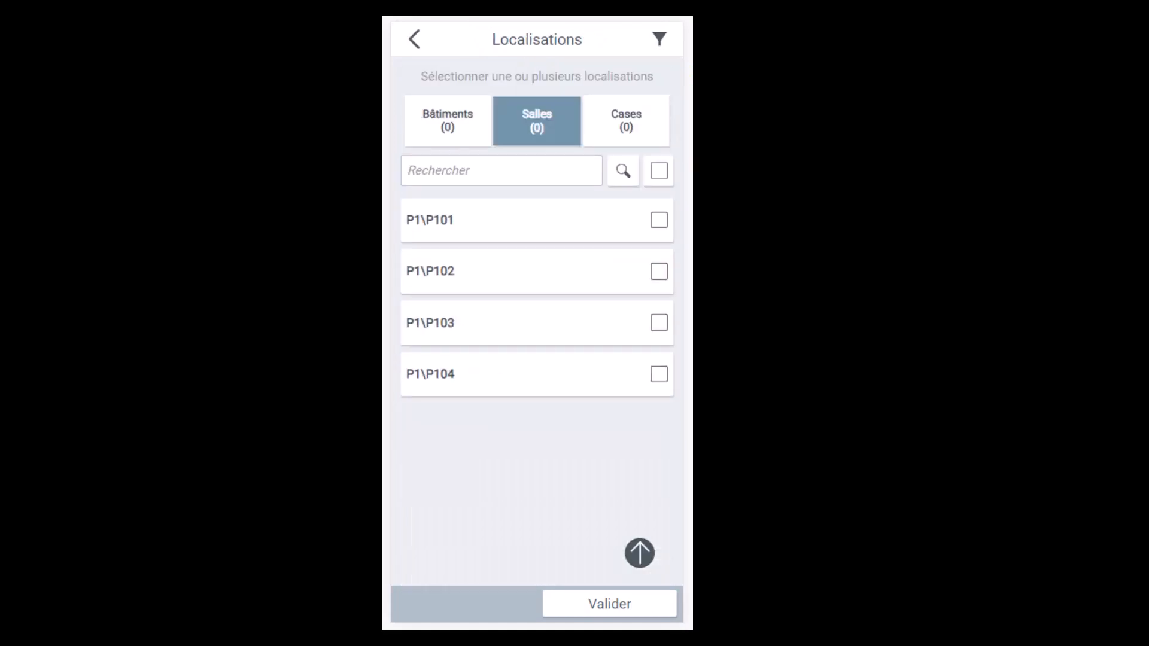
{"action": "left_click", "coordinate": [659, 272]}
{"action": "left_click", "coordinate": [659, 323]}
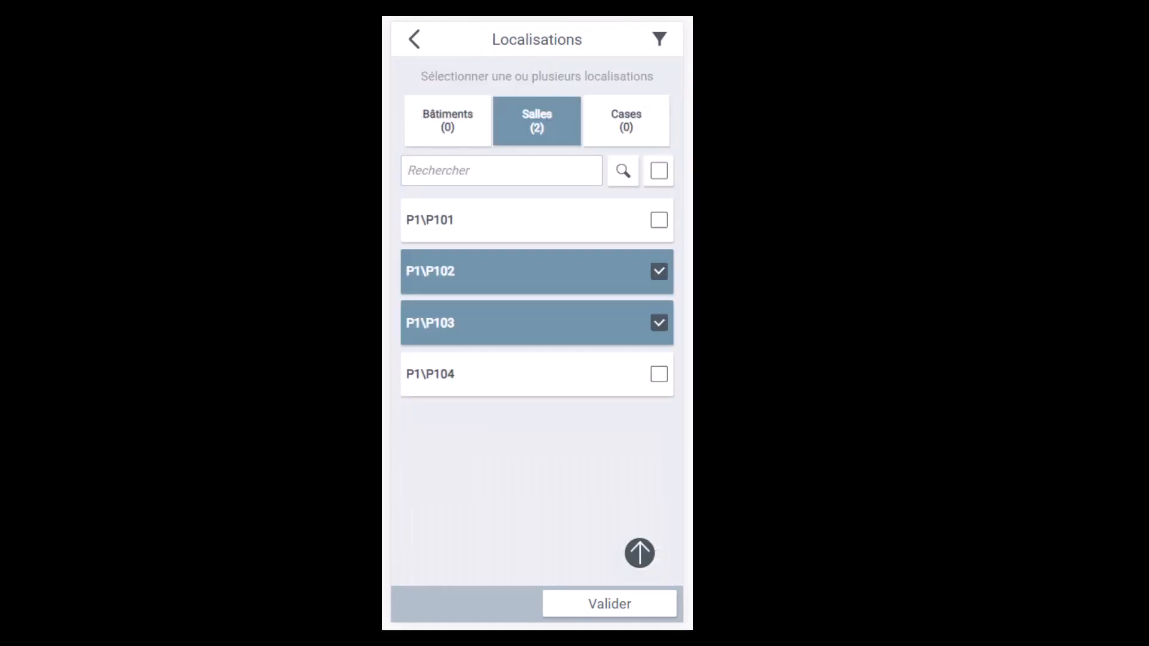
{"action": "left_click", "coordinate": [609, 604]}
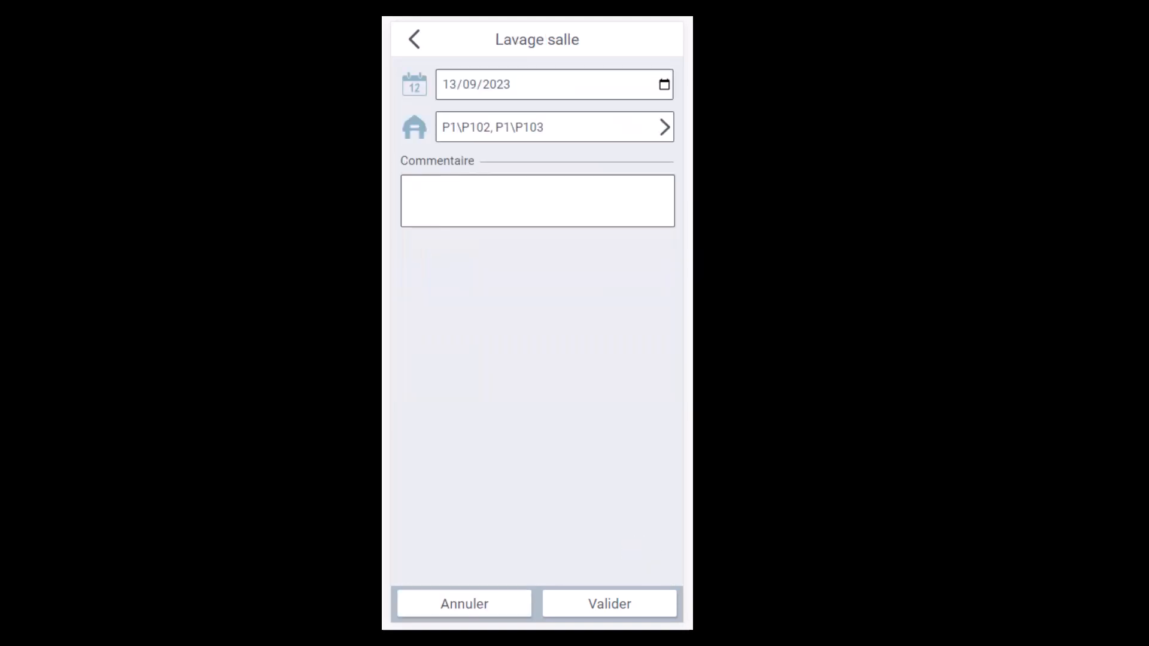
{"action": "left_click", "coordinate": [609, 604]}
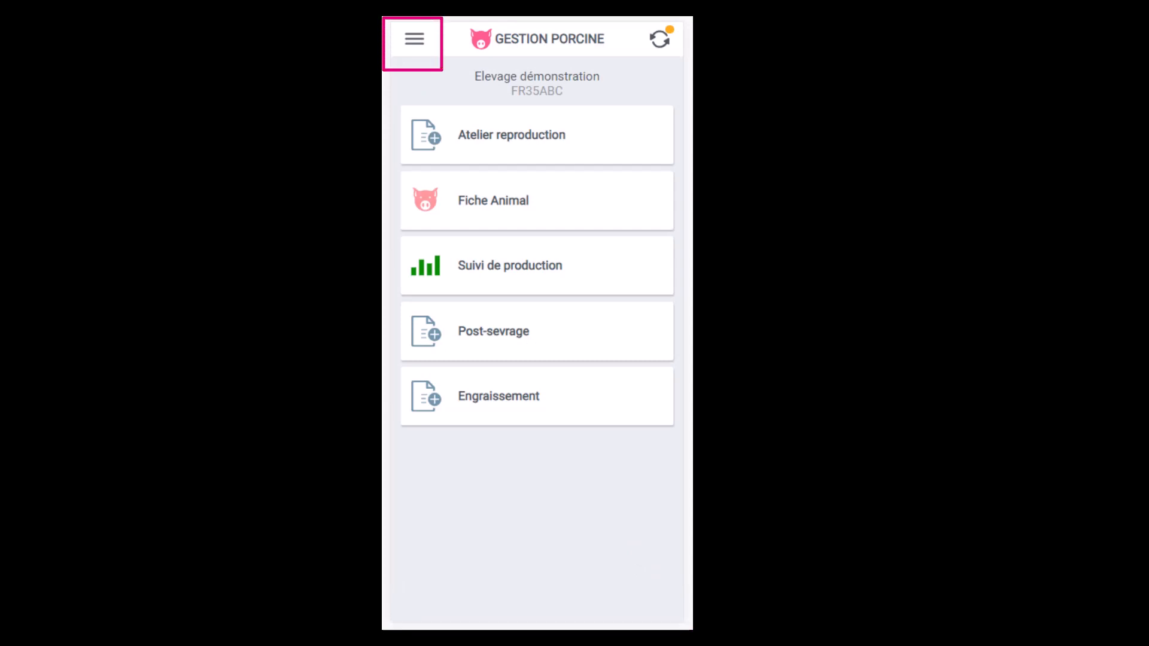
Step: Filter the latest GTE entries to Post-sevrage, with start date 12/09/2023 and the reason Caudophagie
{"action": "left_click", "coordinate": [414, 39]}
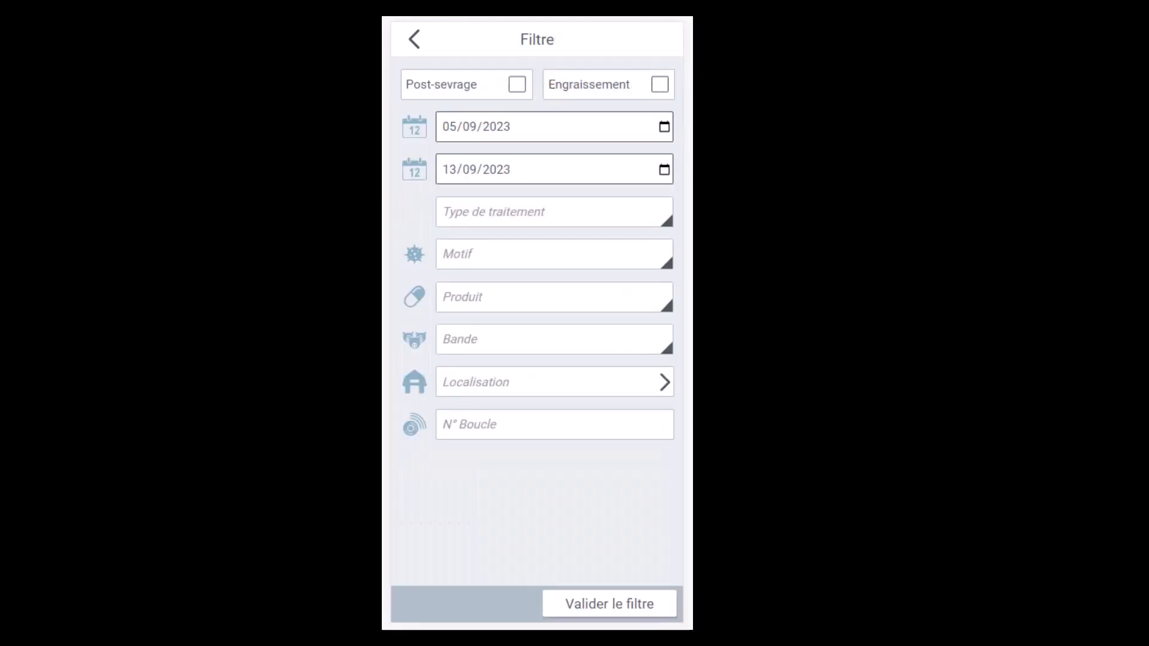
{"action": "left_click", "coordinate": [517, 85]}
{"action": "left_click", "coordinate": [450, 127]}
{"action": "type", "text": "12"}
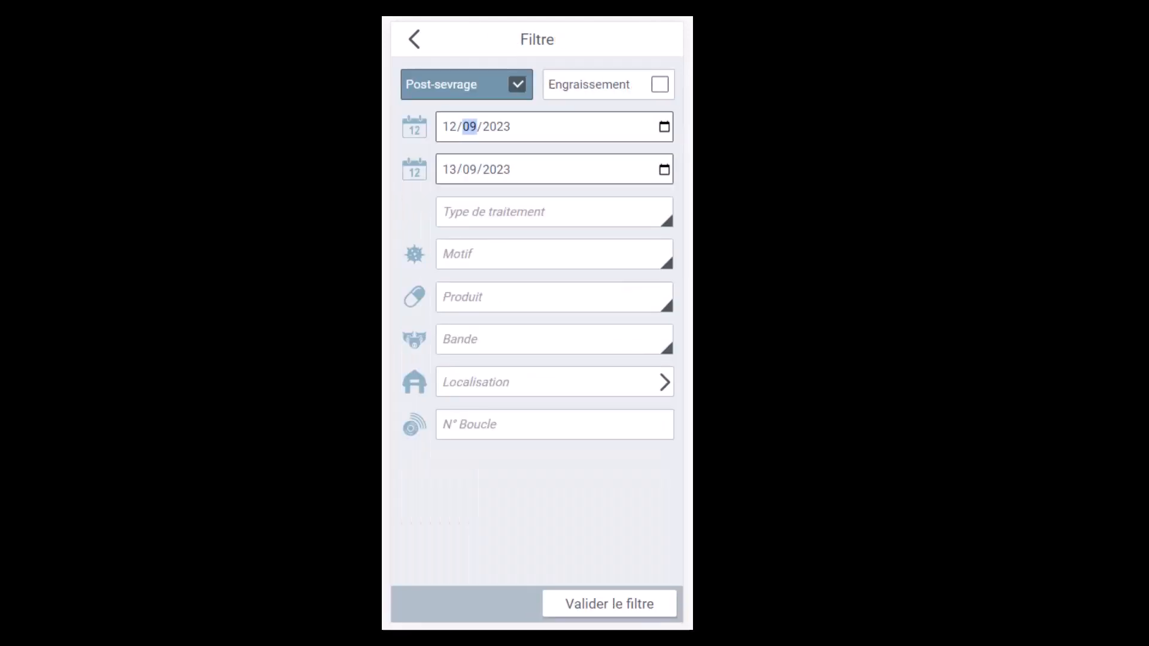
{"action": "left_click", "coordinate": [554, 212]}
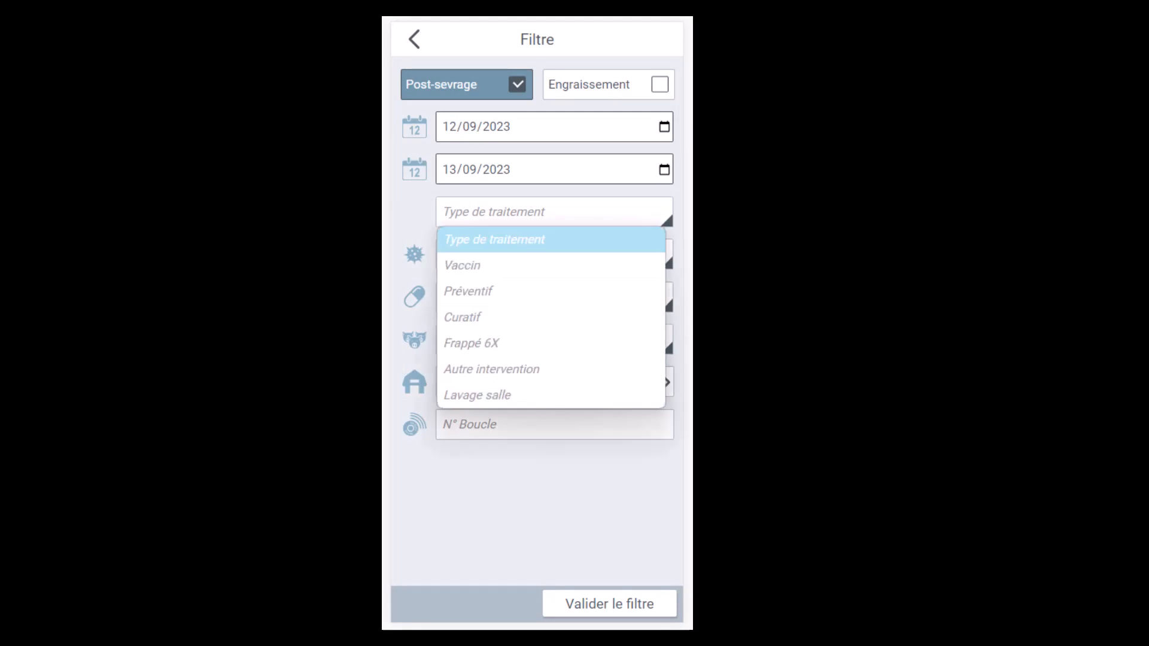
{"action": "key", "text": "Escape"}
{"action": "left_click", "coordinate": [554, 254]}
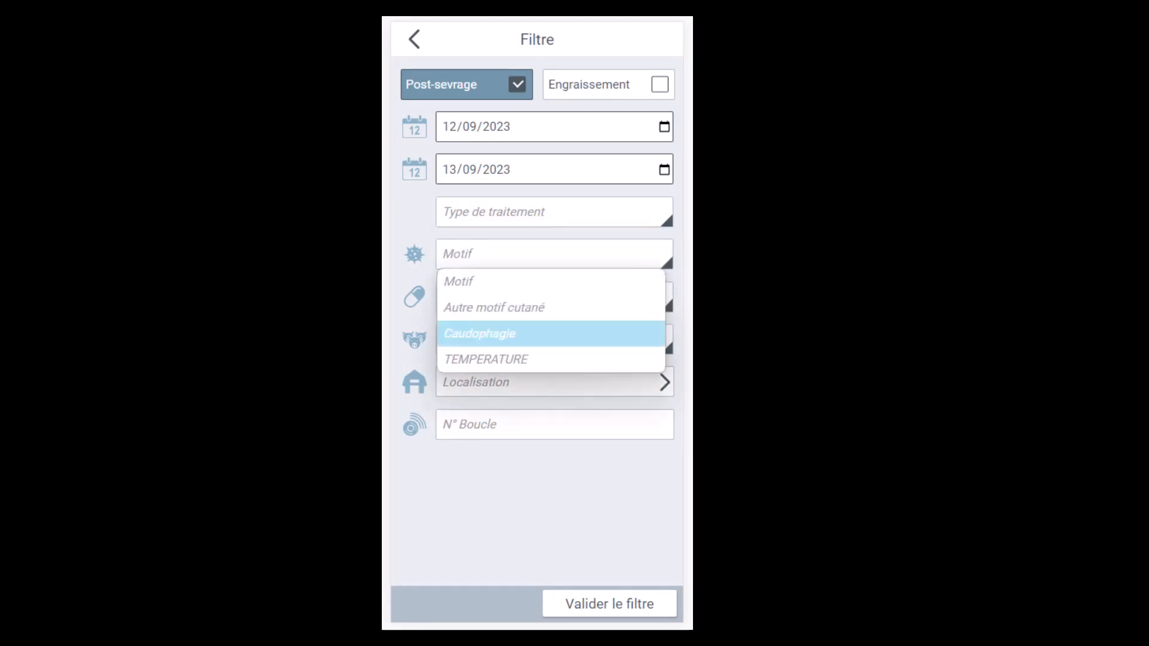
{"action": "left_click", "coordinate": [550, 333]}
{"action": "left_click", "coordinate": [610, 604]}
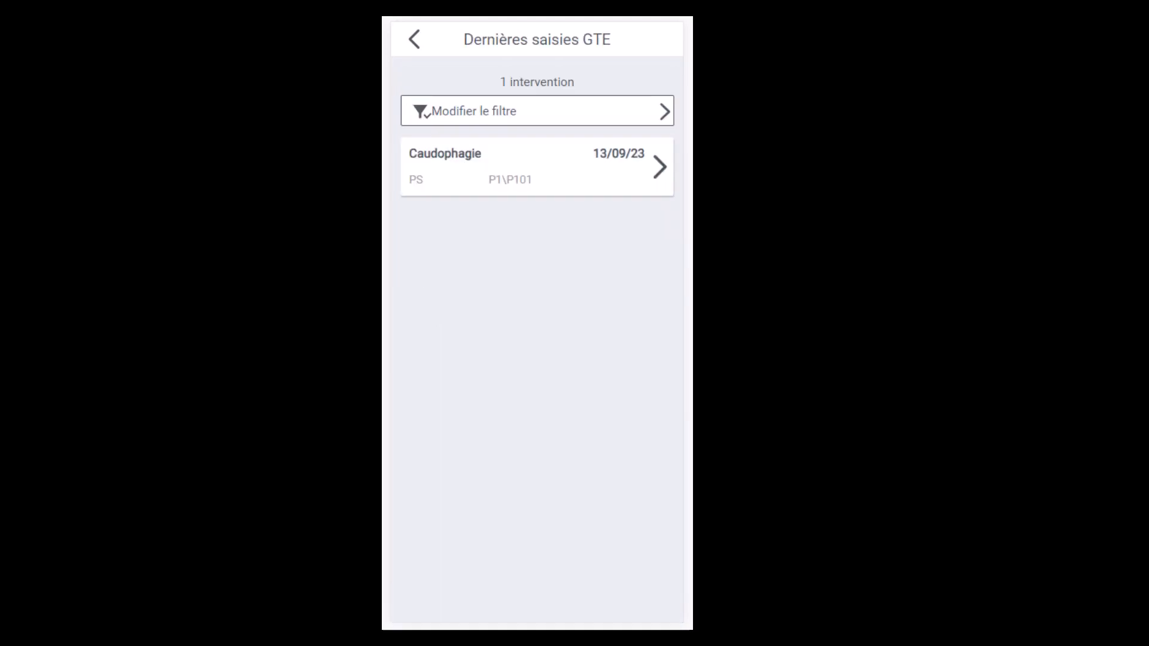
Step: Edit the filtered Caudophagie intervention to change its location to room P1\P102, and save it
{"action": "left_click", "coordinate": [537, 166]}
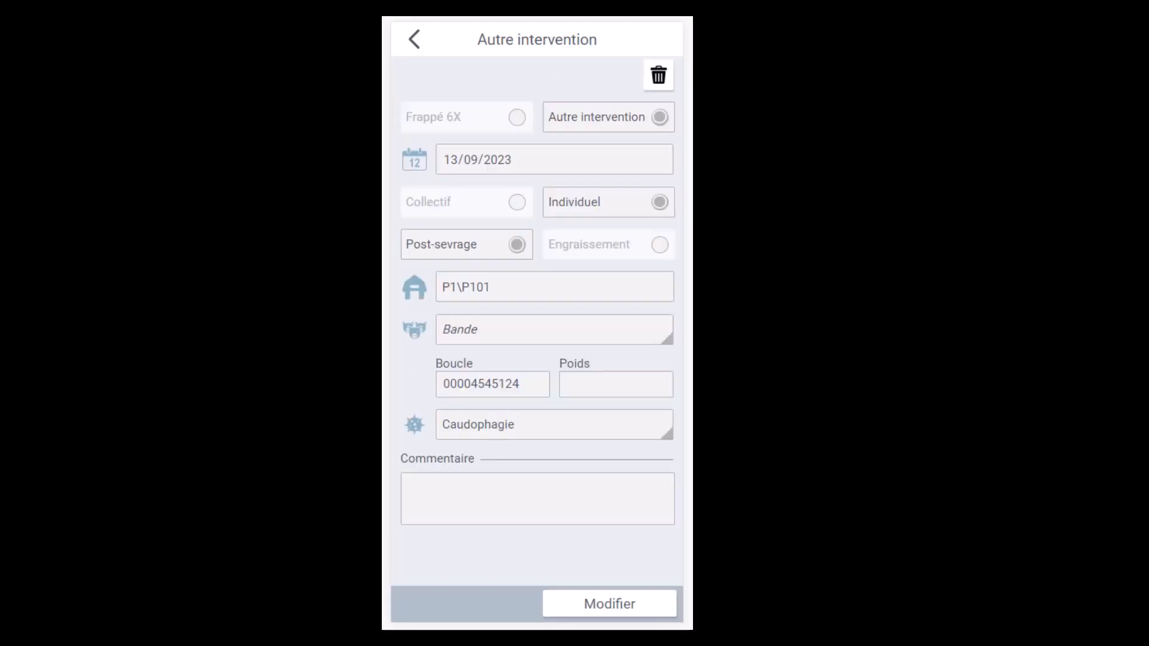
{"action": "left_click", "coordinate": [609, 604]}
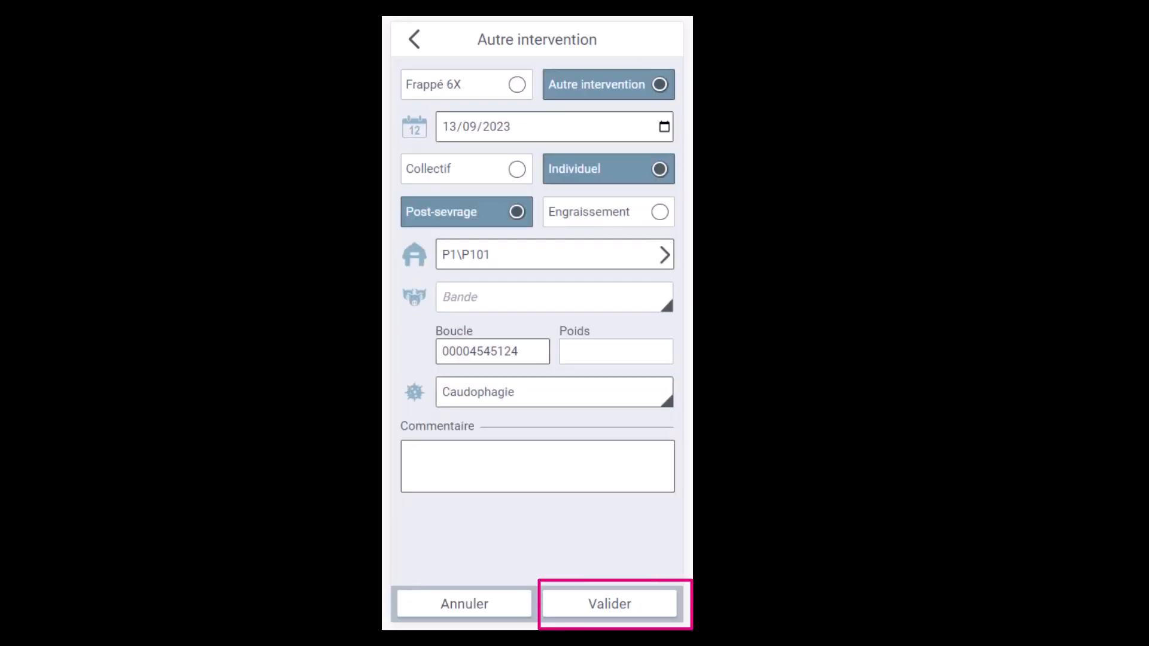
{"action": "left_click", "coordinate": [554, 254]}
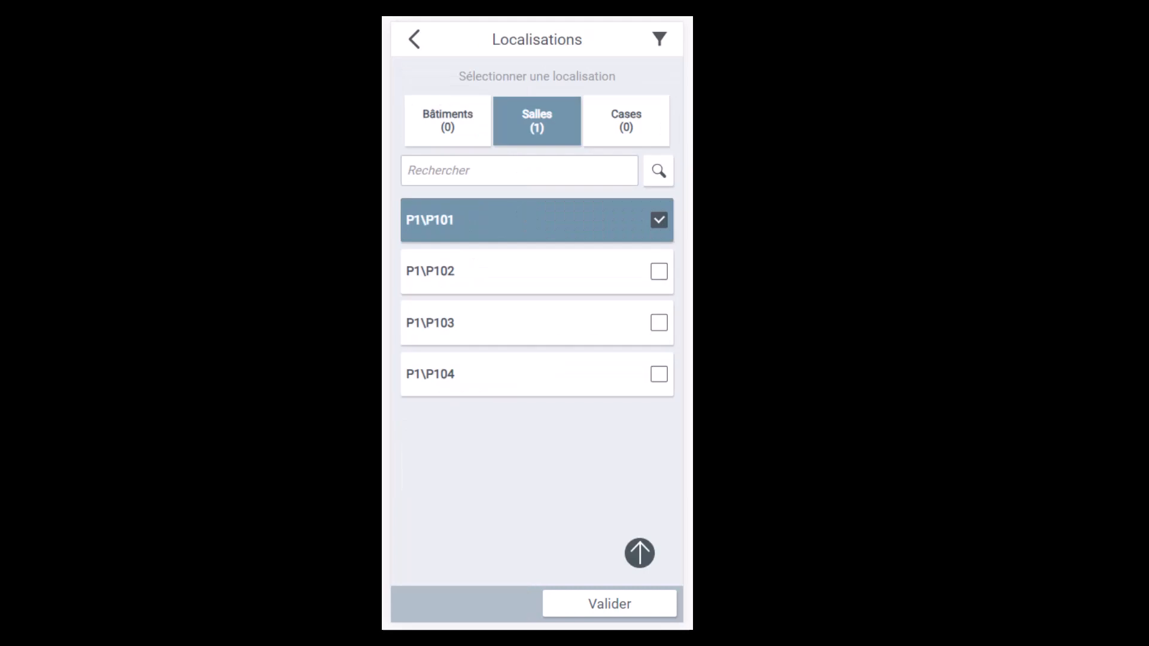
{"action": "left_click", "coordinate": [537, 271]}
{"action": "left_click", "coordinate": [609, 604]}
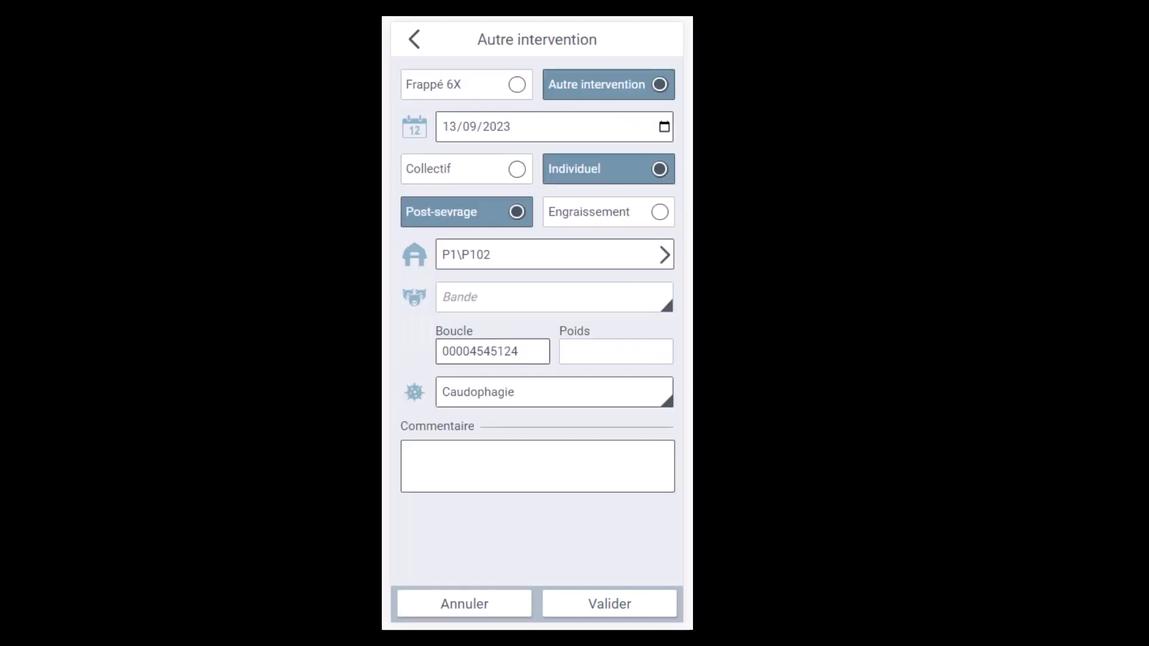
{"action": "left_click", "coordinate": [609, 604]}
Step: Reopen the Caudophagie intervention in room P1\P102 and delete it
{"action": "left_click", "coordinate": [537, 167]}
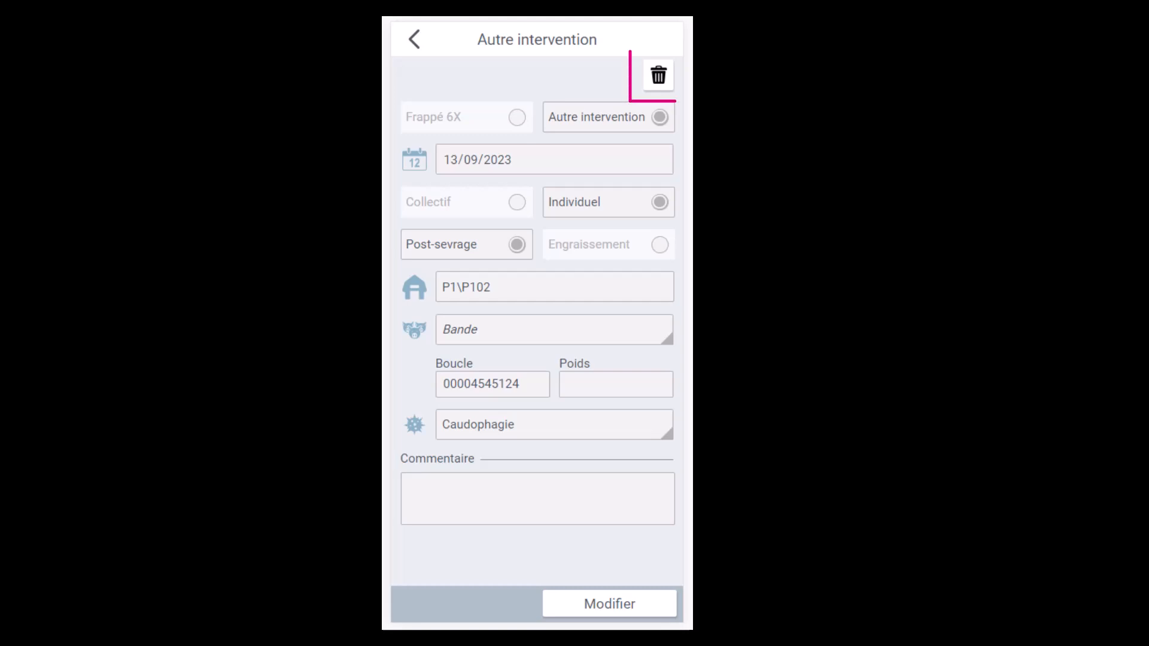
{"action": "left_click", "coordinate": [658, 75]}
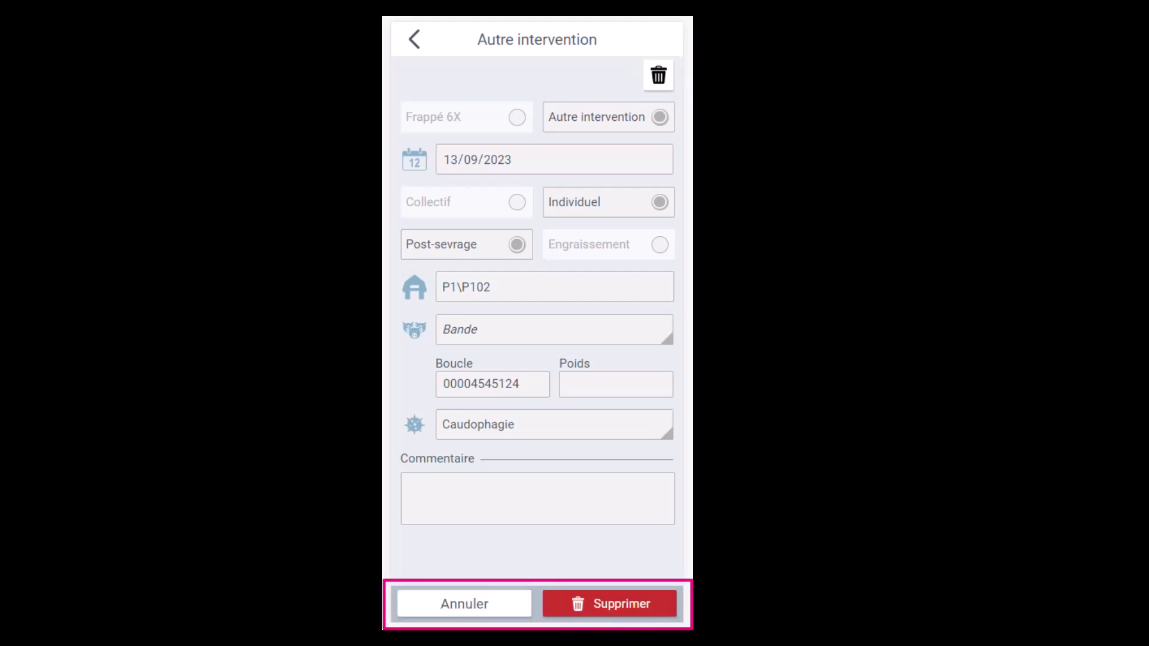
{"action": "left_click", "coordinate": [609, 603]}
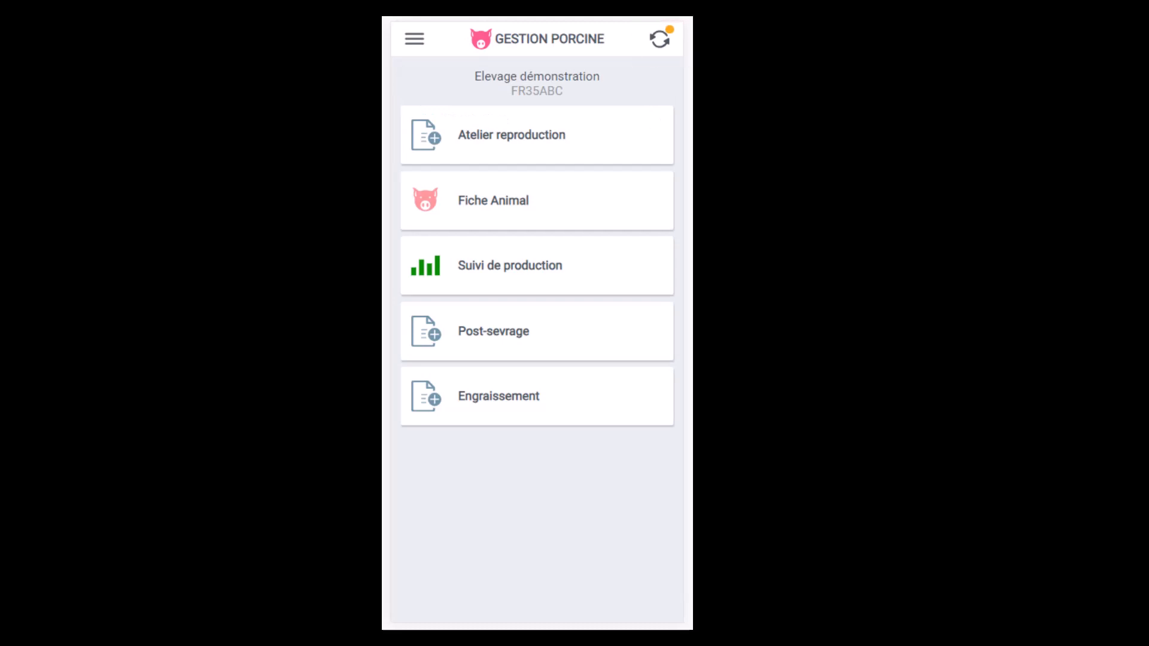
Step: Open the app's main menu to access data synchronisation
{"action": "left_click", "coordinate": [414, 39]}
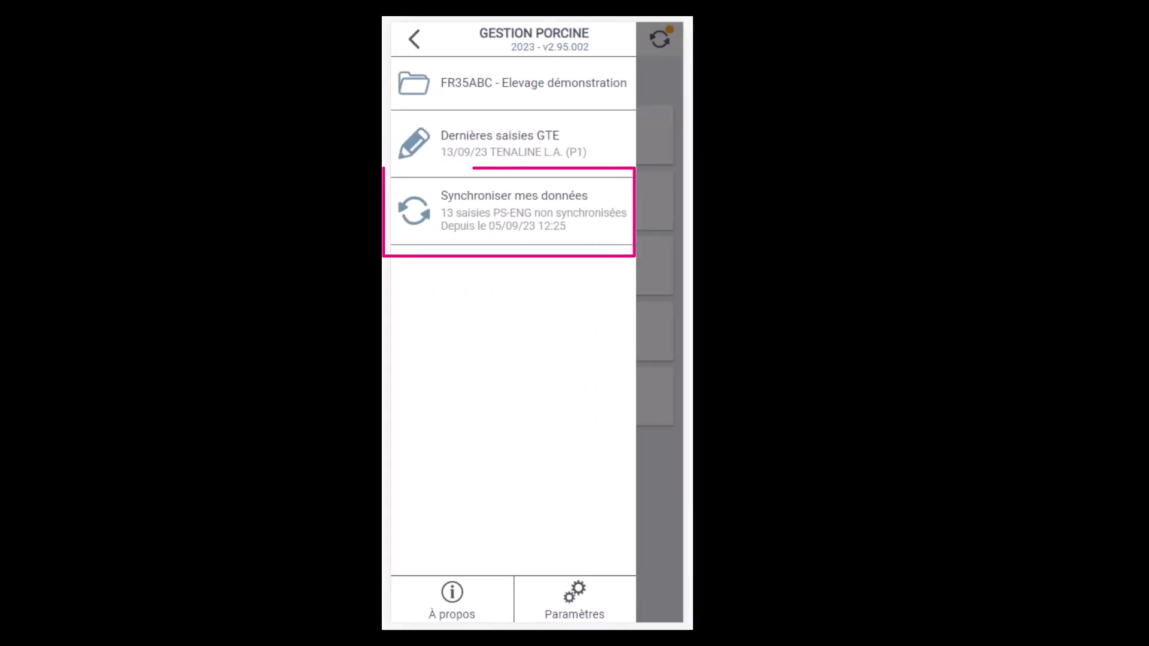